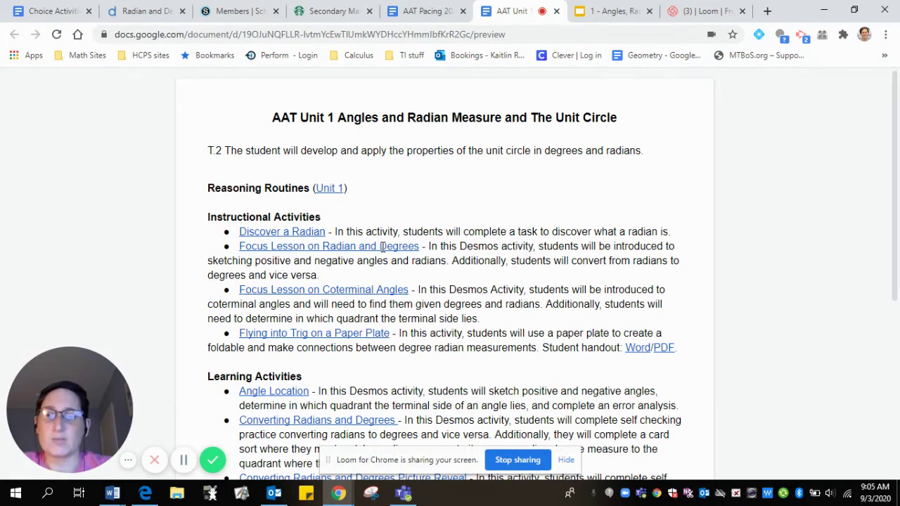
# - Open the Focus Lesson on Radian and Degrees activity from the unit document and make an editable copy of it
pyautogui.click(382, 246)
pyautogui.click(346, 267)
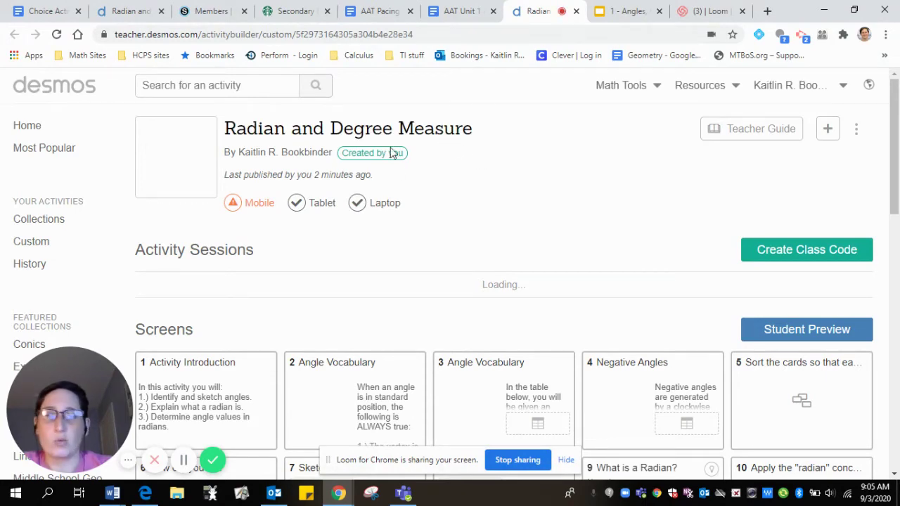
pyautogui.click(856, 132)
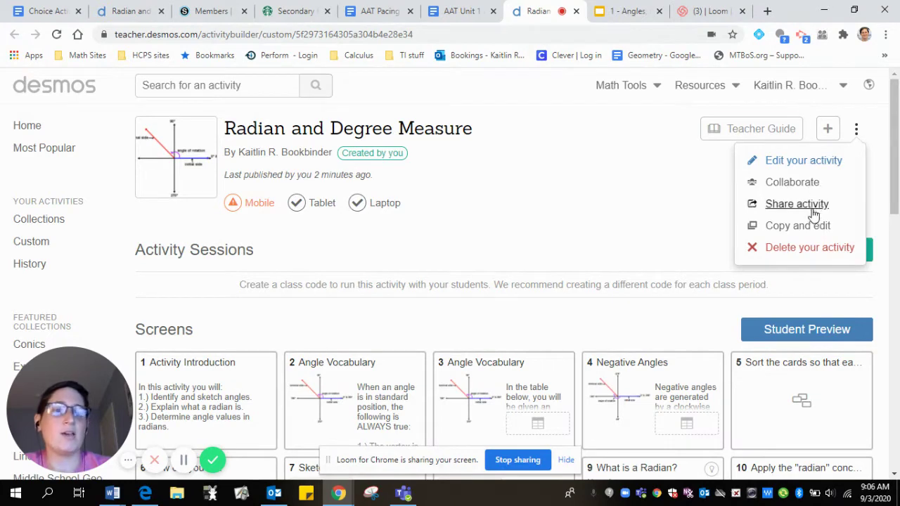
pyautogui.click(797, 226)
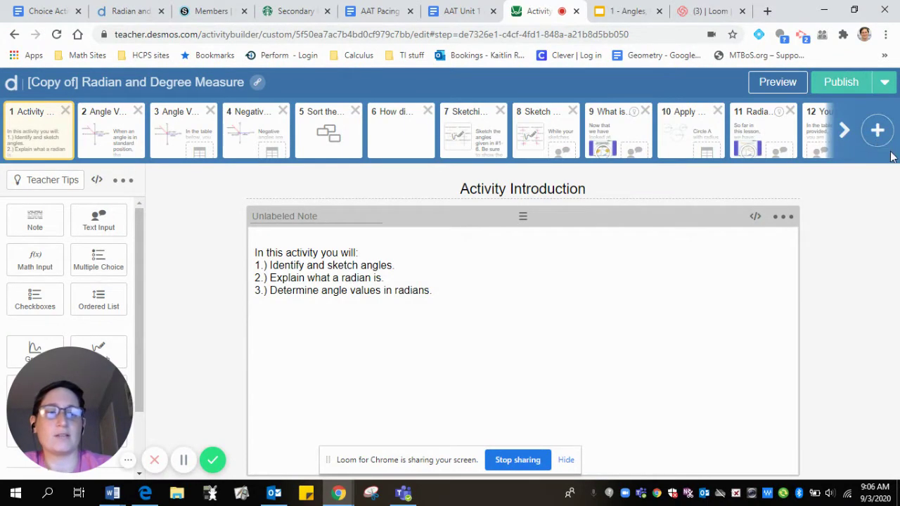
# - Add a new screen at the very start of the copied activity and title it "Number Sense Routine"
pyautogui.click(877, 132)
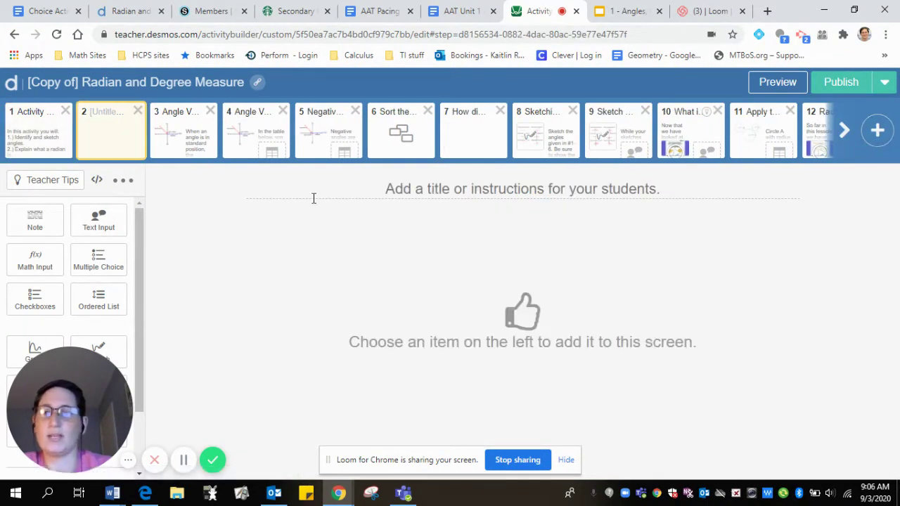
pyautogui.moveTo(110, 136); pyautogui.dragTo(31, 145)
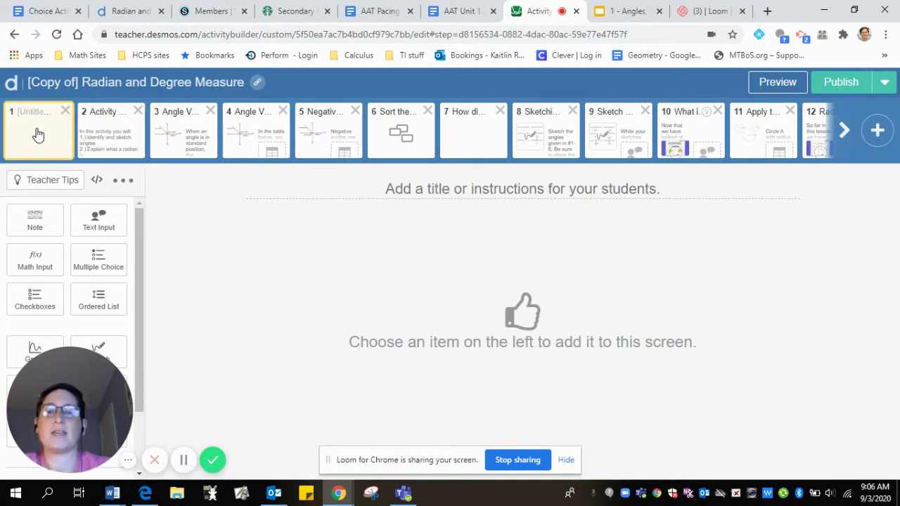
pyautogui.click(543, 185)
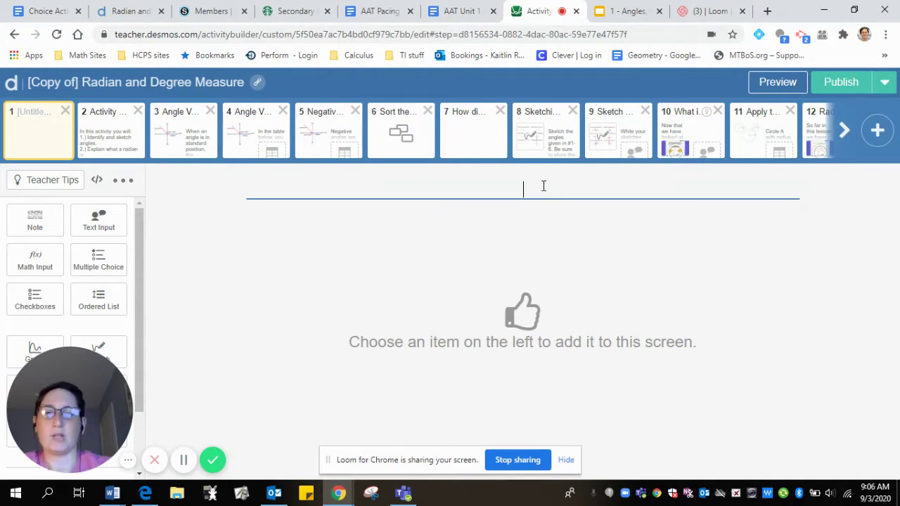
pyautogui.write('Nu')
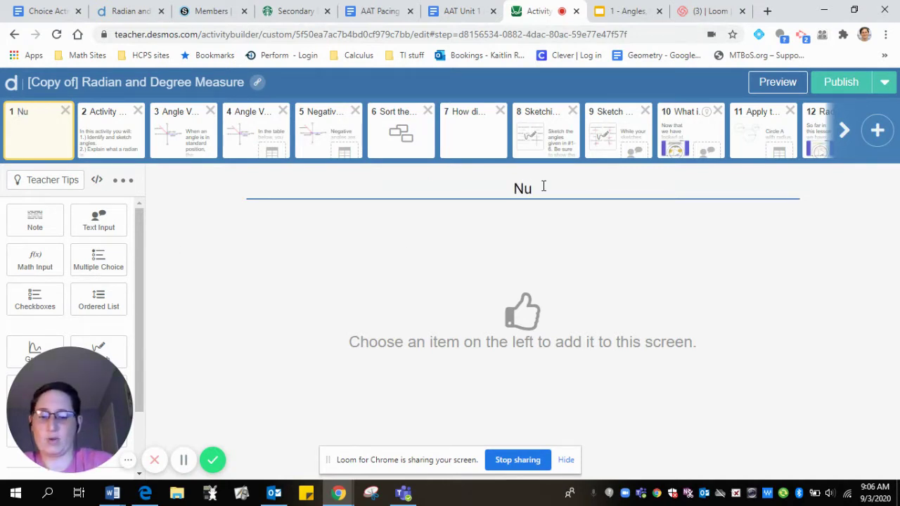
pyautogui.write('mber Sense ')
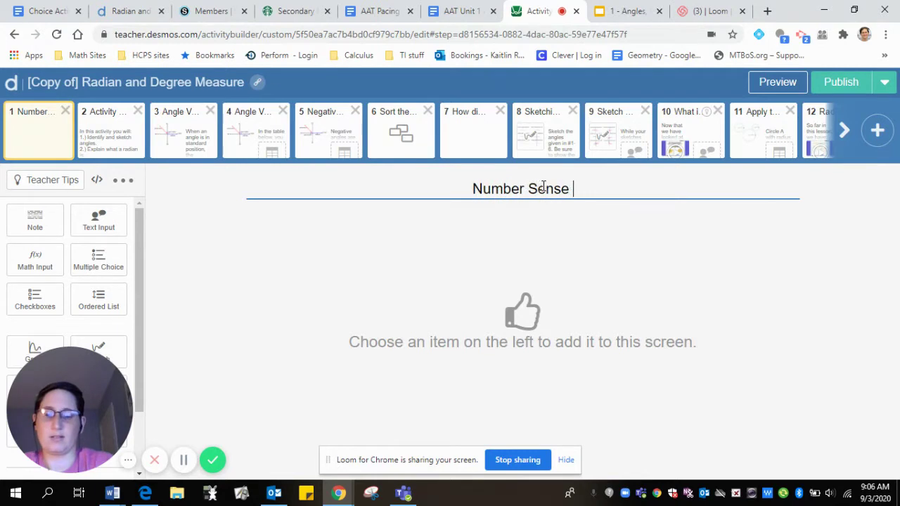
pyautogui.write('Routine')
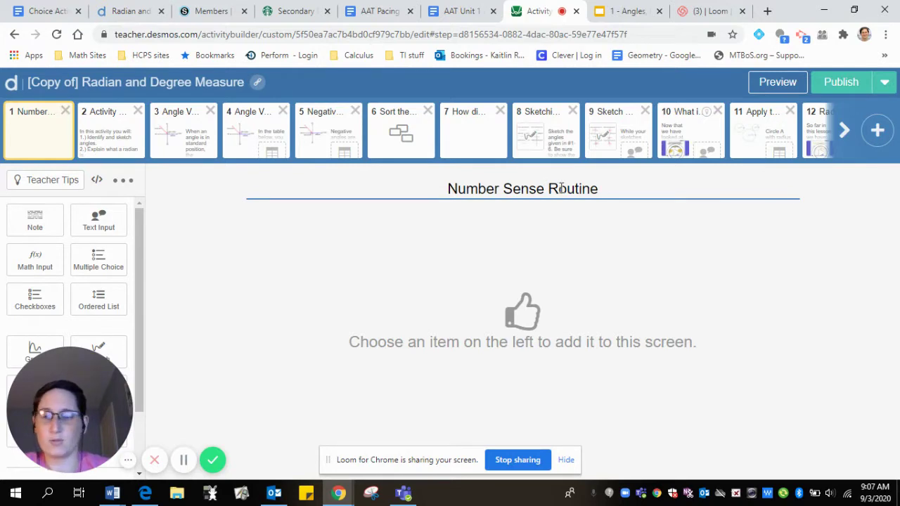
# - Switch to the number sense routines slide deck, snip the whole of slide 2 with Snipping Tool, and start saving the snip
pyautogui.click(618, 17)
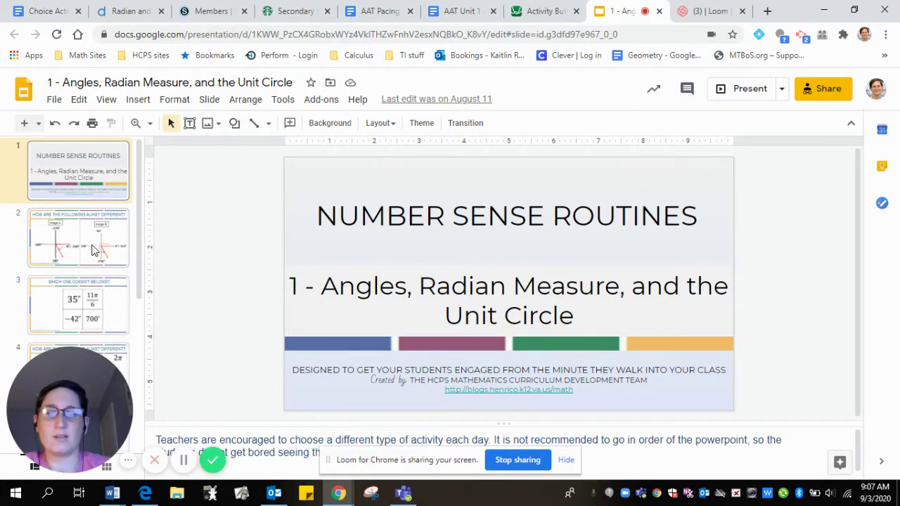
pyautogui.click(95, 251)
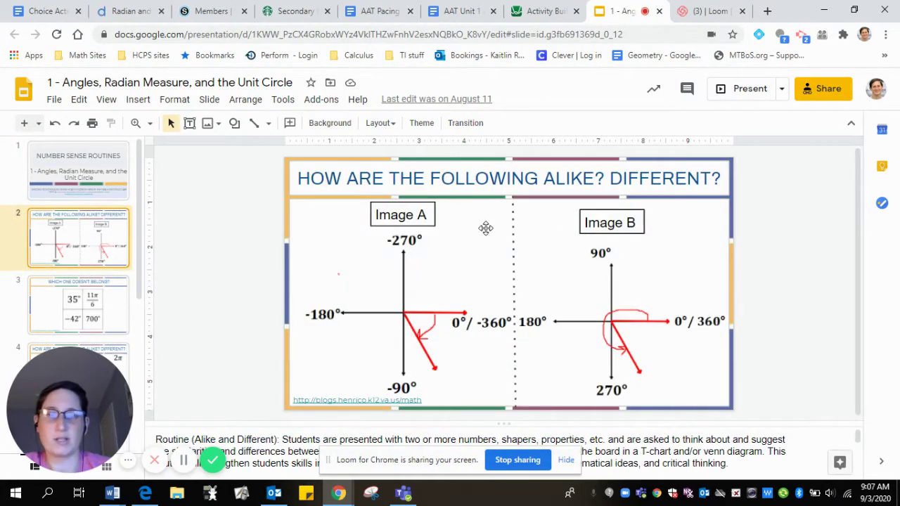
pyautogui.click(373, 494)
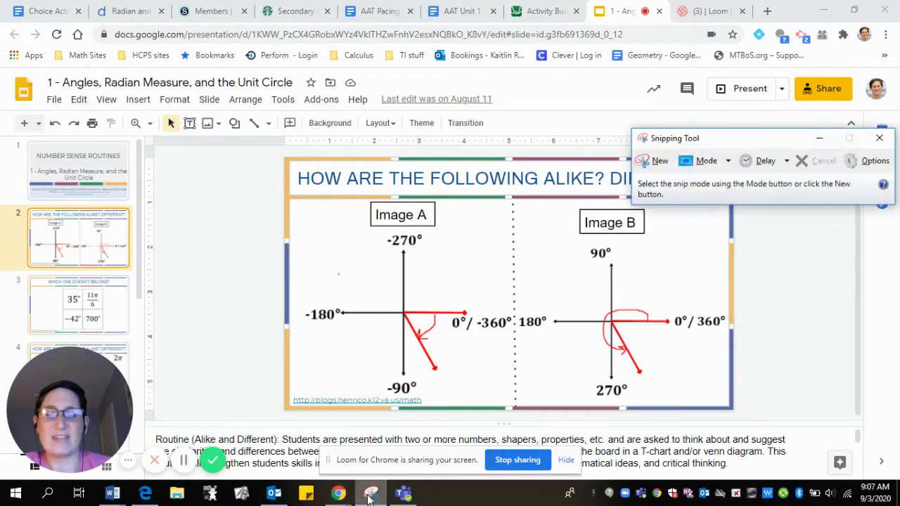
pyautogui.click(649, 165)
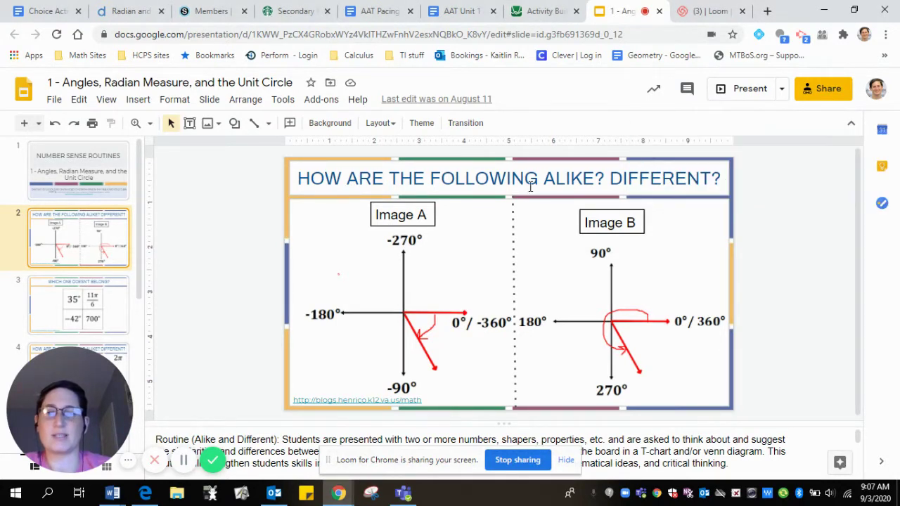
pyautogui.moveTo(287, 159); pyautogui.dragTo(734, 412)
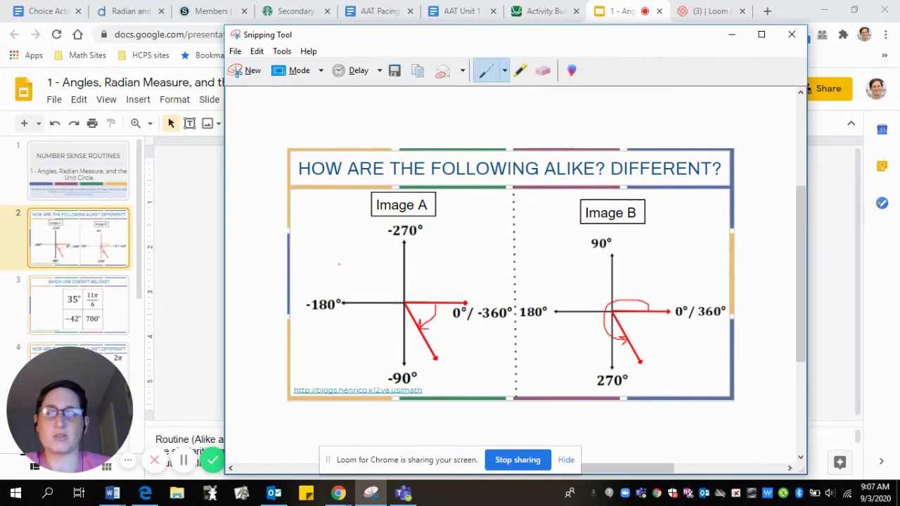
pyautogui.click(395, 72)
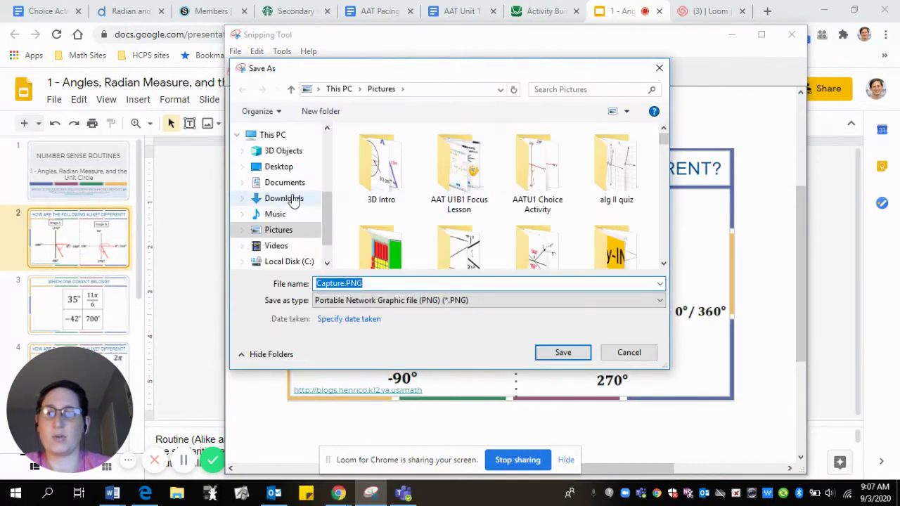
# - Search the Pictures folder for "AAT NSR 1" and try to save the snip there as Capture.PNG
pyautogui.click(280, 232)
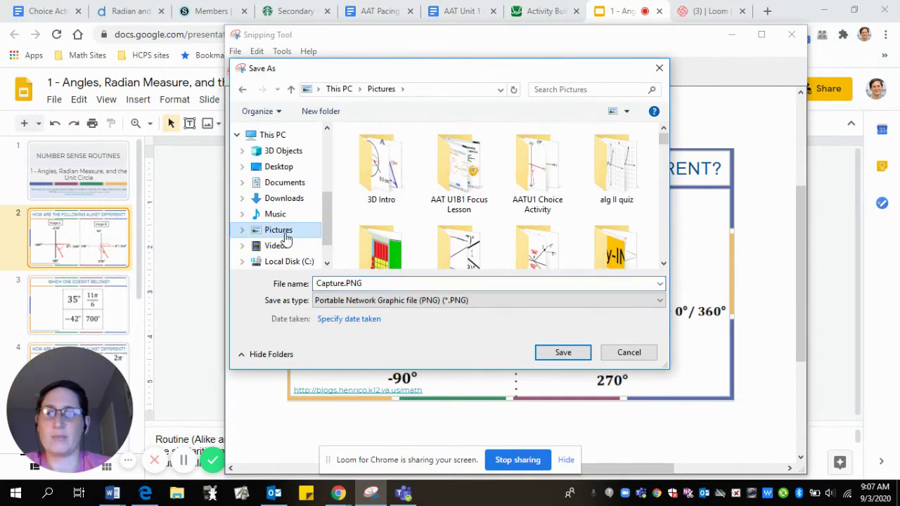
pyautogui.click(593, 90)
pyautogui.write('AAT NSR 1')
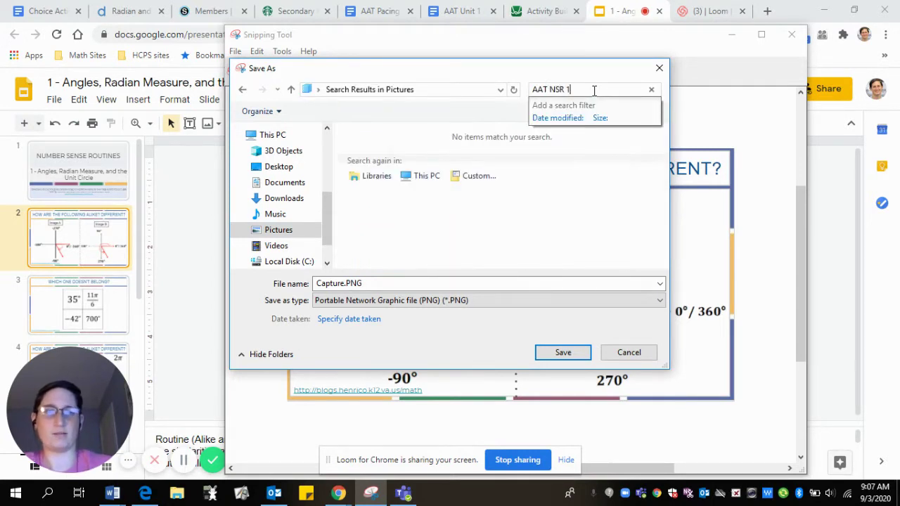
pyautogui.click(579, 356)
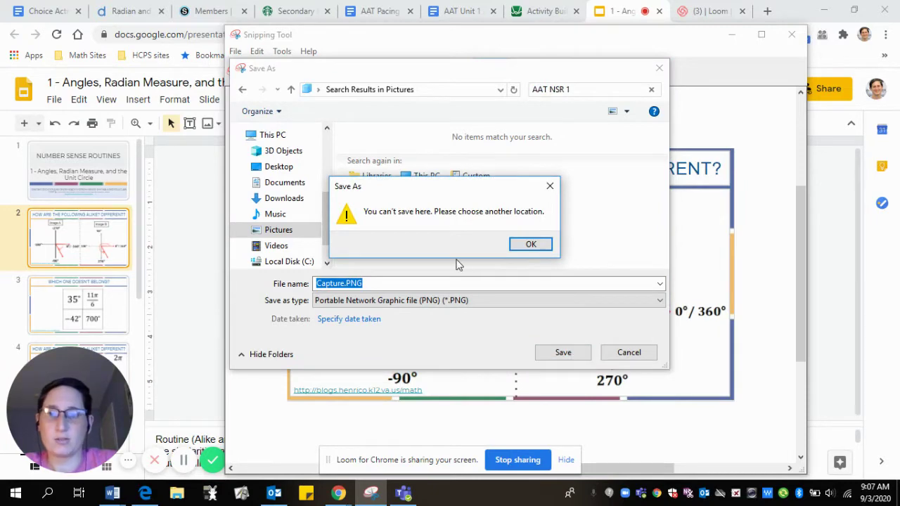
pyautogui.click(550, 186)
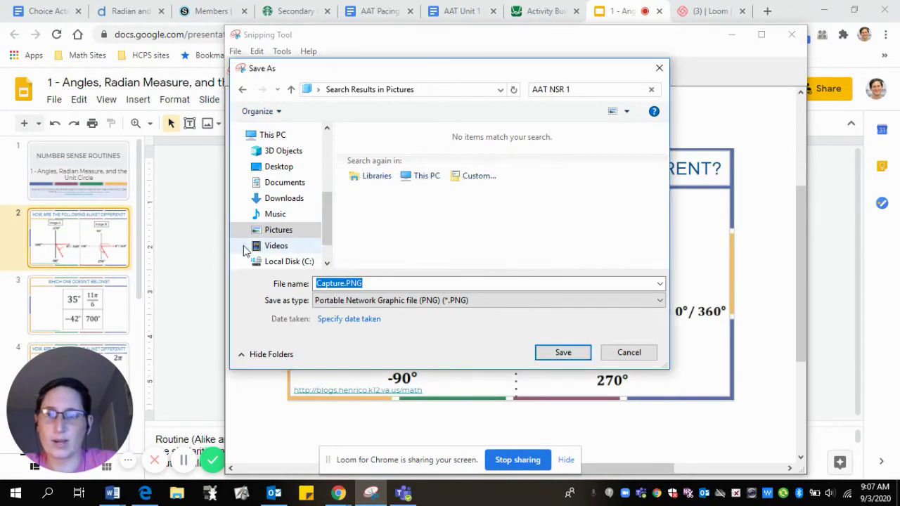
pyautogui.click(278, 231)
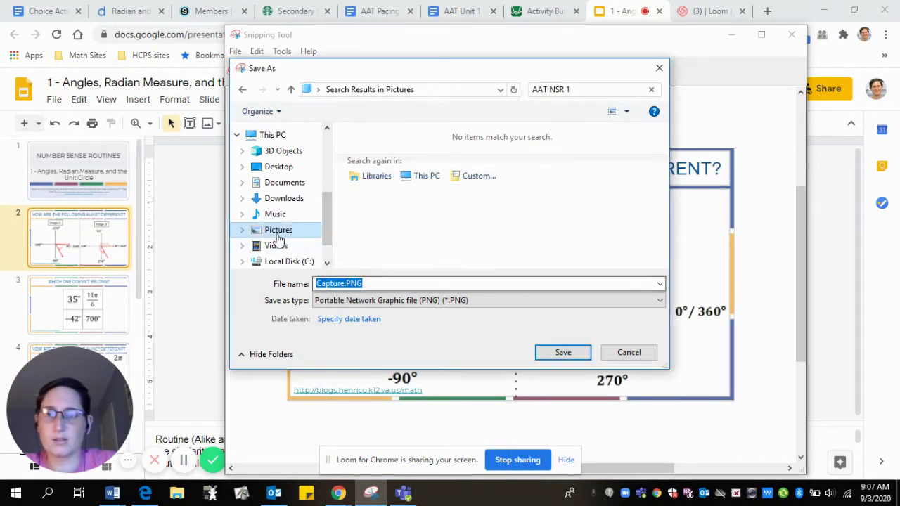
pyautogui.click(564, 354)
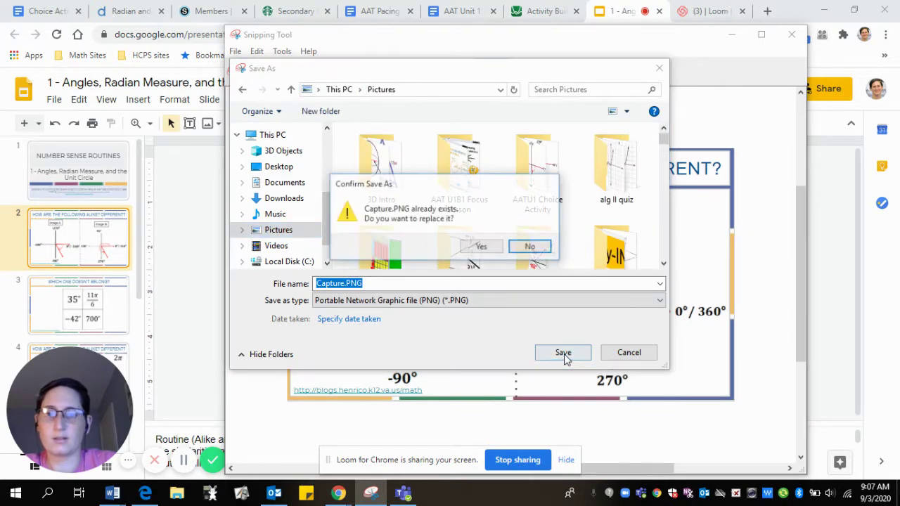
pyautogui.click(528, 247)
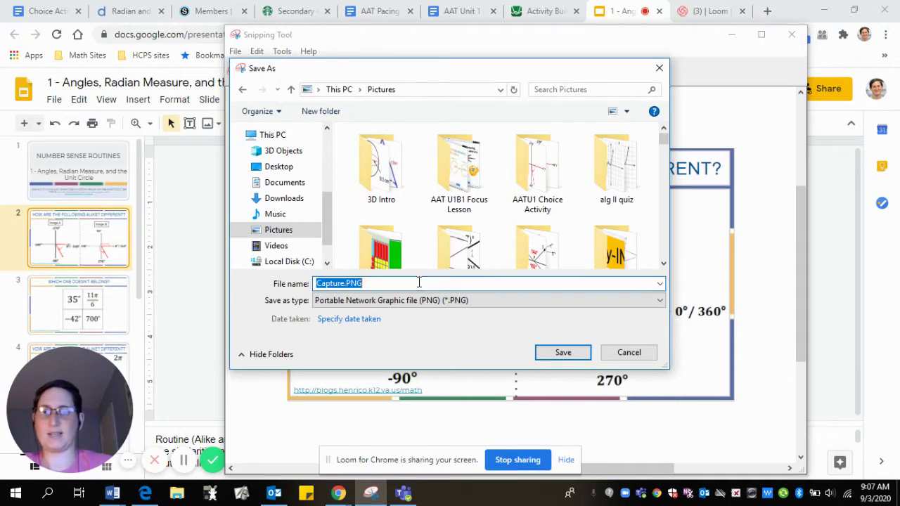
# - Save the snip as a PNG named "AAT NSR 1" in the Pictures folder and minimize Snipping Tool
pyautogui.click(380, 283)
pyautogui.hotkey('ctrl', 'a')
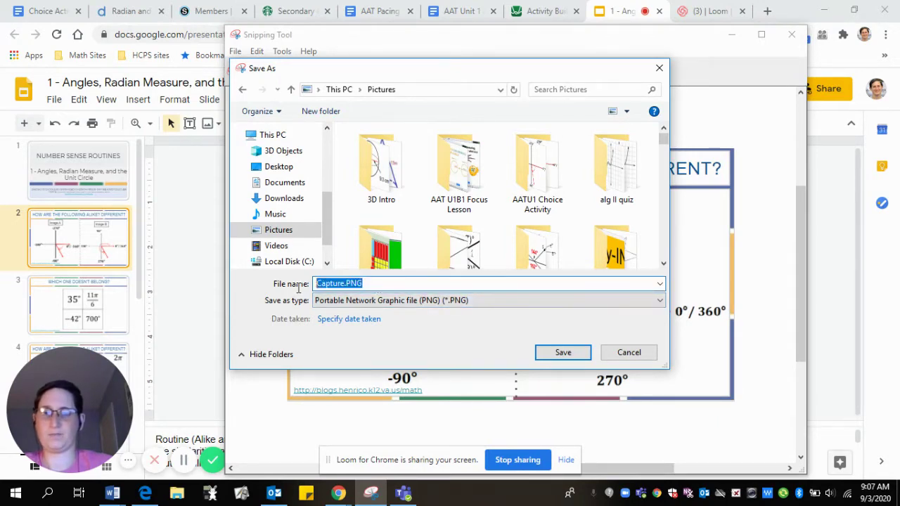
pyautogui.write('AAT ')
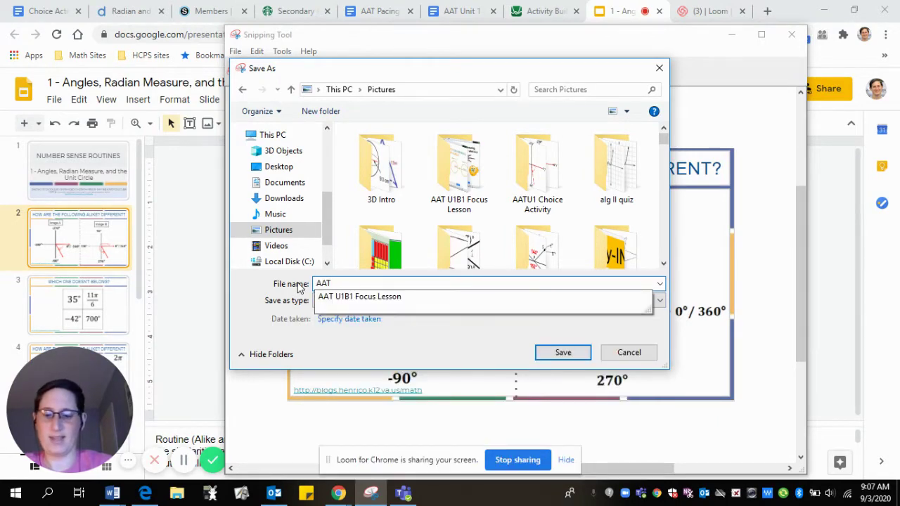
pyautogui.write('NSR 1')
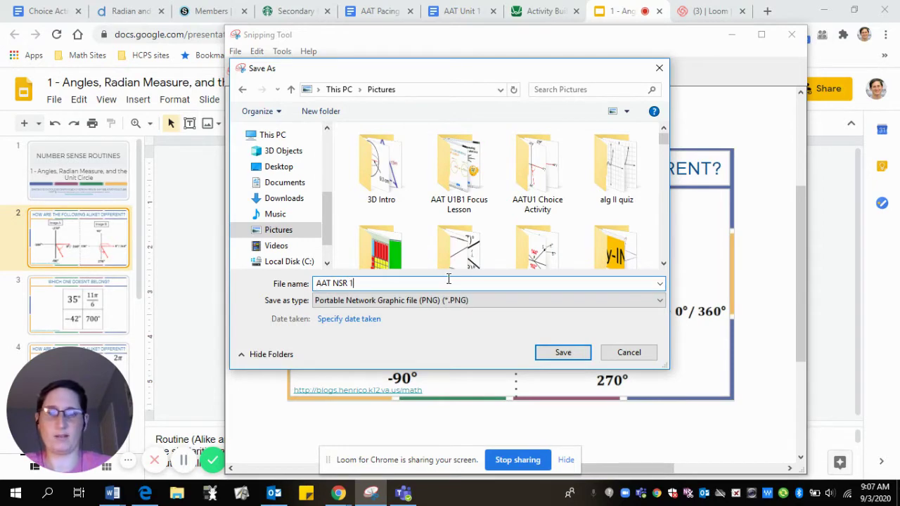
pyautogui.click(579, 354)
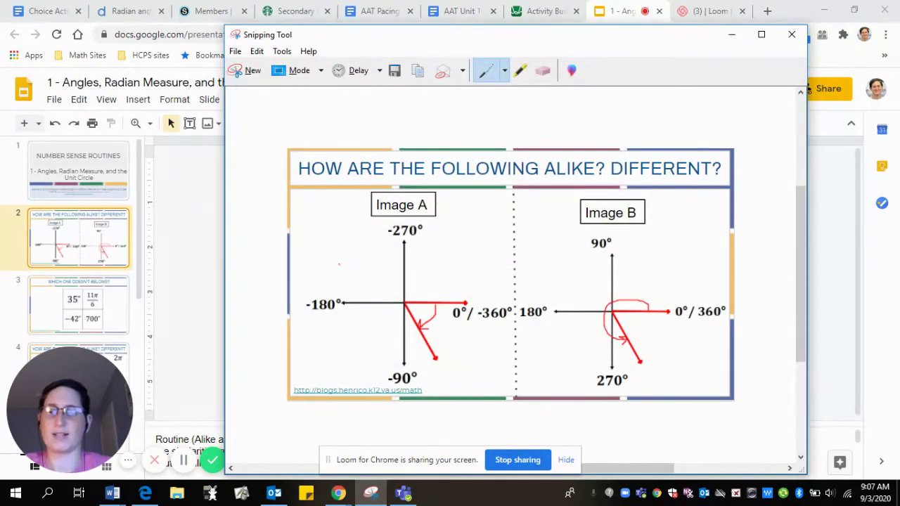
pyautogui.click(731, 35)
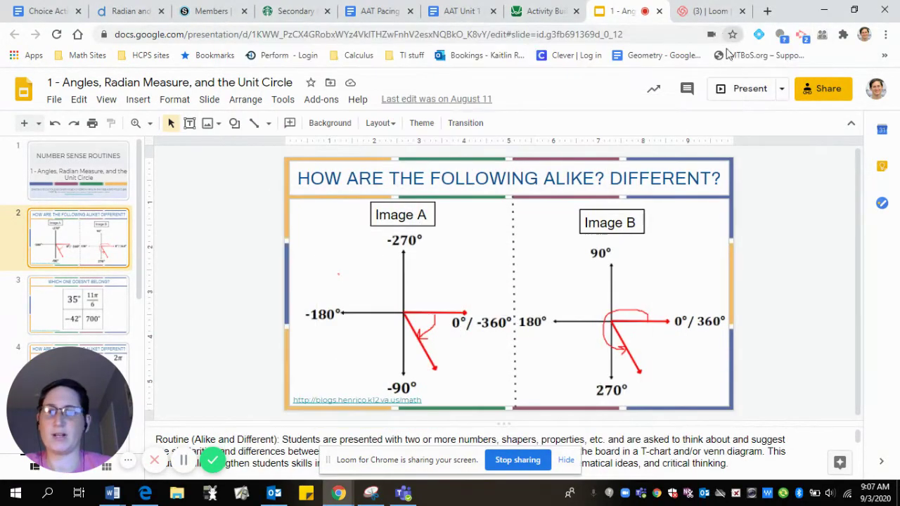
# - Return to the Desmos activity and add a media component to the Number Sense Routine screen, uploading AAT NSR 1.PNG from Pictures
pyautogui.click(546, 11)
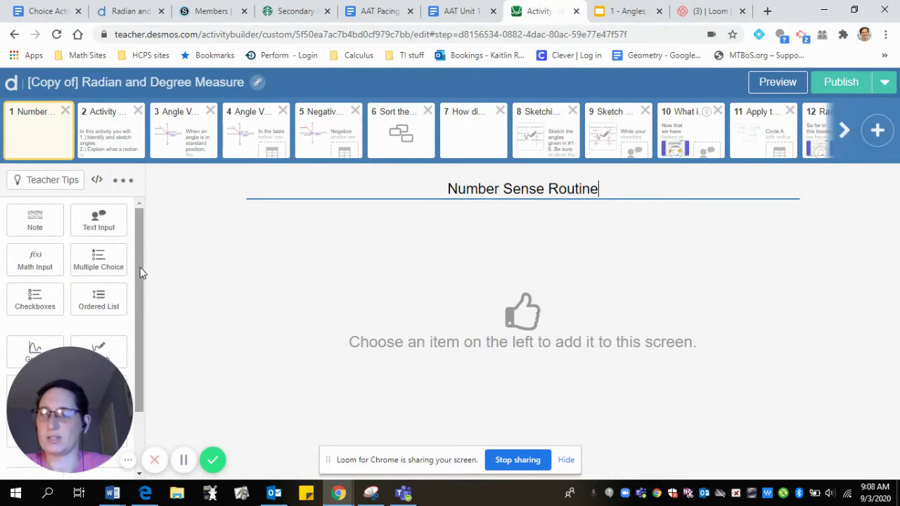
pyautogui.moveTo(140, 267); pyautogui.dragTo(134, 320)
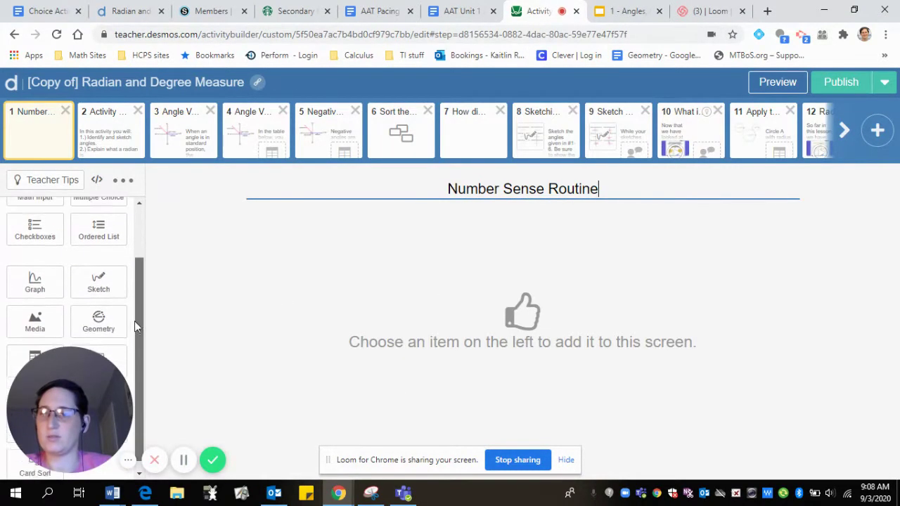
pyautogui.click(36, 317)
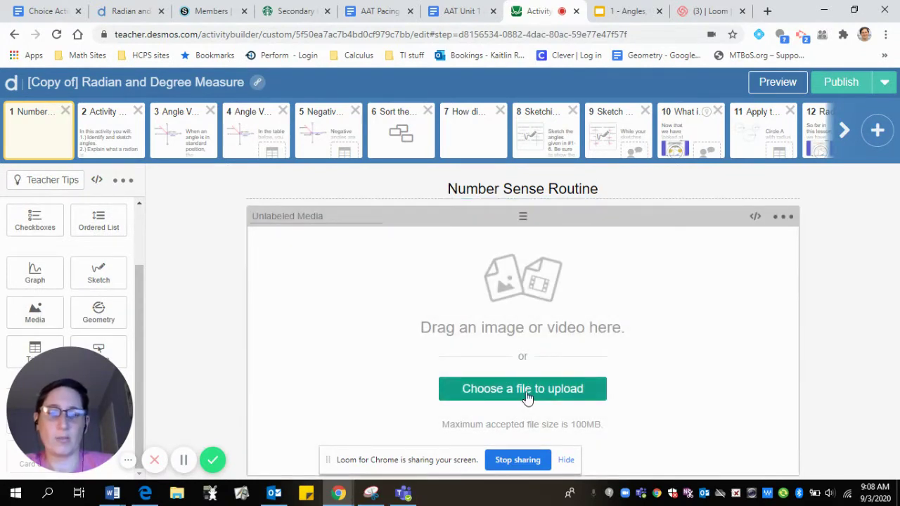
pyautogui.click(528, 391)
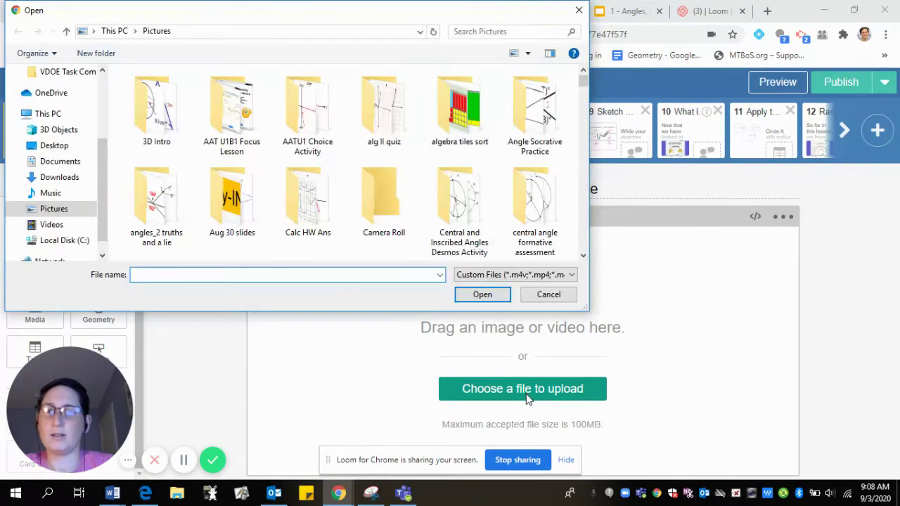
pyautogui.click(510, 31)
pyautogui.write('AA')
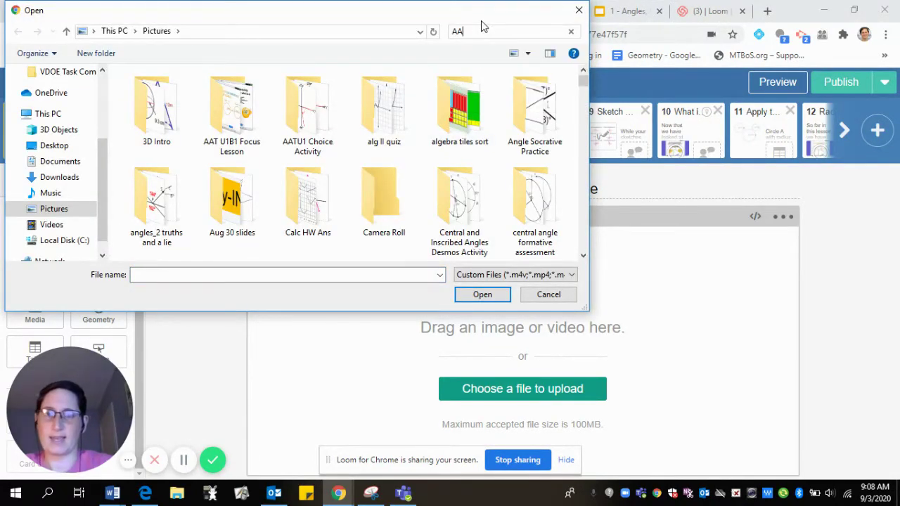
pyautogui.write('T NS')
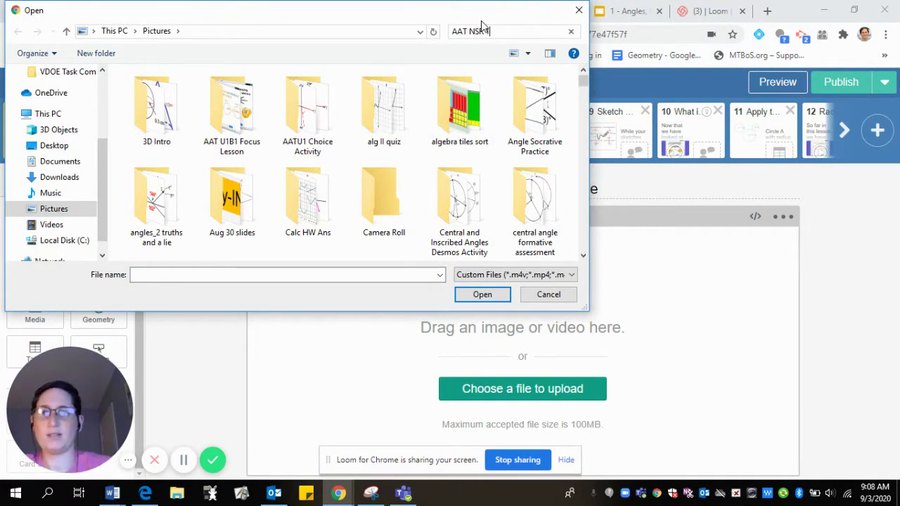
pyautogui.write('R 1')
pyautogui.click(167, 123)
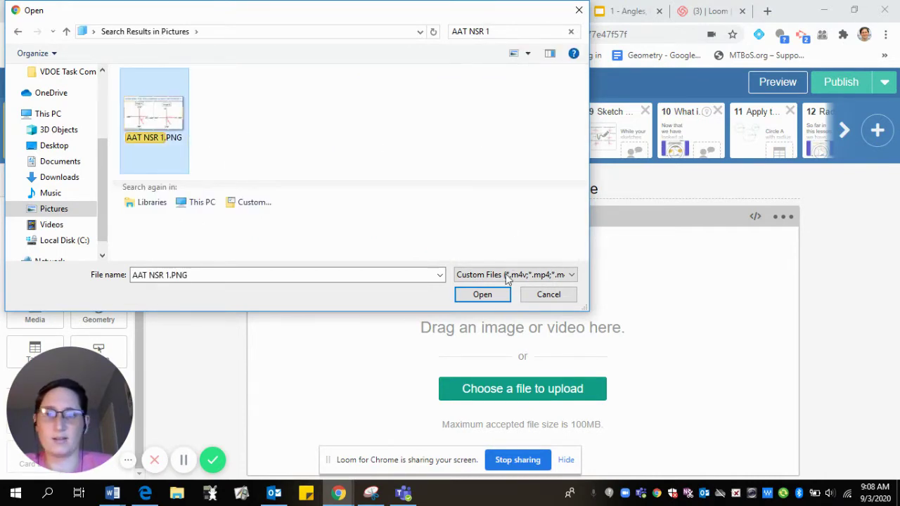
pyautogui.click(496, 295)
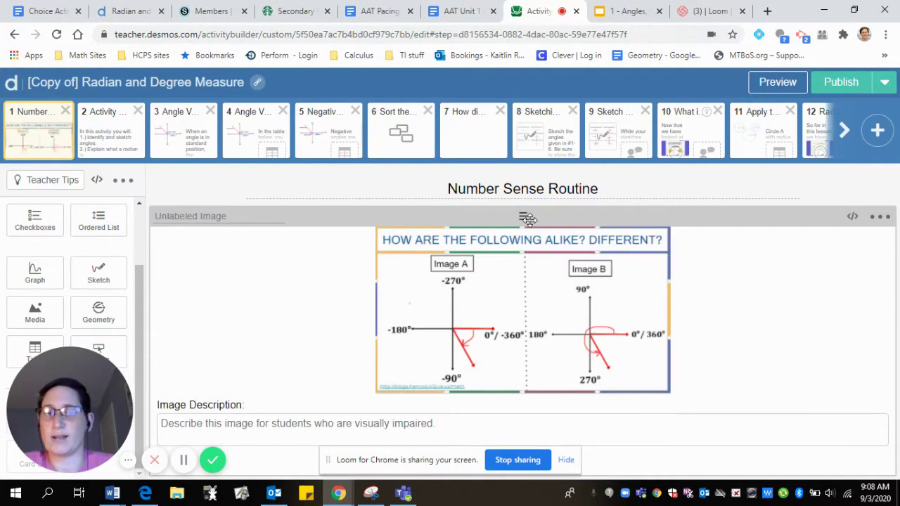
# - Add a note reading "Look at these two images and think about how they are alike and how they are different." and preview the screen
pyautogui.scroll(2, 99, 245)
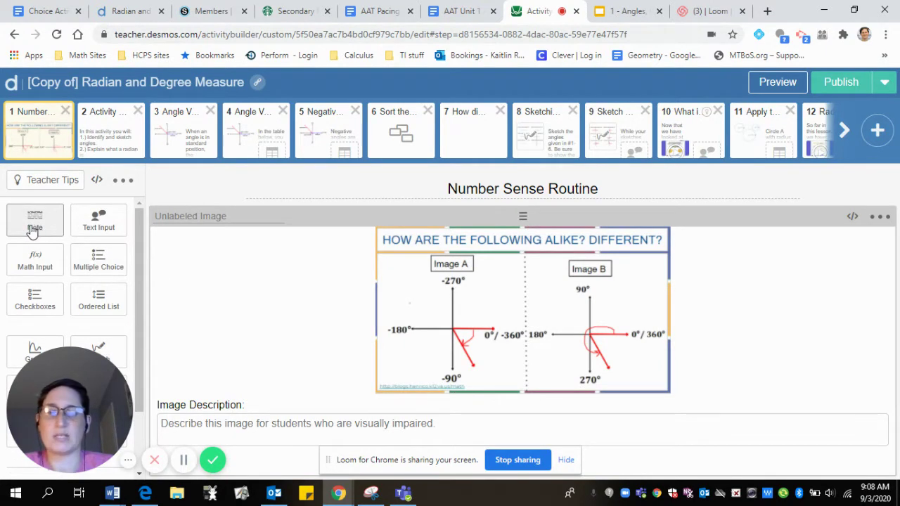
pyautogui.click(32, 231)
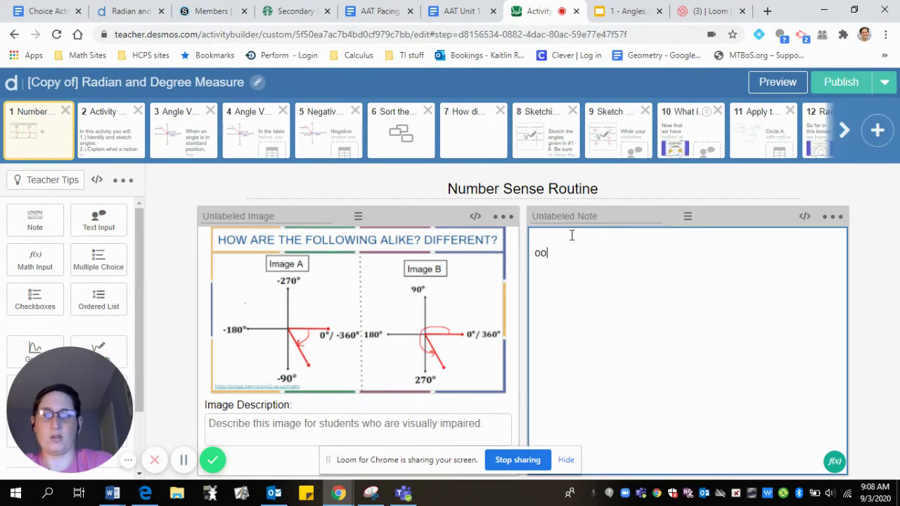
pyautogui.write('Look at the')
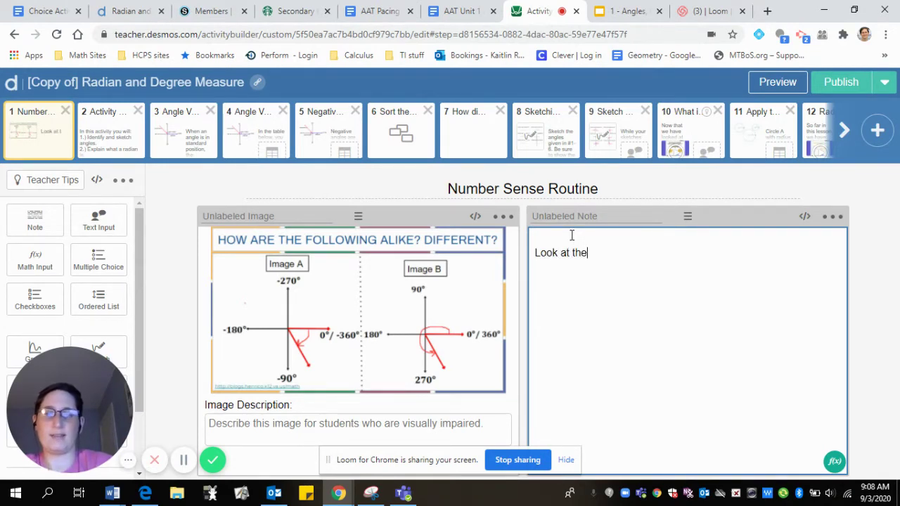
pyautogui.write('se two images ')
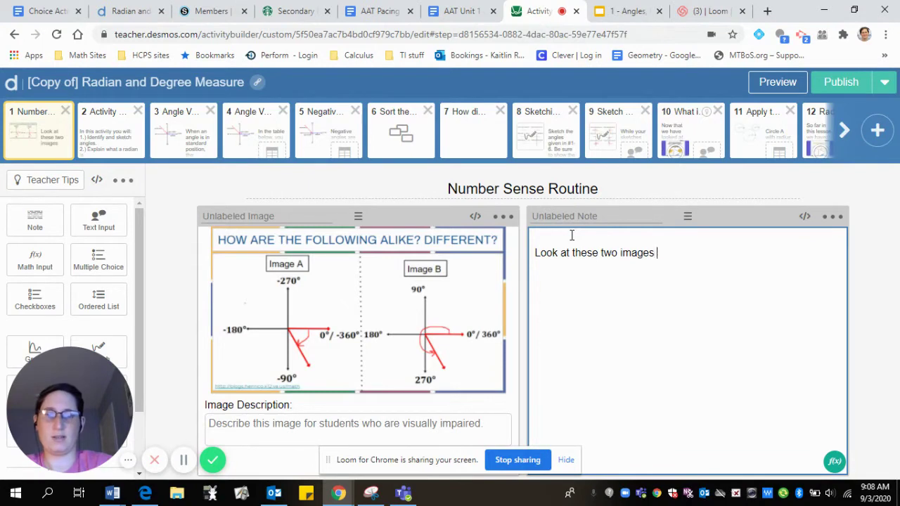
pyautogui.write('and think about how th')
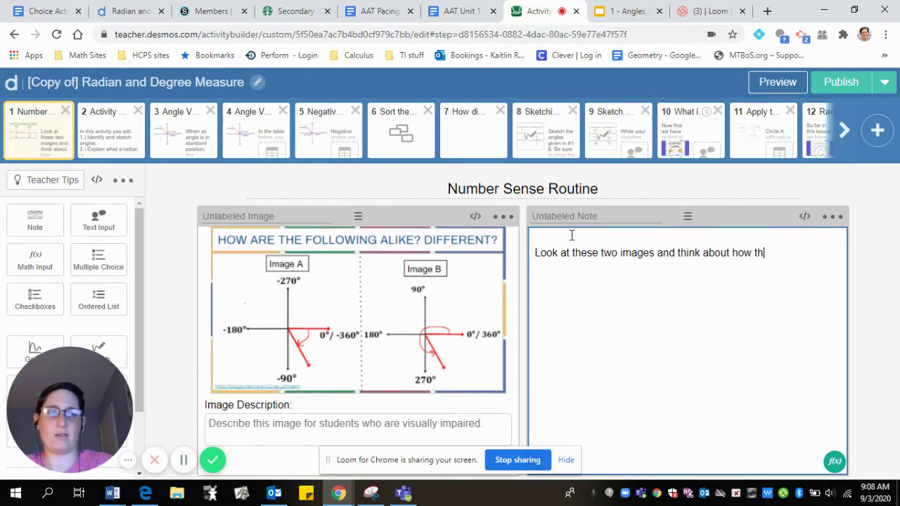
pyautogui.write('ey are alike and ')
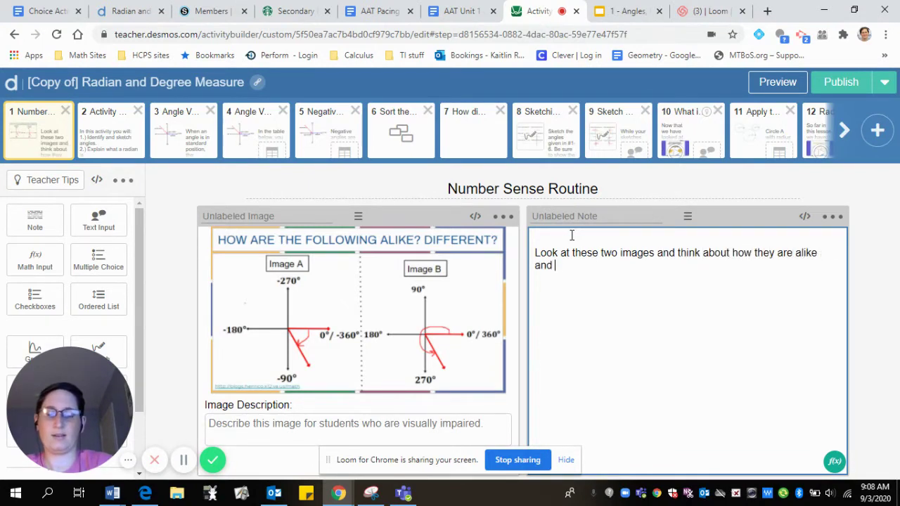
pyautogui.write('how they are different.')
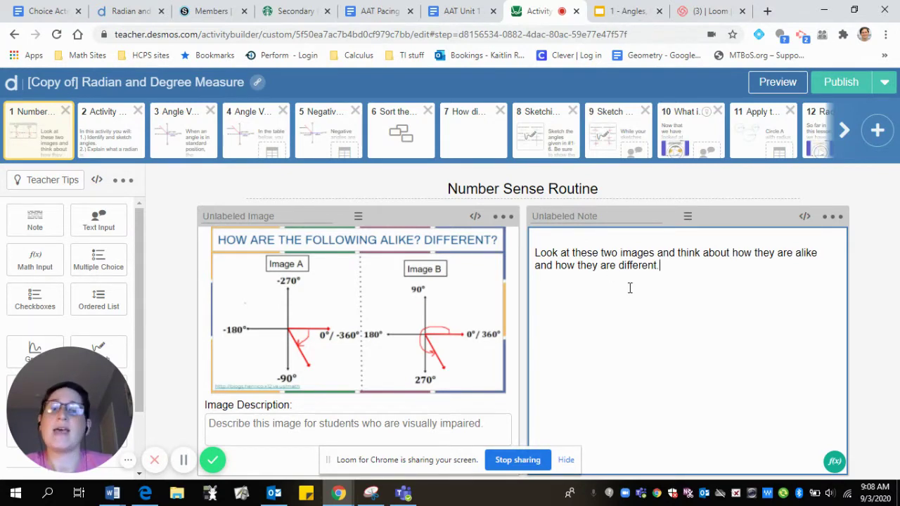
pyautogui.click(768, 92)
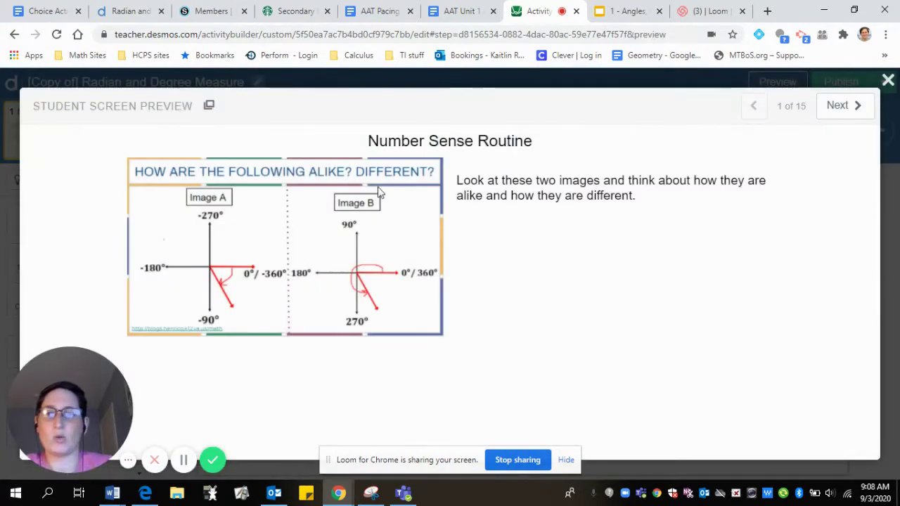
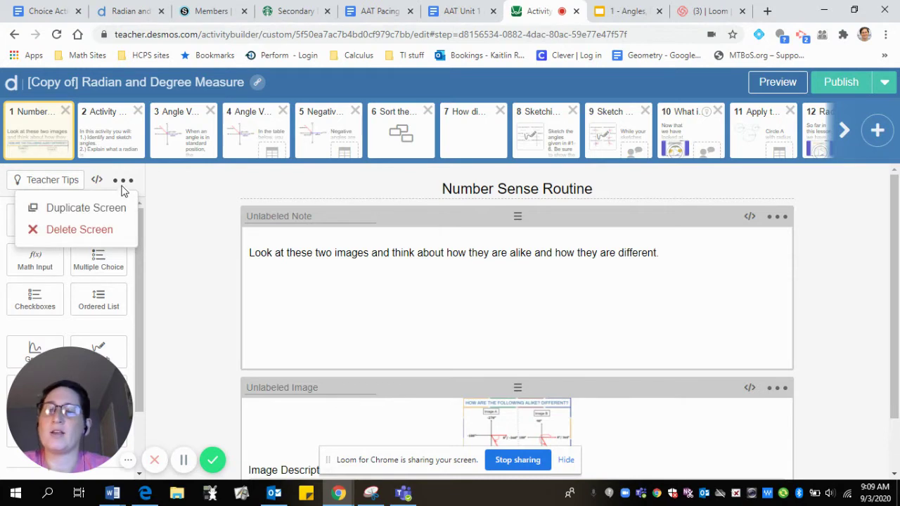
# - Duplicate the Number Sense Routine screen and arrange the copy with the image first and the note beside it
pyautogui.click(109, 210)
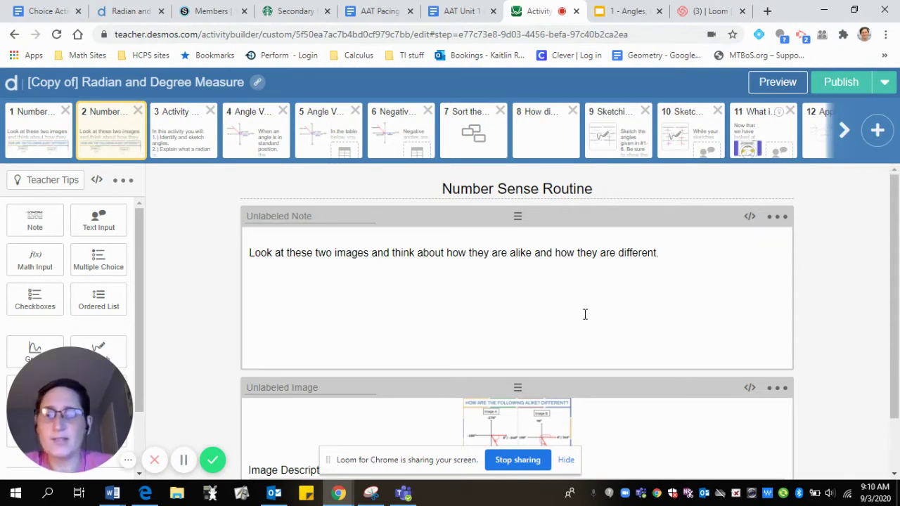
pyautogui.moveTo(517, 389); pyautogui.dragTo(453, 290)
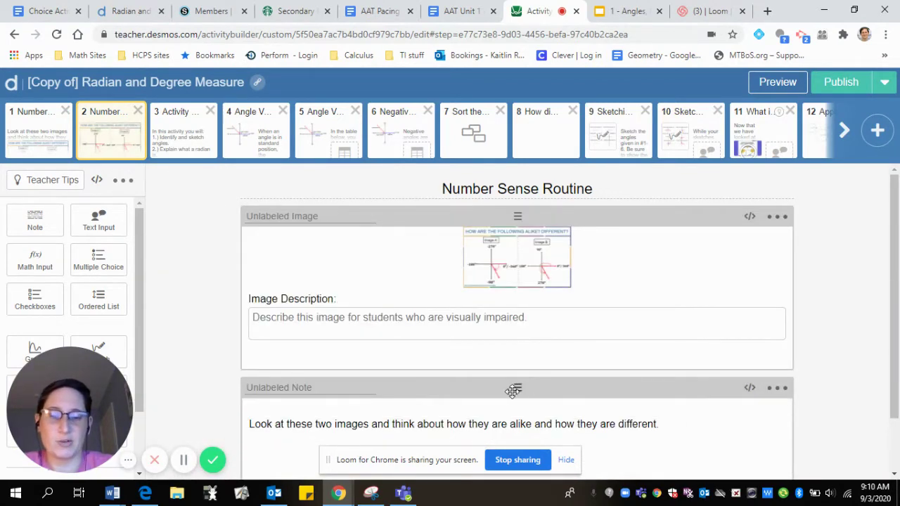
pyautogui.moveTo(516, 389); pyautogui.dragTo(715, 252)
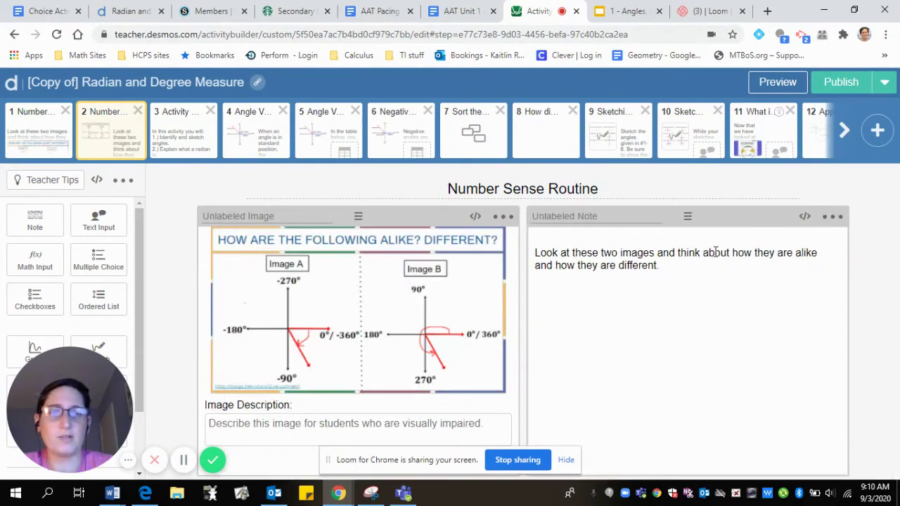
# - Replace the note's text with "In the space(s) provided, explain what you found to be alike and/or different." and "Complete as many as you would like."
pyautogui.click(690, 270)
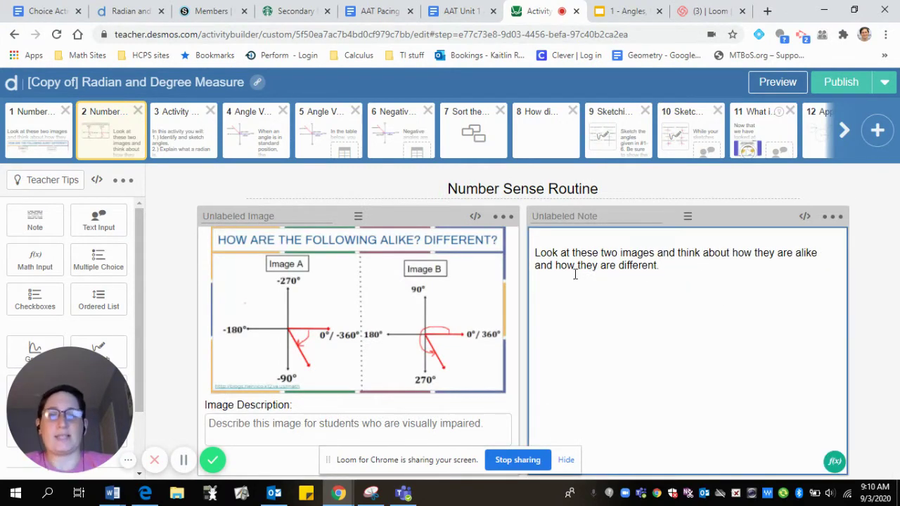
pyautogui.moveTo(575, 274); pyautogui.dragTo(537, 255)
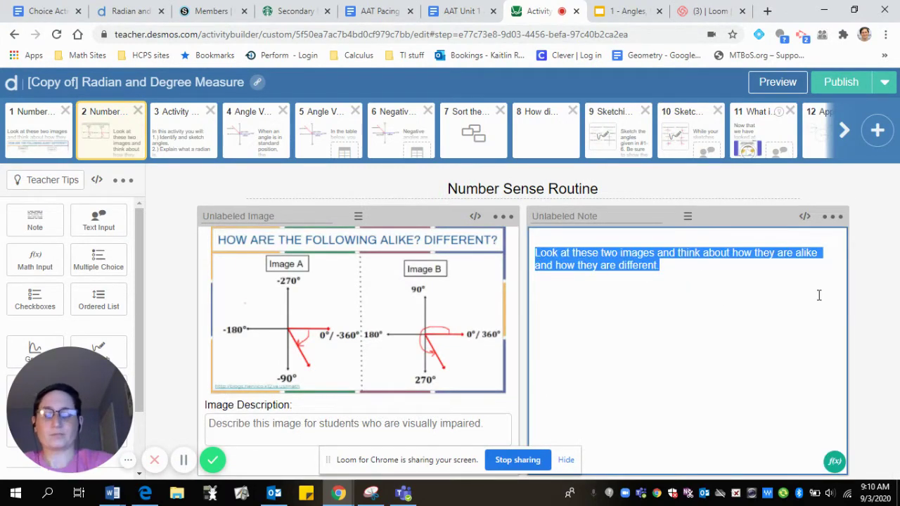
pyautogui.write('In the space')
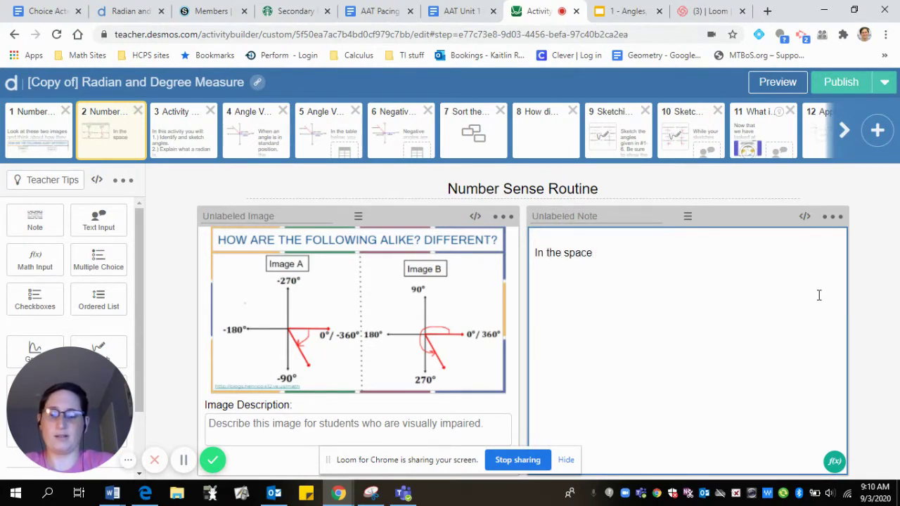
pyautogui.write('(s) provided')
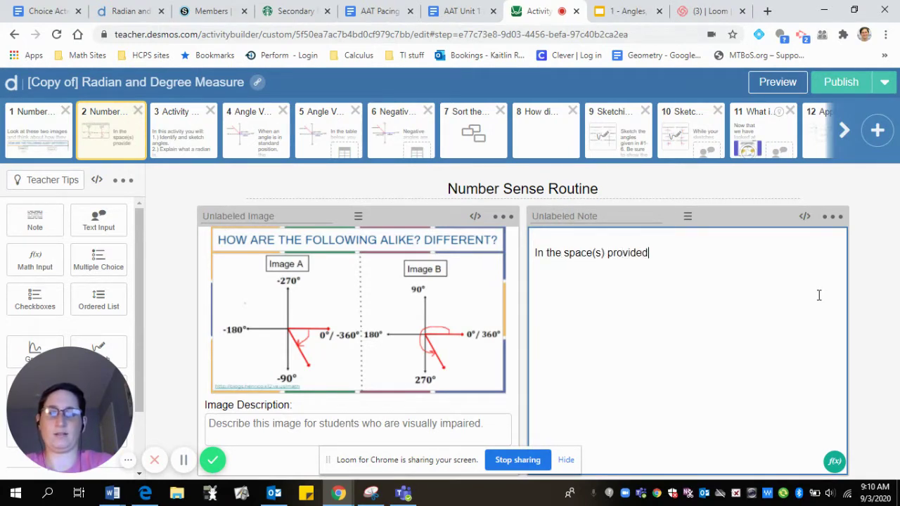
pyautogui.write(', expla')
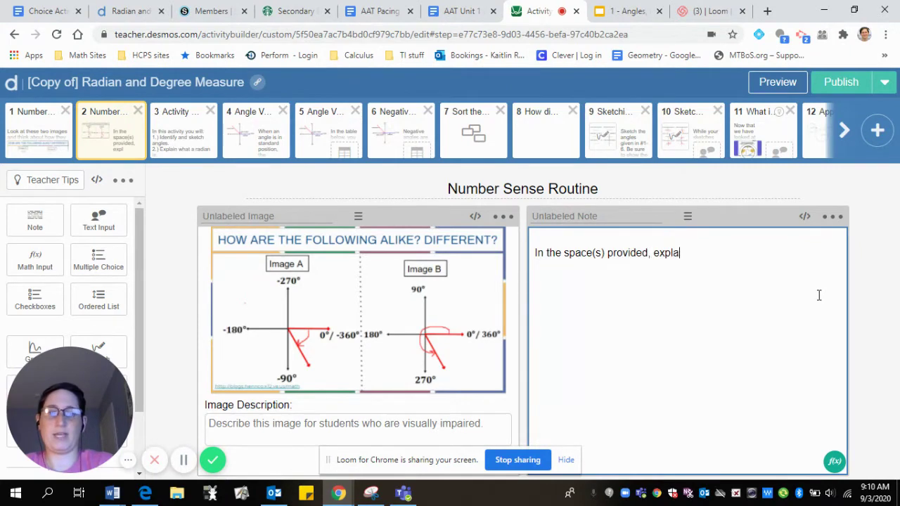
pyautogui.write('in what you')
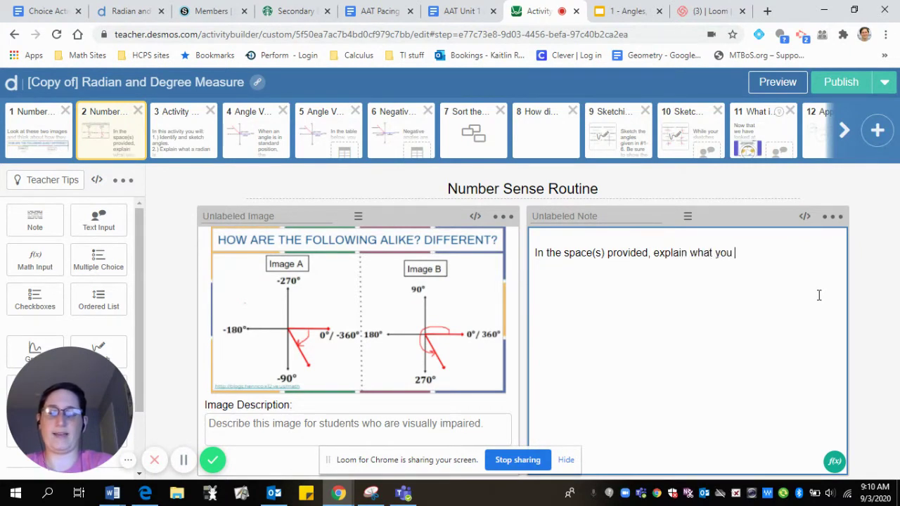
pyautogui.write(' found to be ali')
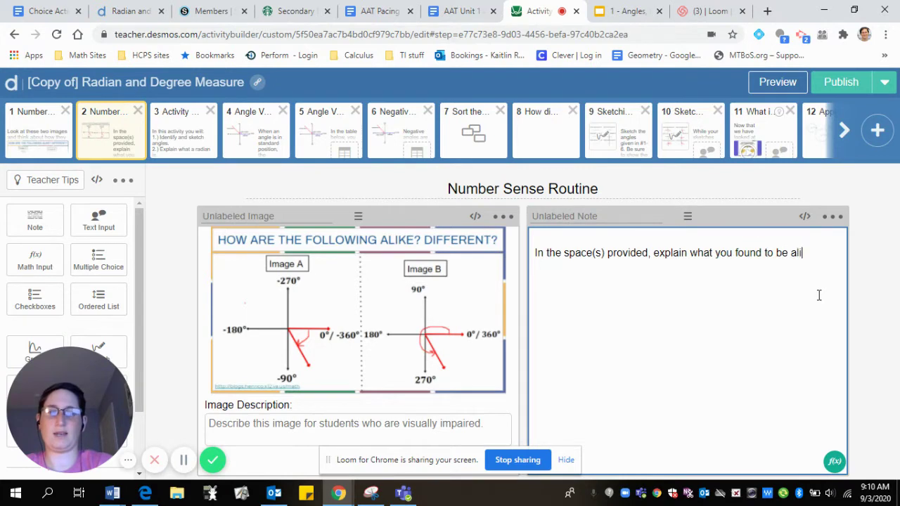
pyautogui.write('ke and/or ')
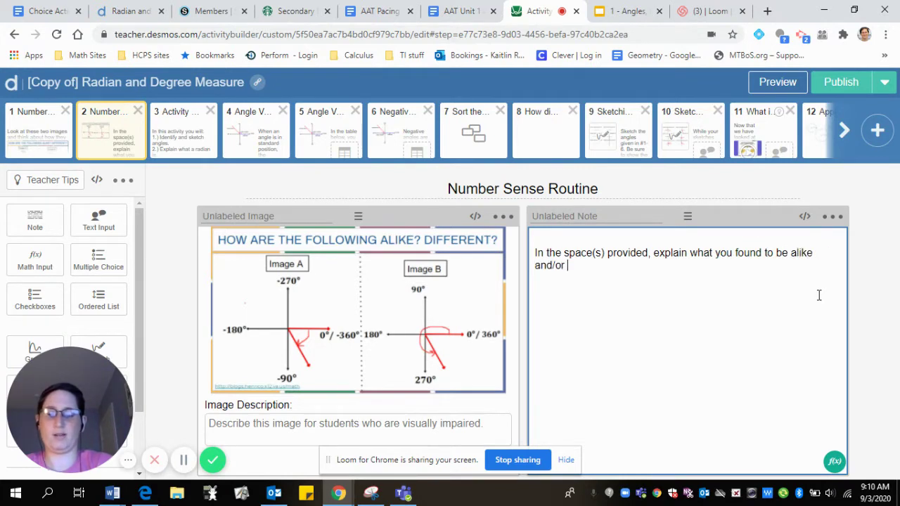
pyautogui.write('different.  ')
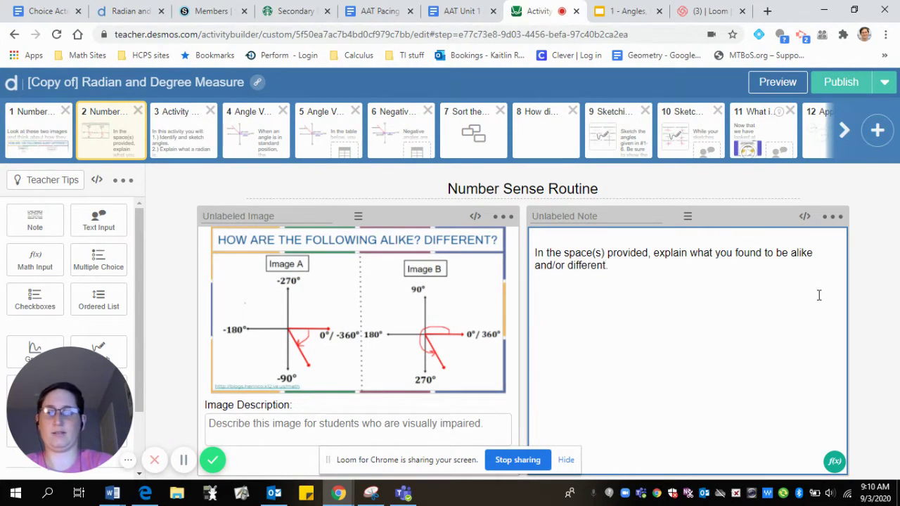
pyautogui.write('Complete a')
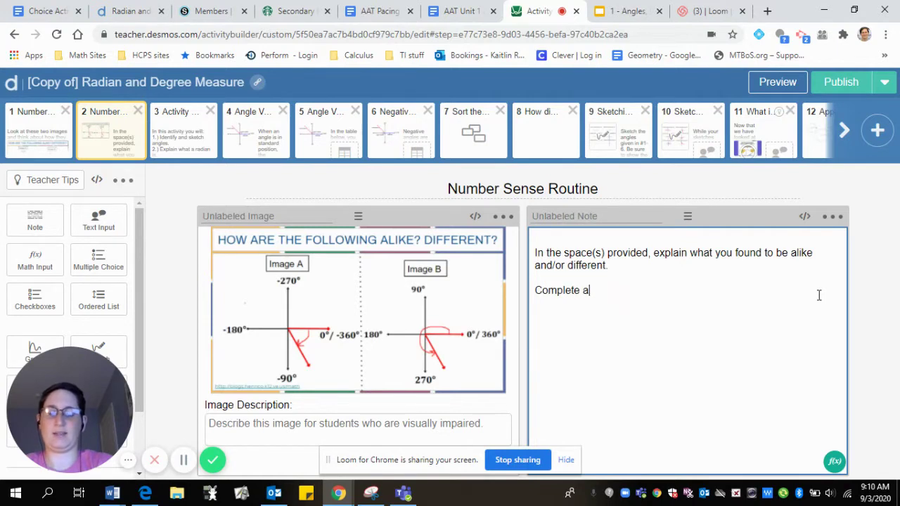
pyautogui.write('s many')
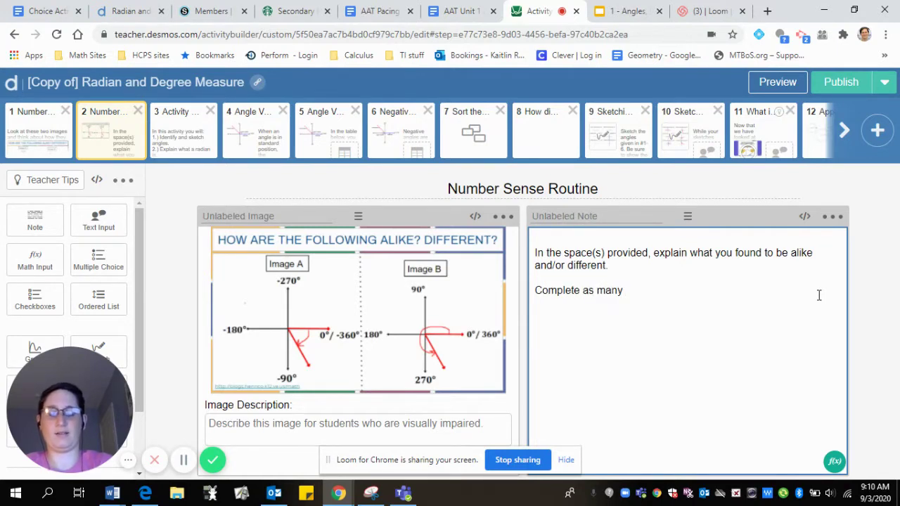
pyautogui.write(' as you would like.')
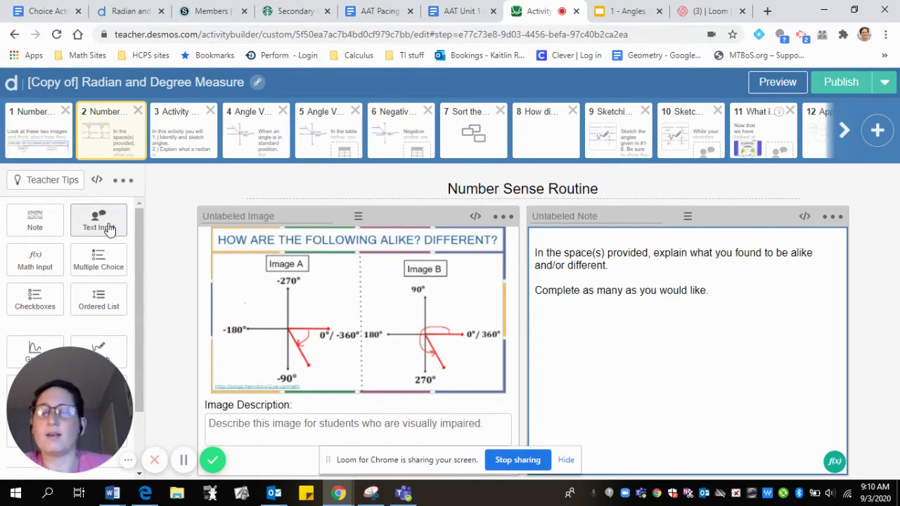
# - Add a second note, place it beneath the image, and write "In the spaces below, explain what you found to be alike."
pyautogui.click(49, 227)
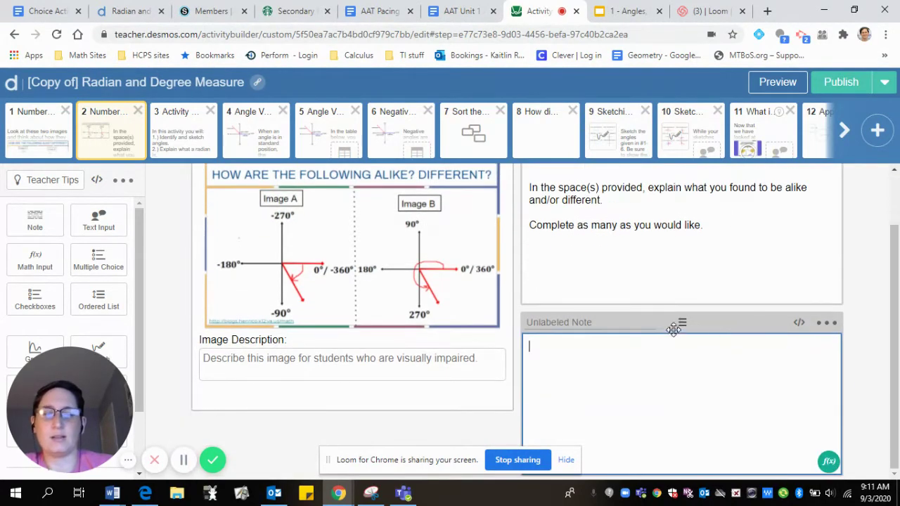
pyautogui.moveTo(680, 324); pyautogui.dragTo(288, 359)
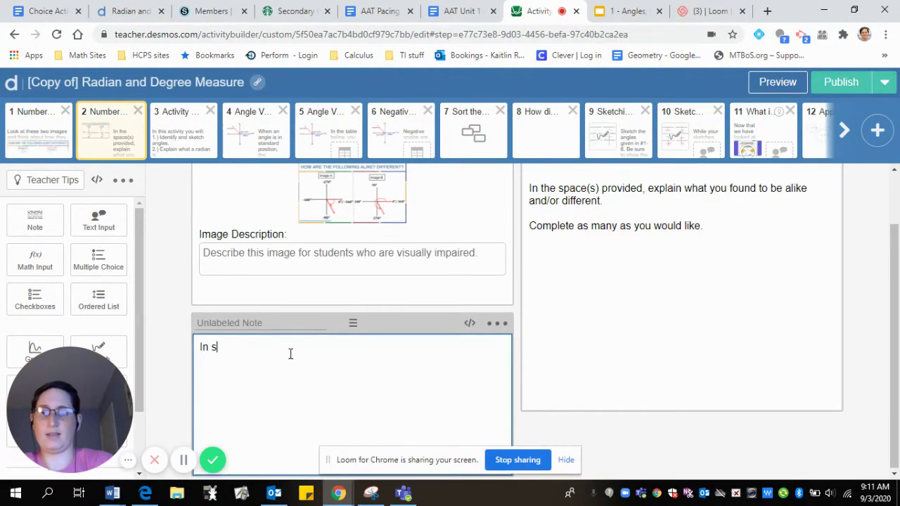
pyautogui.write('In the spaces ')
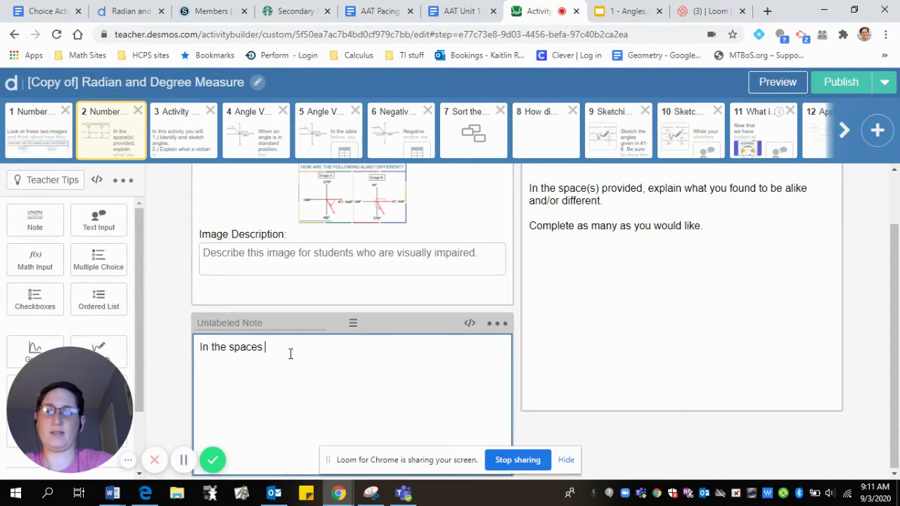
pyautogui.write('below, e')
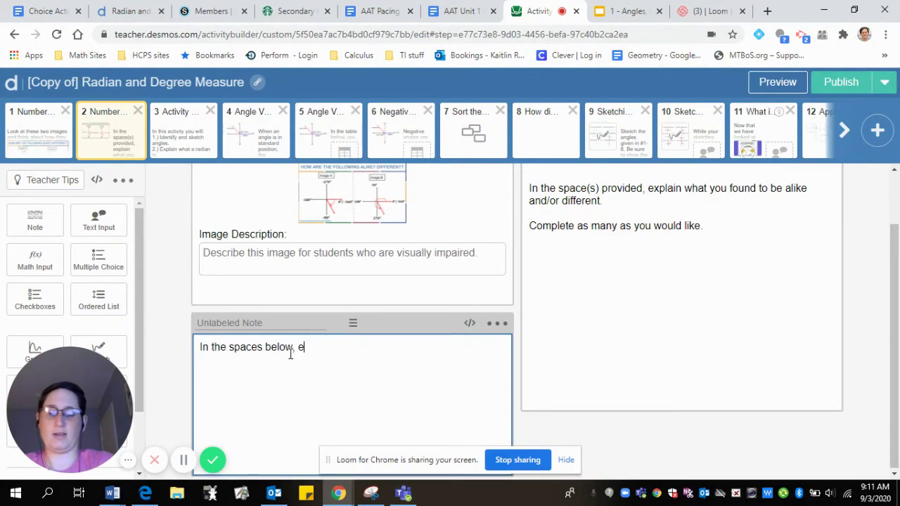
pyautogui.write('xplain what you ')
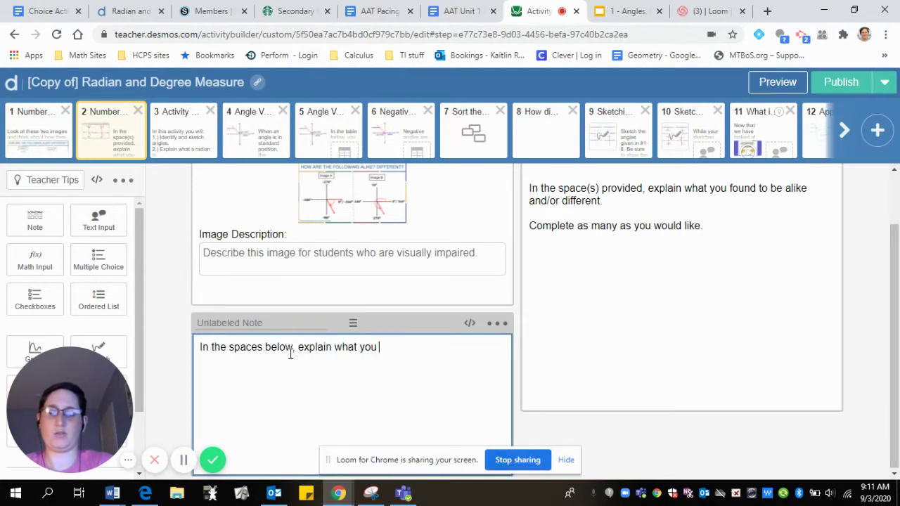
pyautogui.write('found to be alike')
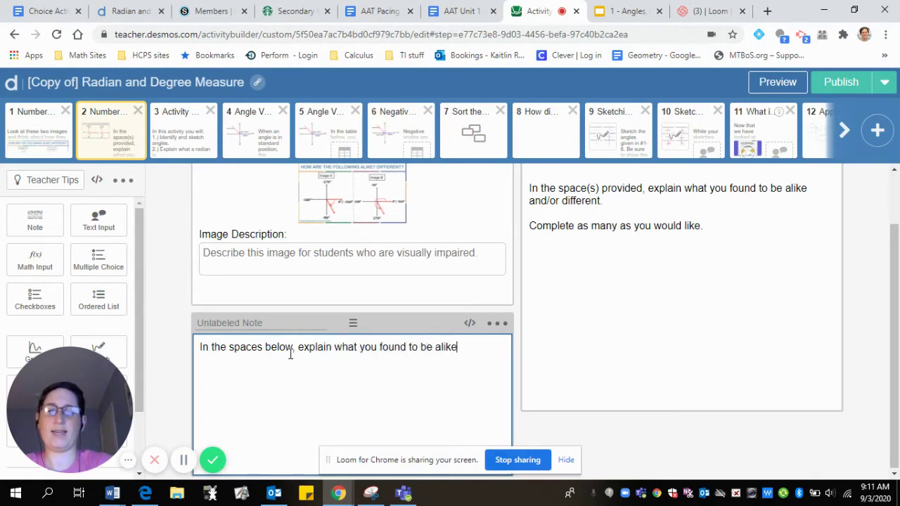
pyautogui.write('.')
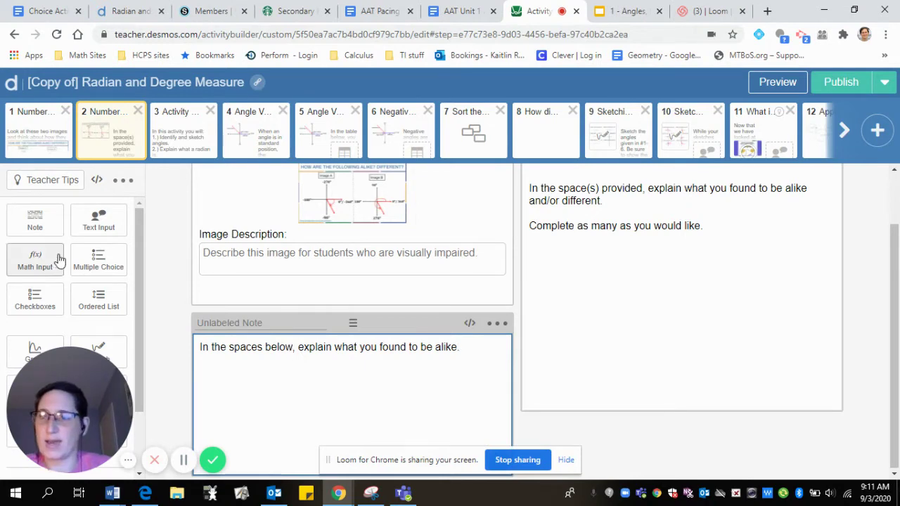
# - Add a note beside it reading "In the spaces below, explain what you found to be different." and preview the screen
pyautogui.click(34, 220)
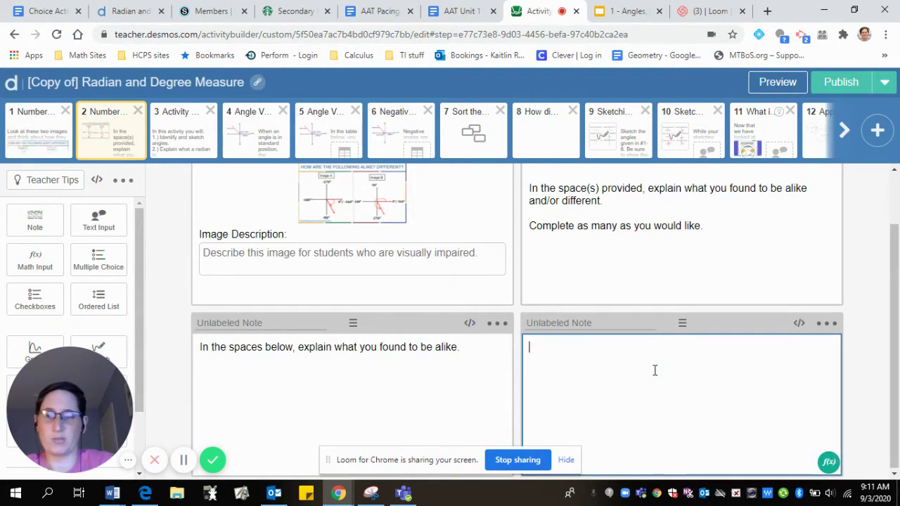
pyautogui.write('In the space')
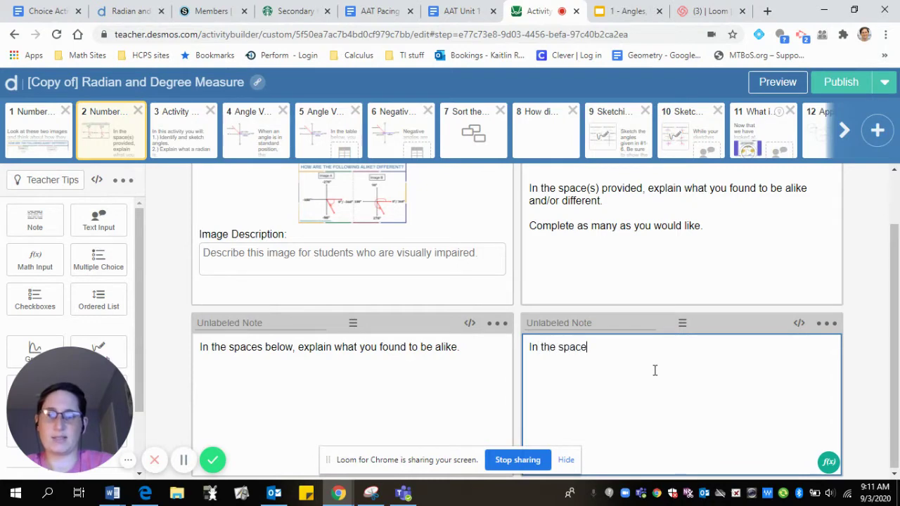
pyautogui.write('s below,')
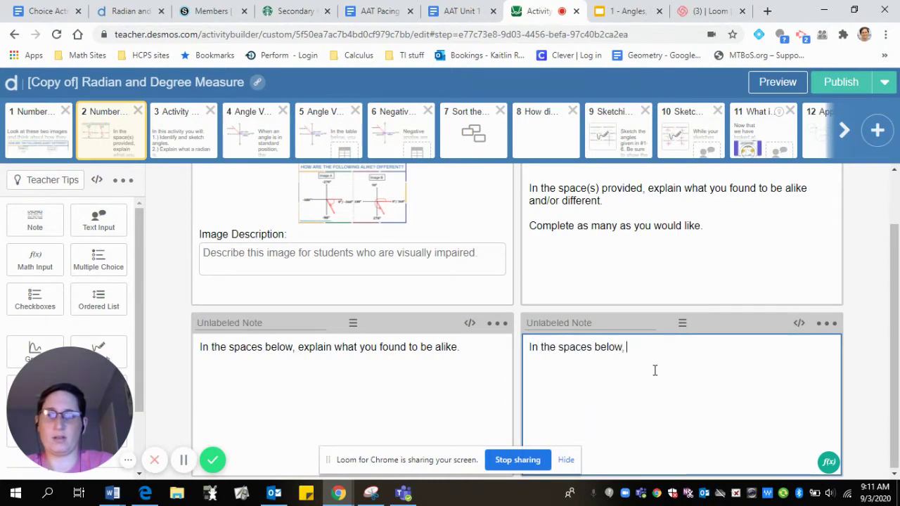
pyautogui.write(' explain what y')
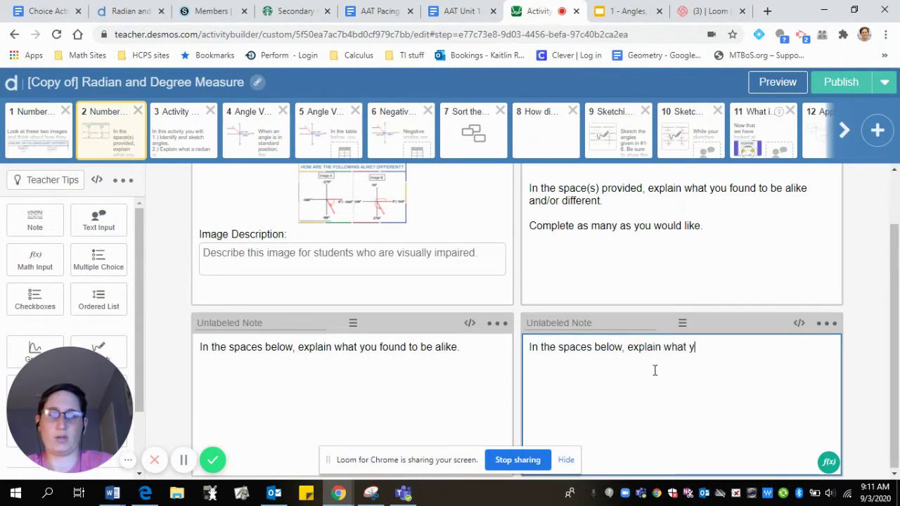
pyautogui.write('ou found to be dif')
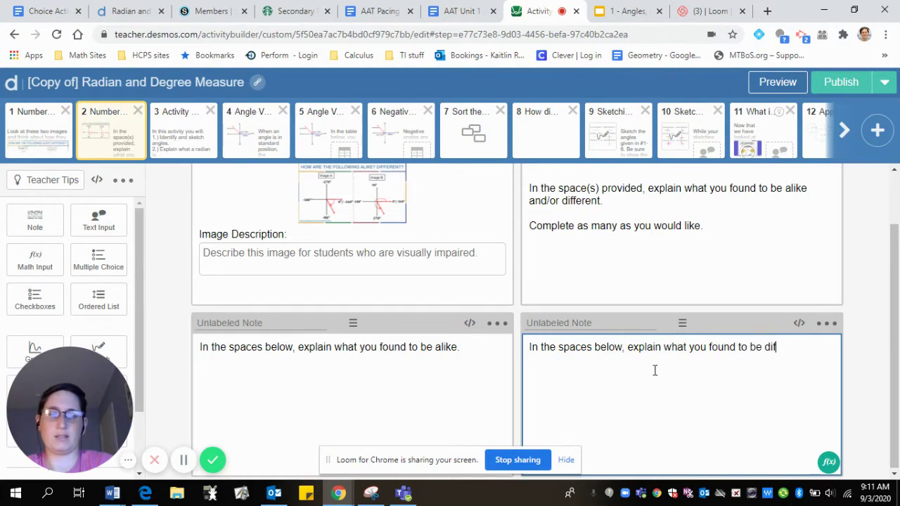
pyautogui.write('ferent.')
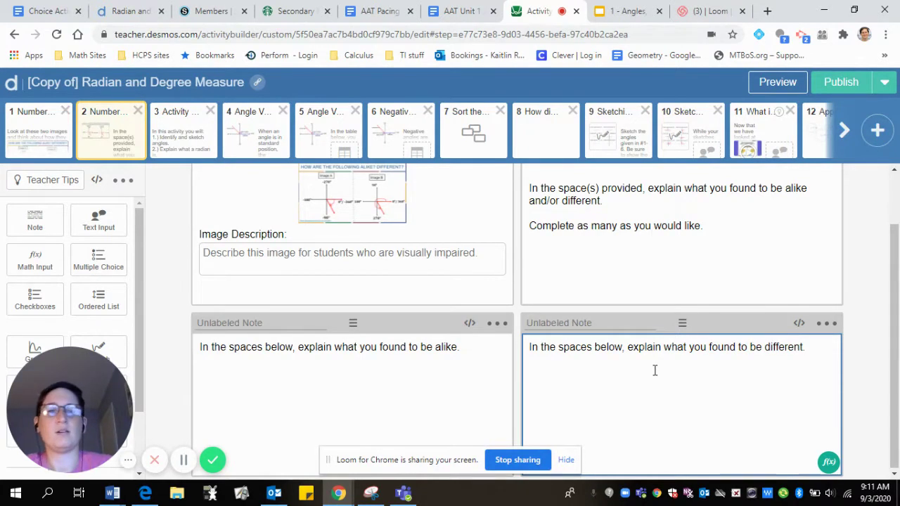
pyautogui.click(777, 86)
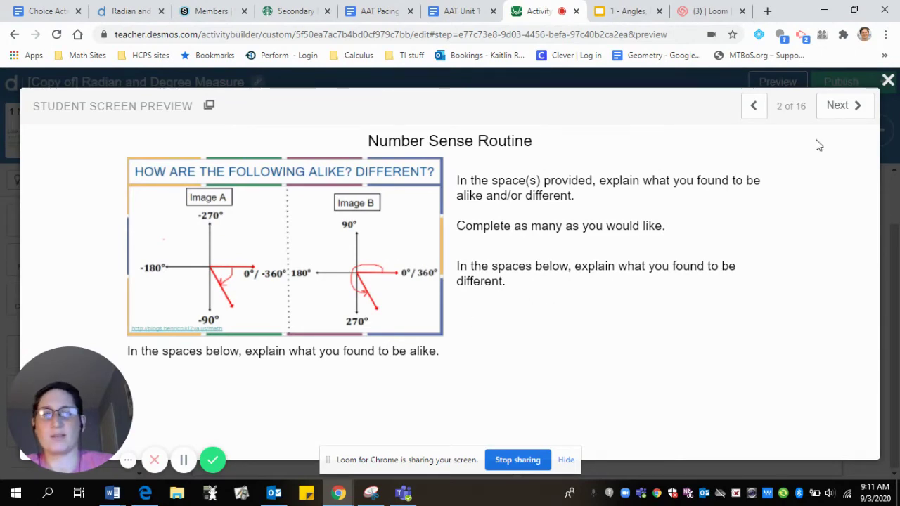
pyautogui.click(887, 83)
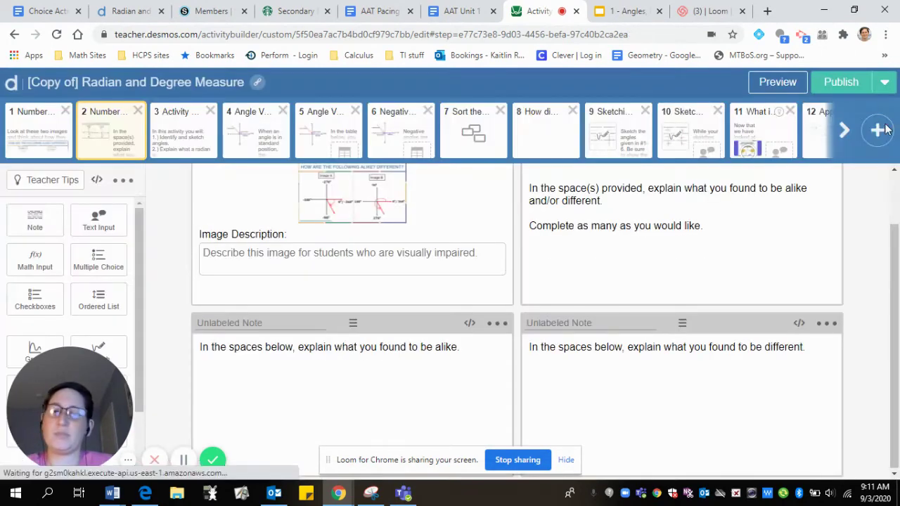
# - Add blank lines and a long underscore divider below "Complete as many as you would like." in the instruction note, and preview the screen
pyautogui.click(726, 225)
pyautogui.press('Return')
pyautogui.press('Return')
pyautogui.press('Return')
pyautogui.press('Return')
pyautogui.press('Return')
pyautogui.press('Return')
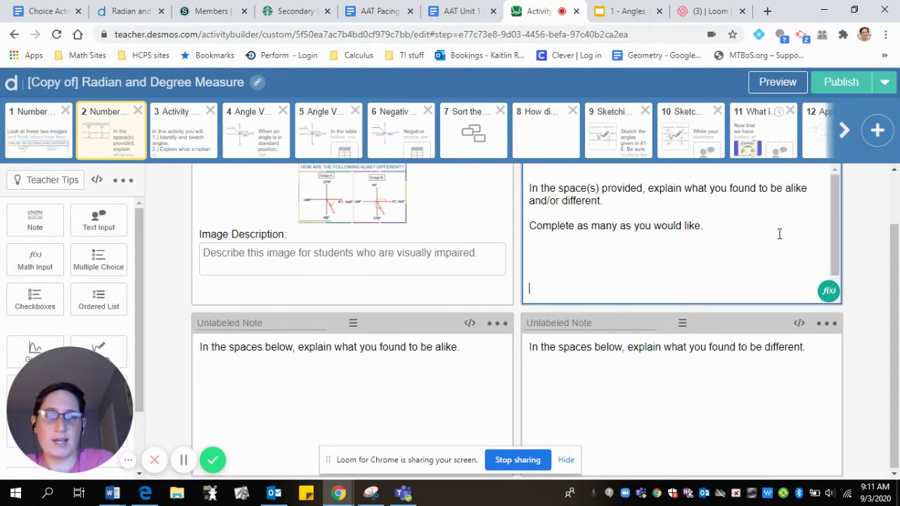
pyautogui.write('____')
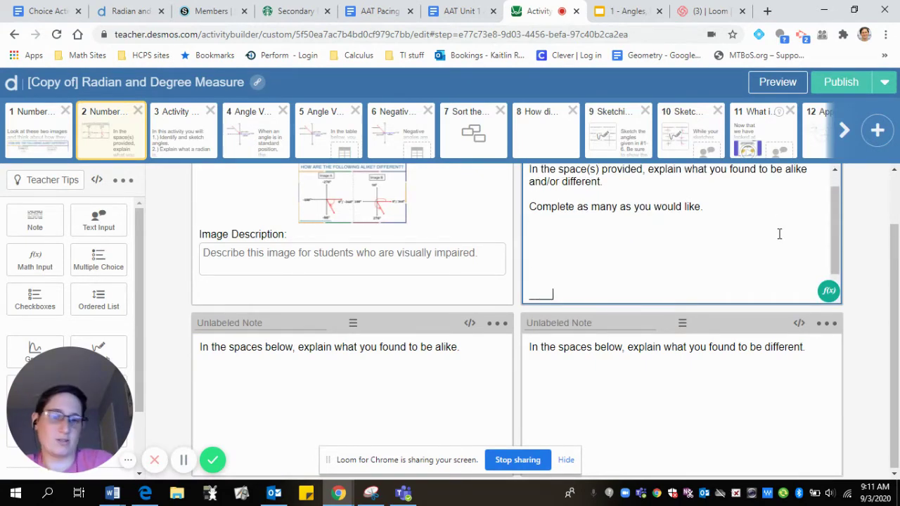
pyautogui.write('________________________________________')
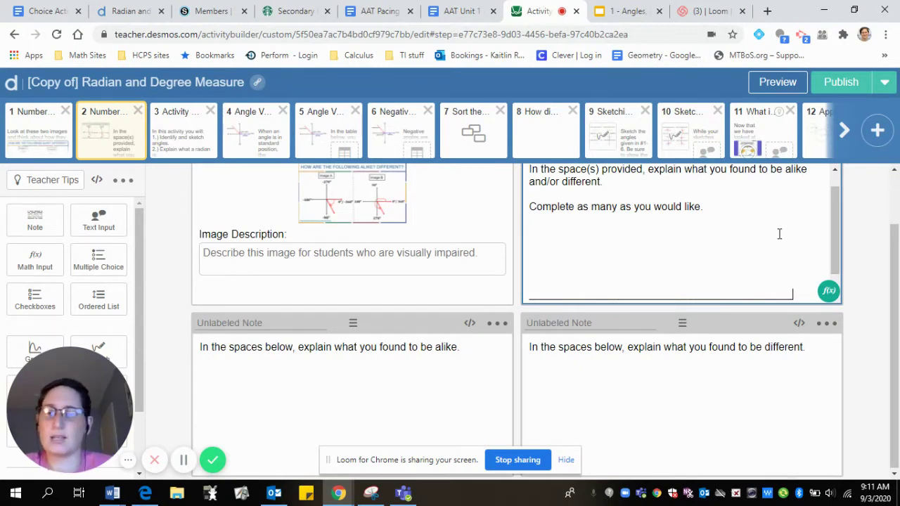
pyautogui.click(776, 87)
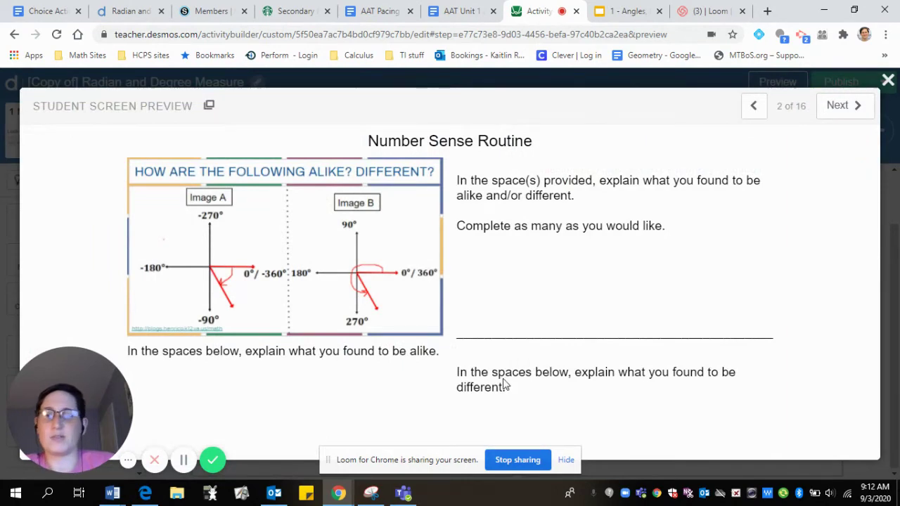
pyautogui.click(886, 80)
# - Remove two blank lines above the divider in the instruction note and check the alignment in the student preview
pyautogui.click(558, 274)
pyautogui.press('BackSpace')
pyautogui.press('BackSpace')
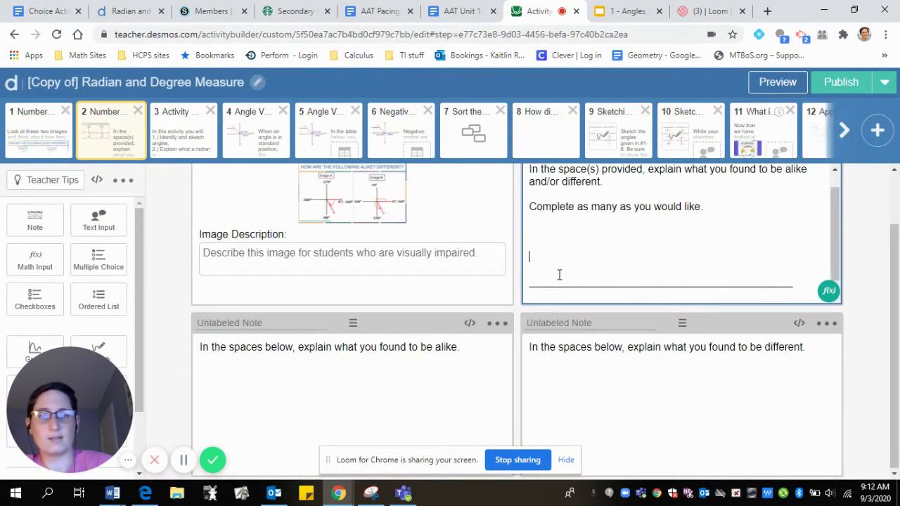
pyautogui.click(774, 82)
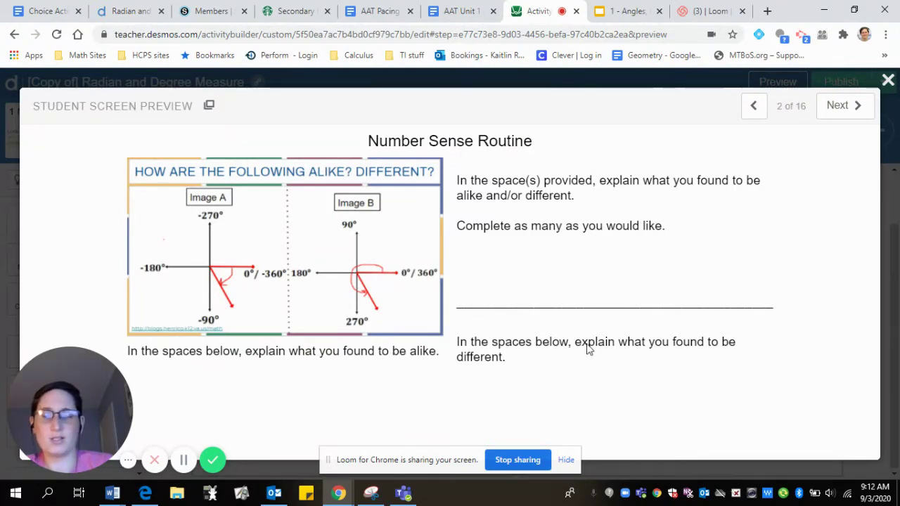
pyautogui.click(887, 80)
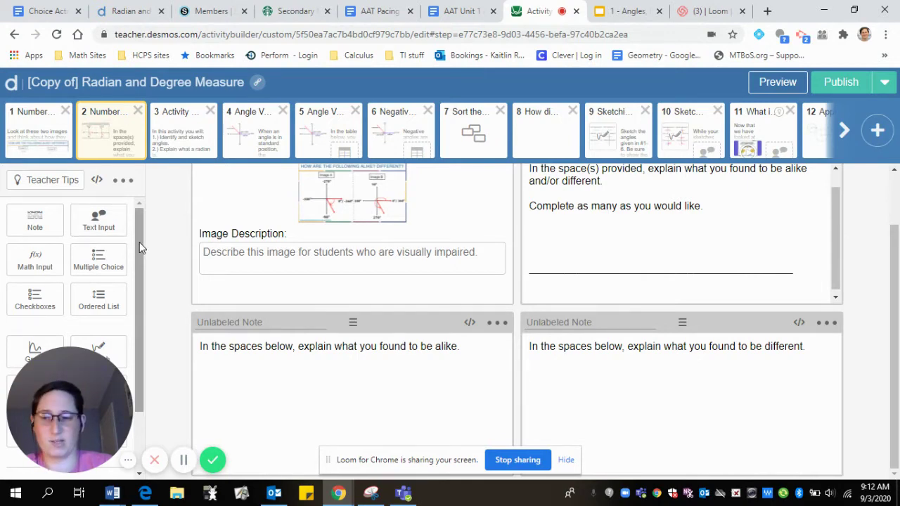
# - Add eight text inputs for student answers below the two prompt notes
pyautogui.click(113, 235)
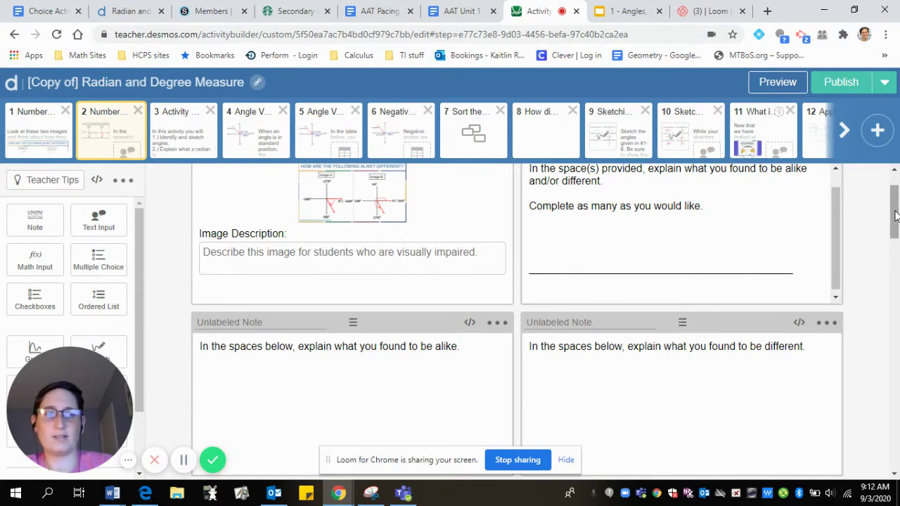
pyautogui.scroll(-5, 517, 316)
pyautogui.scroll(-3, 517, 316)
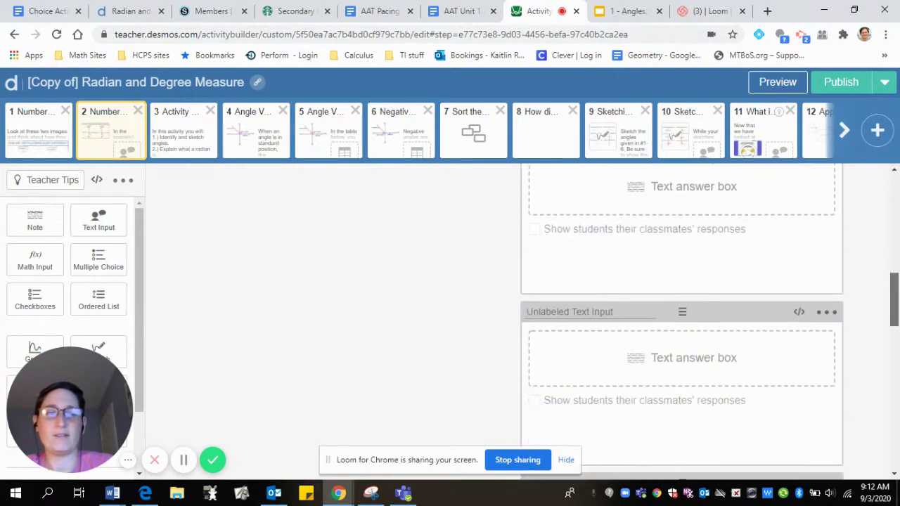
pyautogui.scroll(-2, 682, 316)
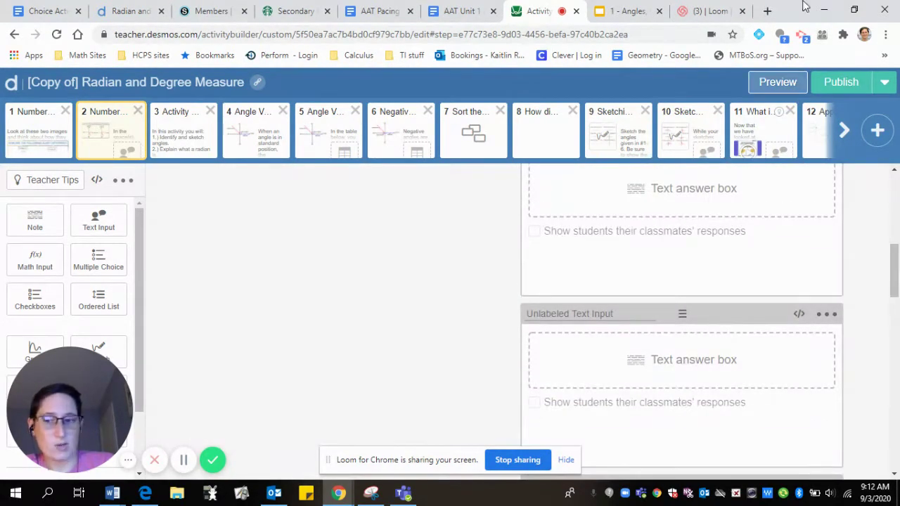
pyautogui.moveTo(895, 272)
pyautogui.mouseDown()
pyautogui.moveTo(895, 230)
pyautogui.moveTo(895, 260)
pyautogui.mouseUp()
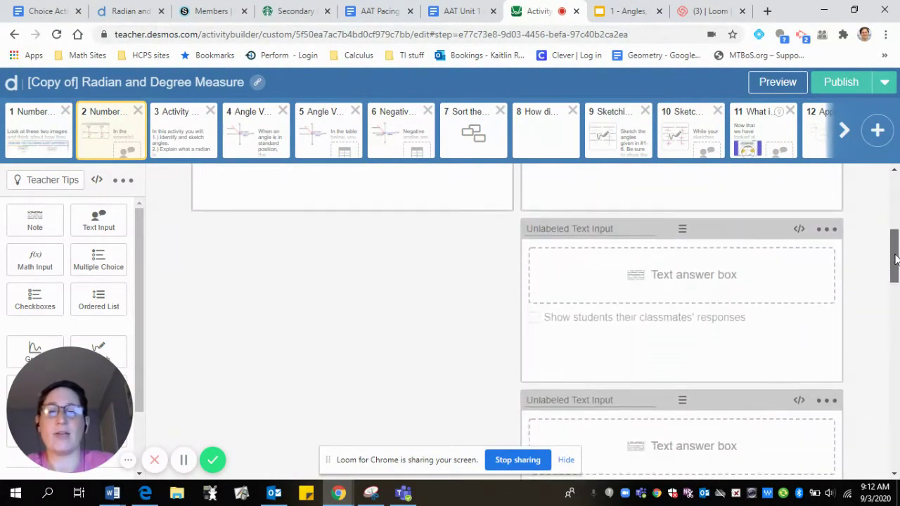
# - Move four of the text inputs beneath the "alike" note so both columns hold matching rows, and preview the screen
pyautogui.moveTo(677, 220); pyautogui.dragTo(331, 239)
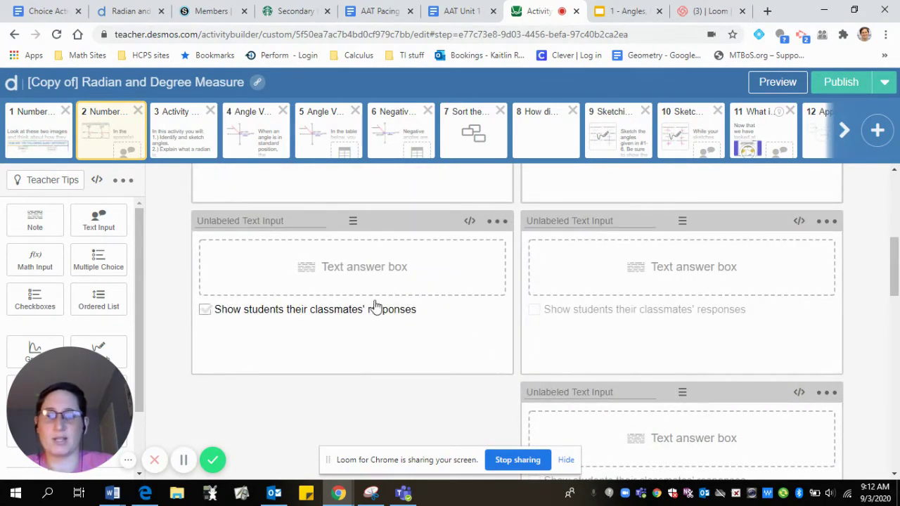
pyautogui.scroll(-1, 663, 327)
pyautogui.moveTo(693, 329); pyautogui.dragTo(357, 337)
pyautogui.scroll(-3, 709, 317)
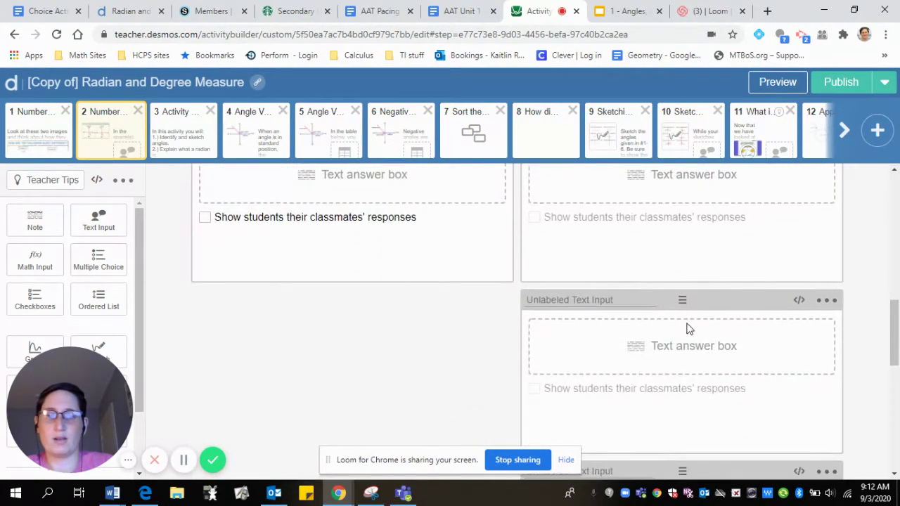
pyautogui.moveTo(680, 299); pyautogui.dragTo(467, 298)
pyautogui.scroll(-2, 710, 309)
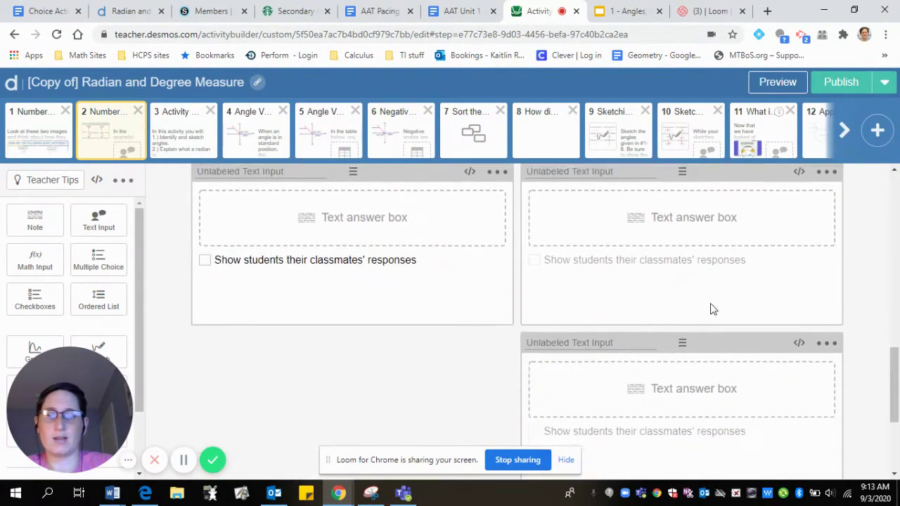
pyautogui.scroll(-2, 710, 309)
pyautogui.moveTo(680, 208); pyautogui.dragTo(345, 209)
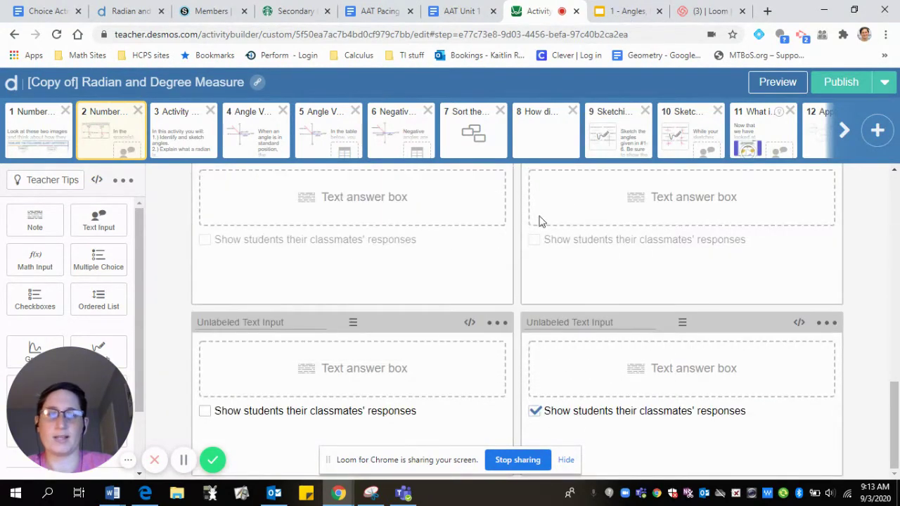
pyautogui.click(771, 82)
pyautogui.scroll(-3, 684, 253)
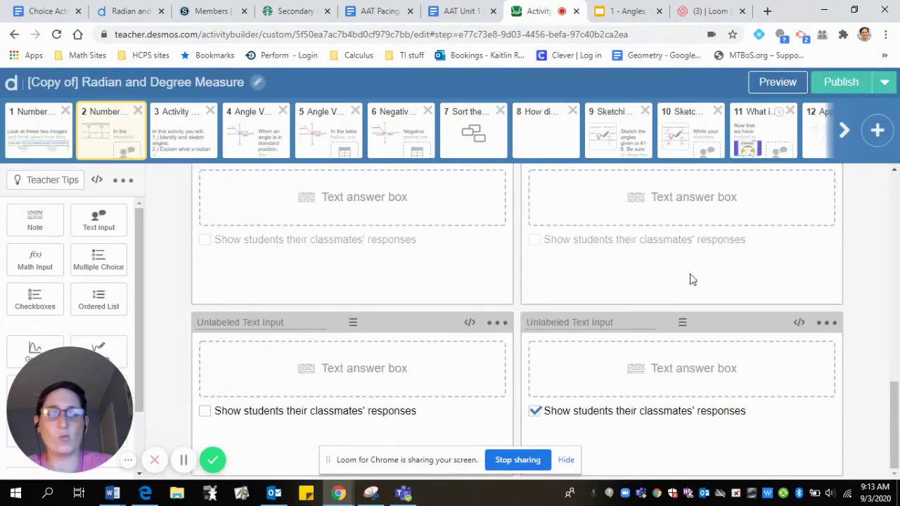
# - Remove one more blank line above the instruction note's divider and review the answer boxes in the student preview
pyautogui.scroll(3, 701, 291)
pyautogui.scroll(3, 703, 288)
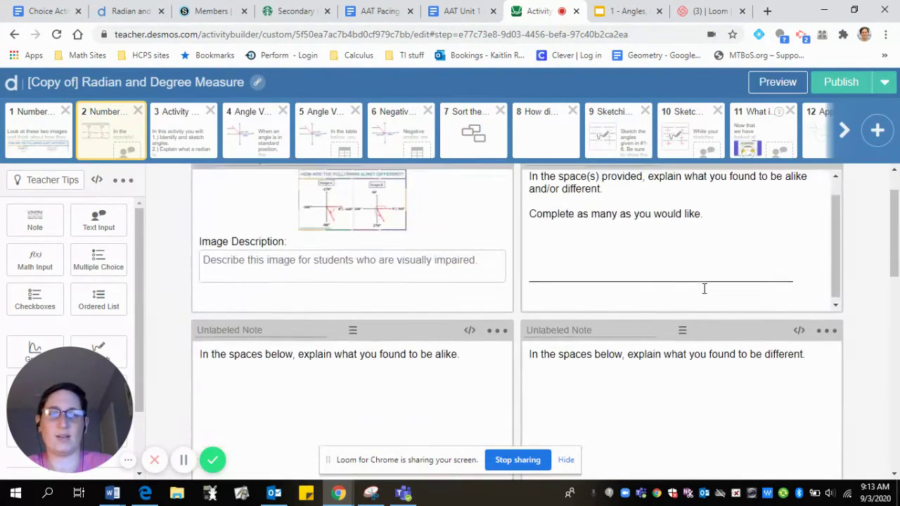
pyautogui.click(551, 299)
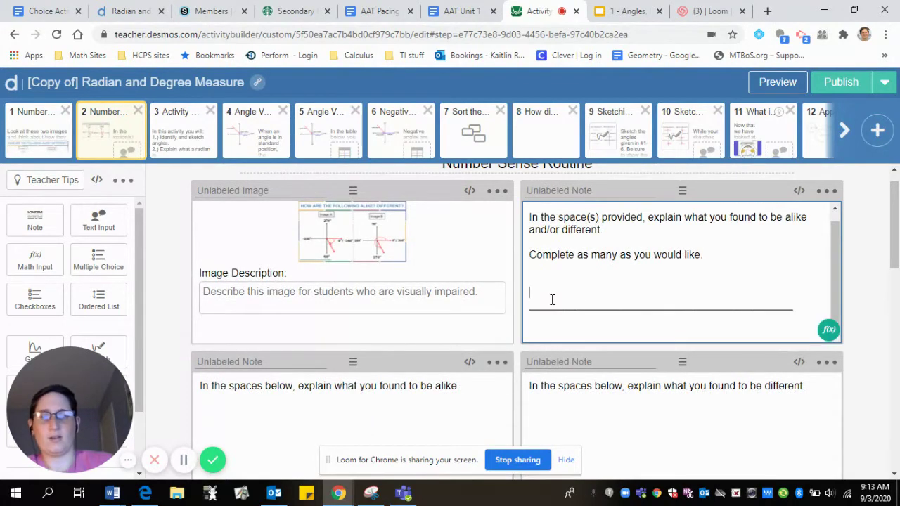
pyautogui.click(777, 86)
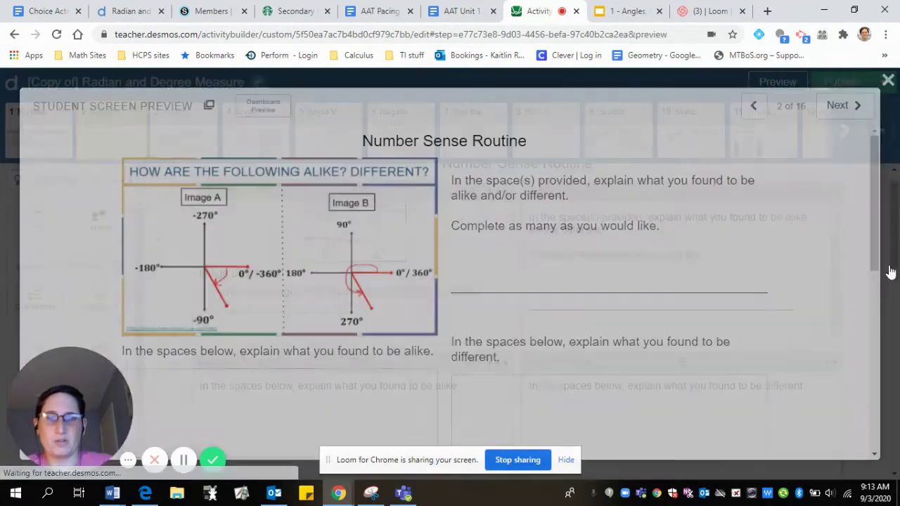
pyautogui.scroll(-2, 632, 317)
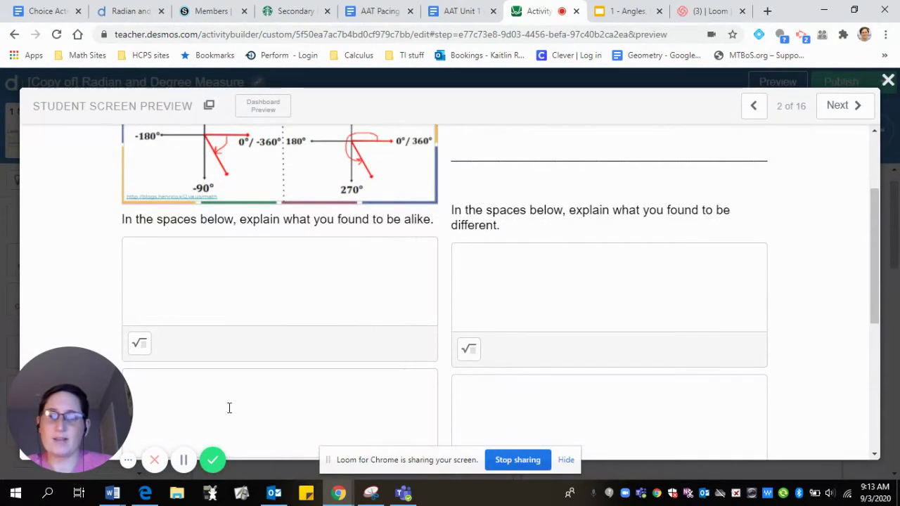
pyautogui.scroll(2, 728, 251)
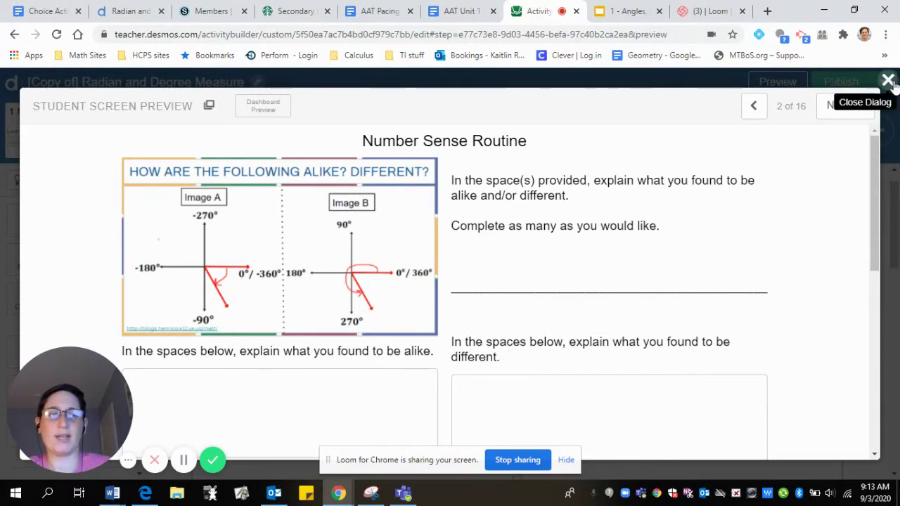
pyautogui.click(887, 80)
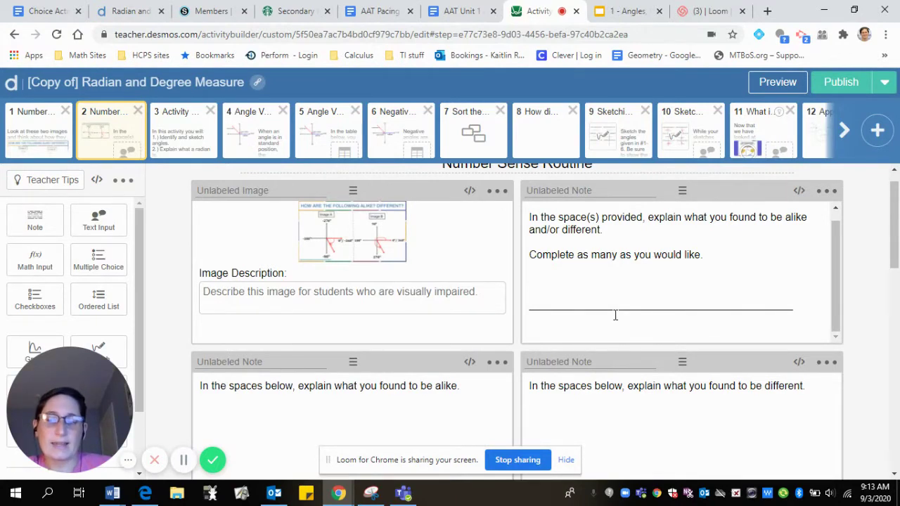
# - Add the script initialText: "These images are alike because" to the first text input below the "alike" note
pyautogui.scroll(-3, 626, 310)
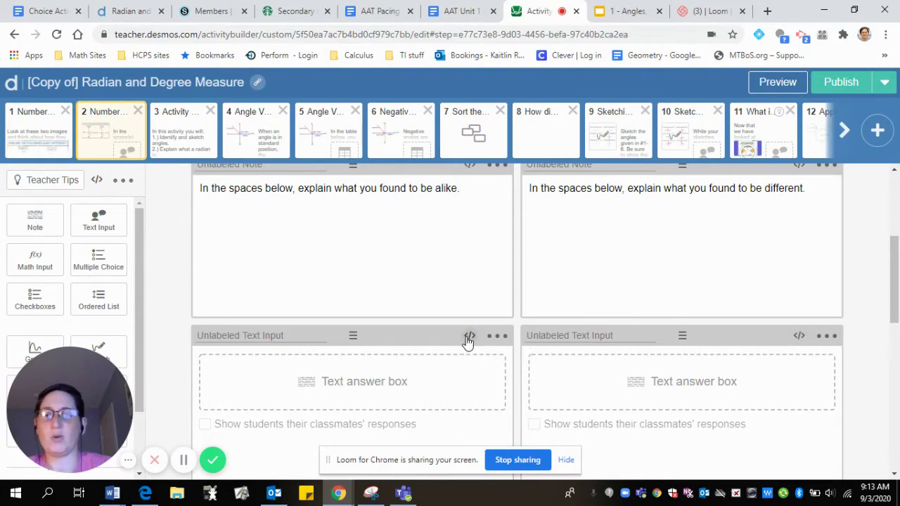
pyautogui.click(470, 337)
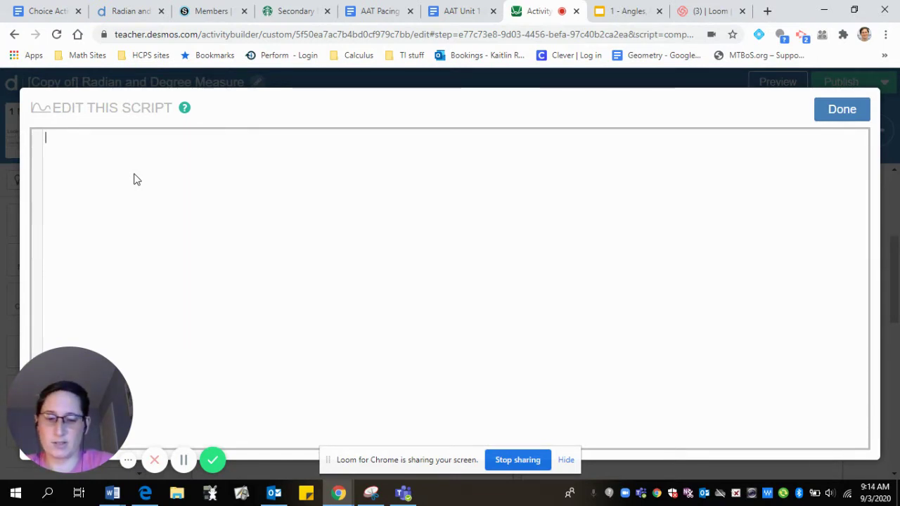
pyautogui.write('initi')
pyautogui.press('Return')
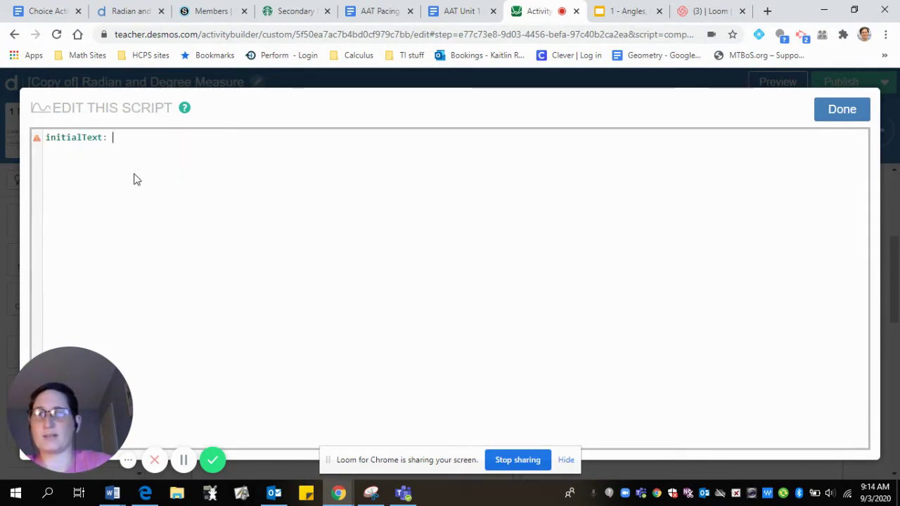
pyautogui.moveTo(106, 140)
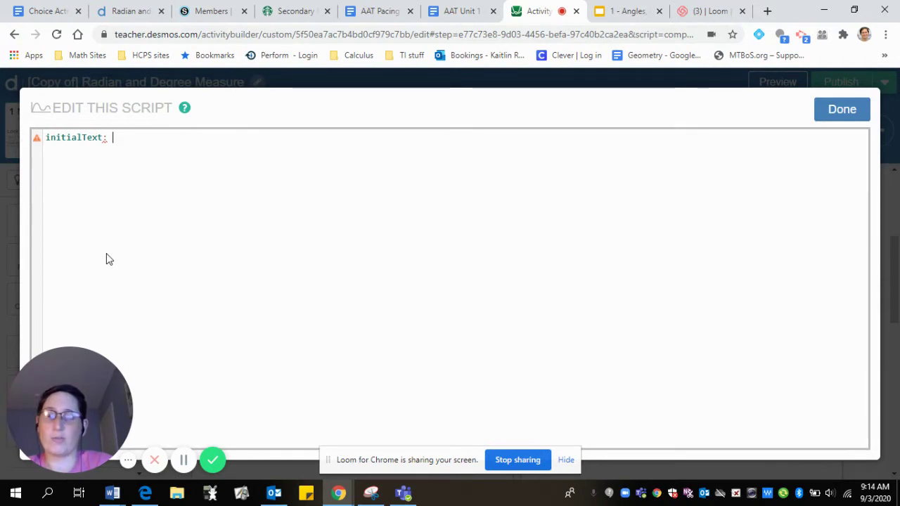
pyautogui.write('"')
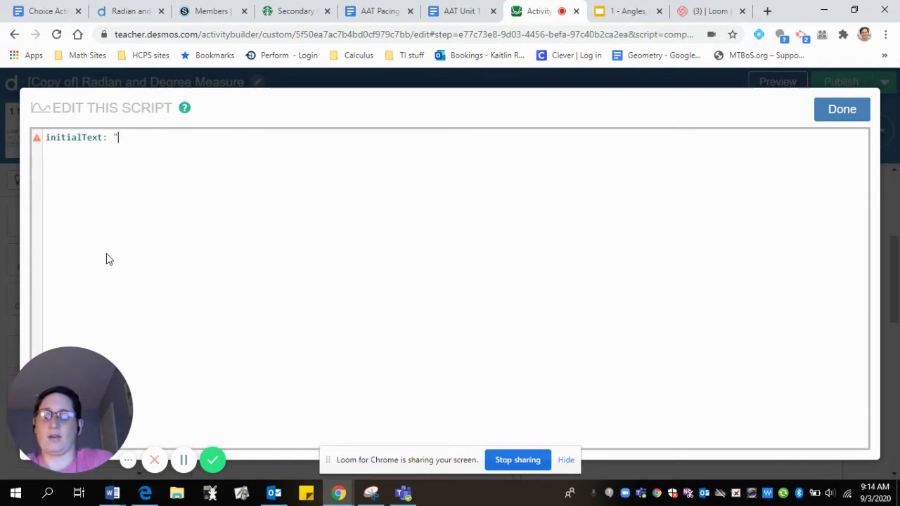
pyautogui.write('These ima')
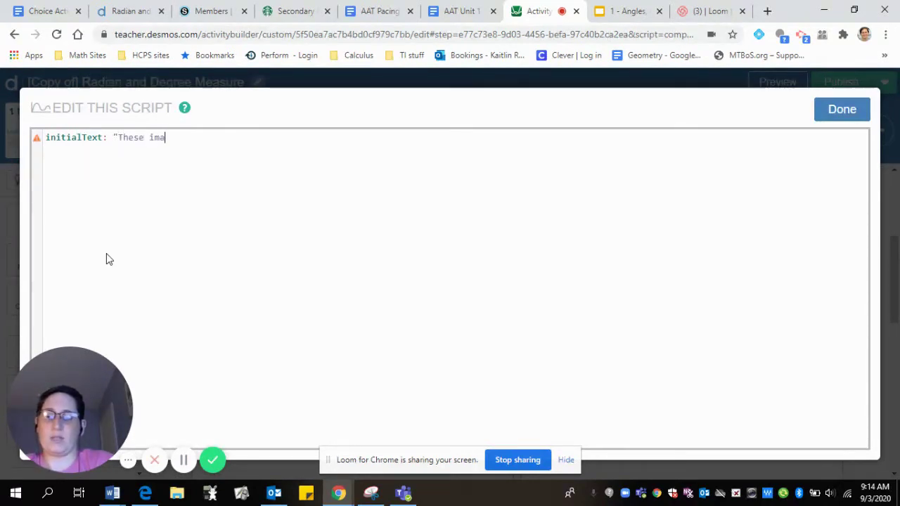
pyautogui.write('ges are alike ')
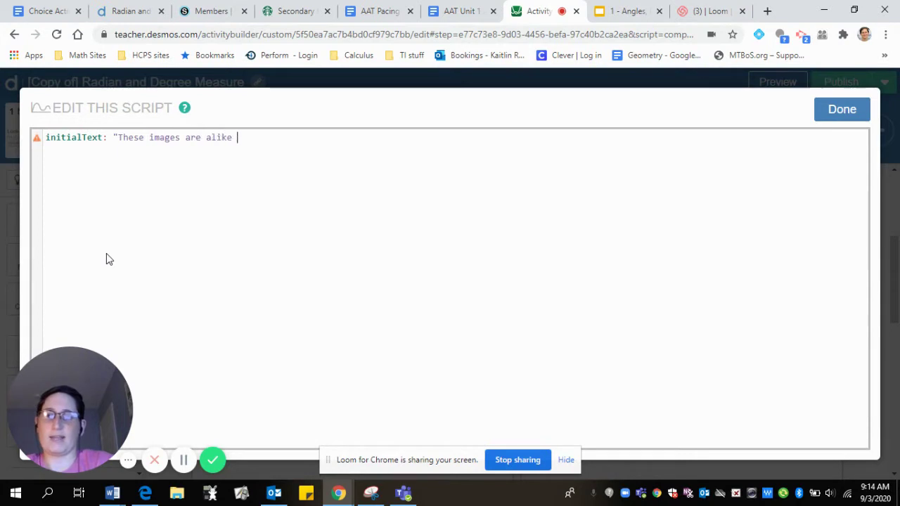
pyautogui.write('because')
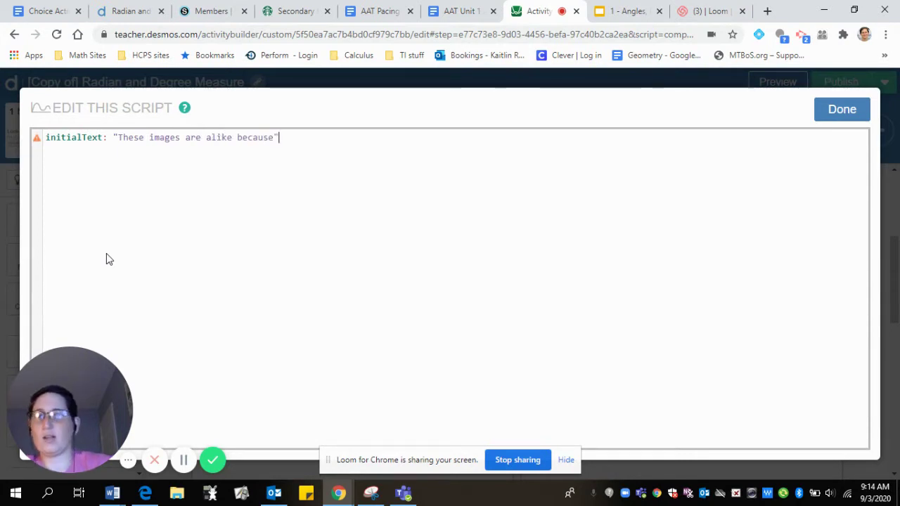
pyautogui.write('"')
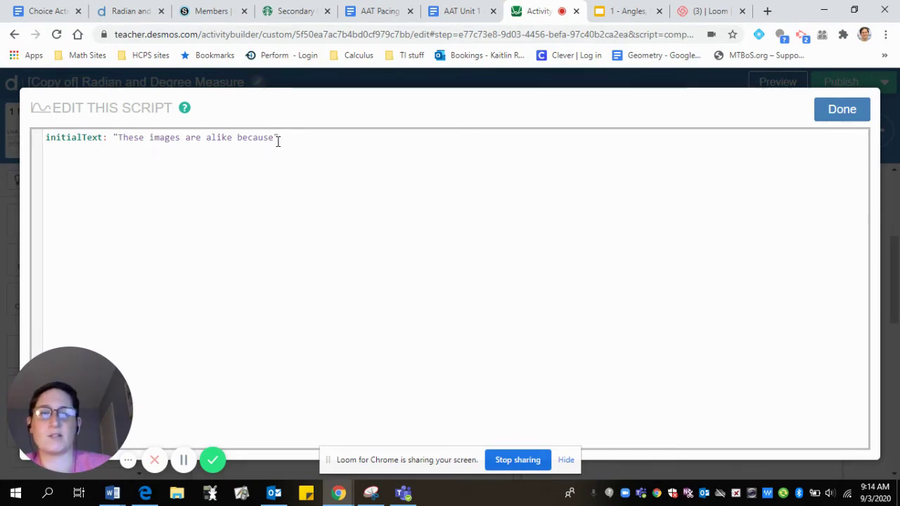
pyautogui.click(821, 107)
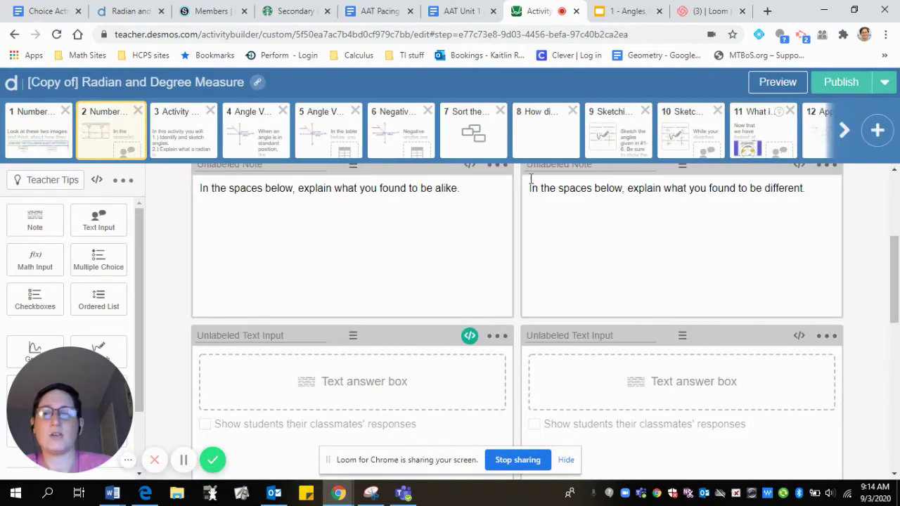
# - Preview the student screen and try adding sample text after the sentence starter in the first "alike" answer box
pyautogui.click(777, 87)
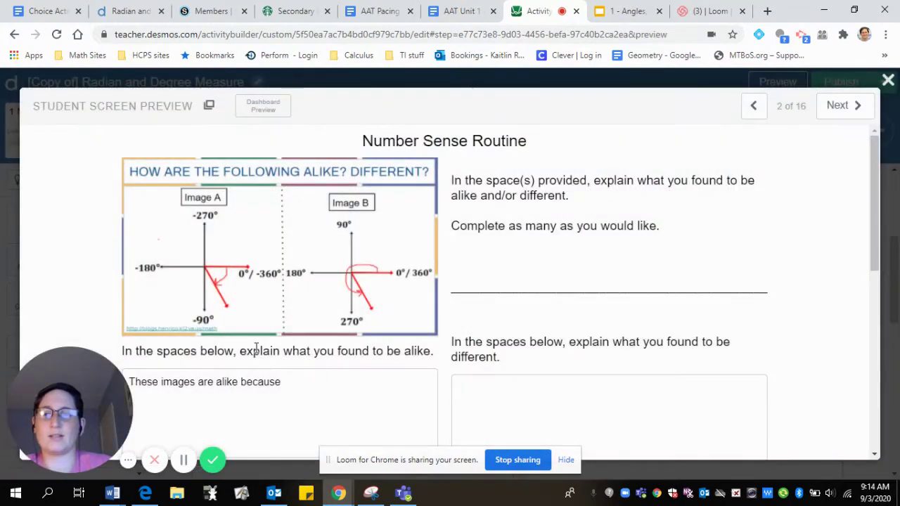
pyautogui.scroll(-2, 267, 291)
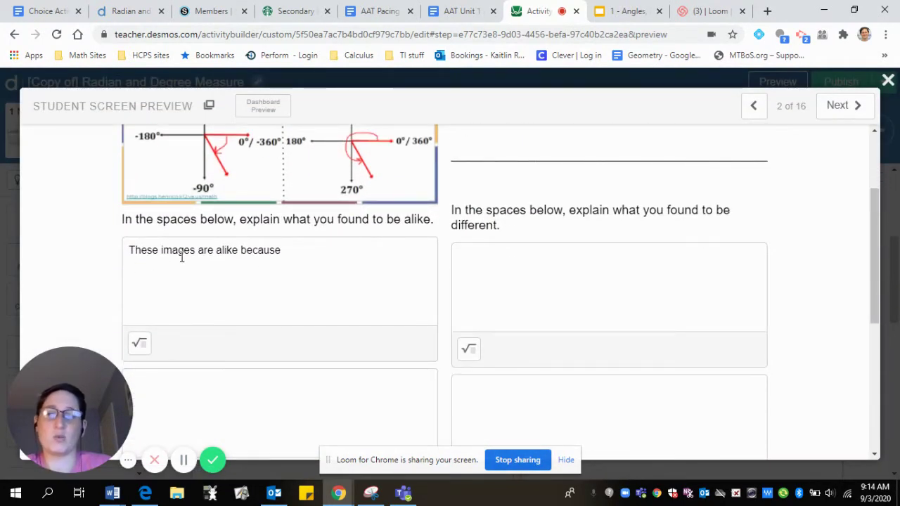
pyautogui.click(331, 250)
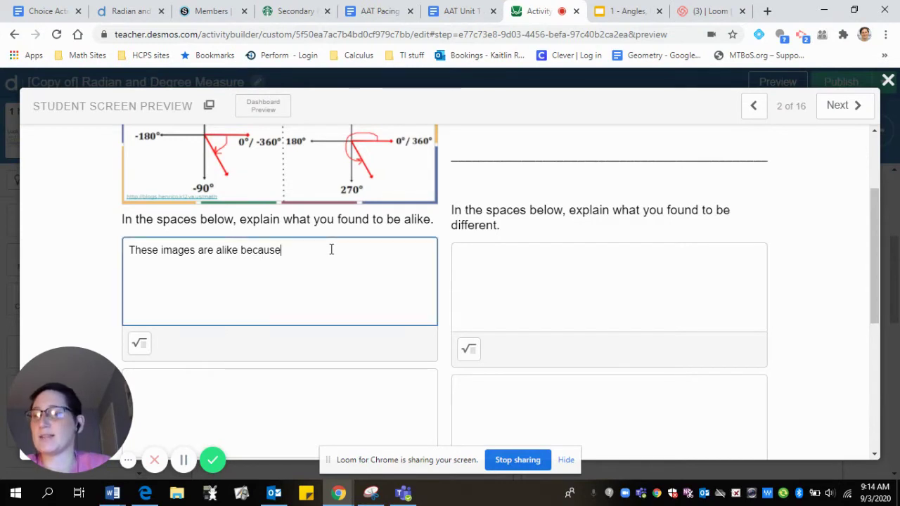
pyautogui.write('sdsjdgfsjk')
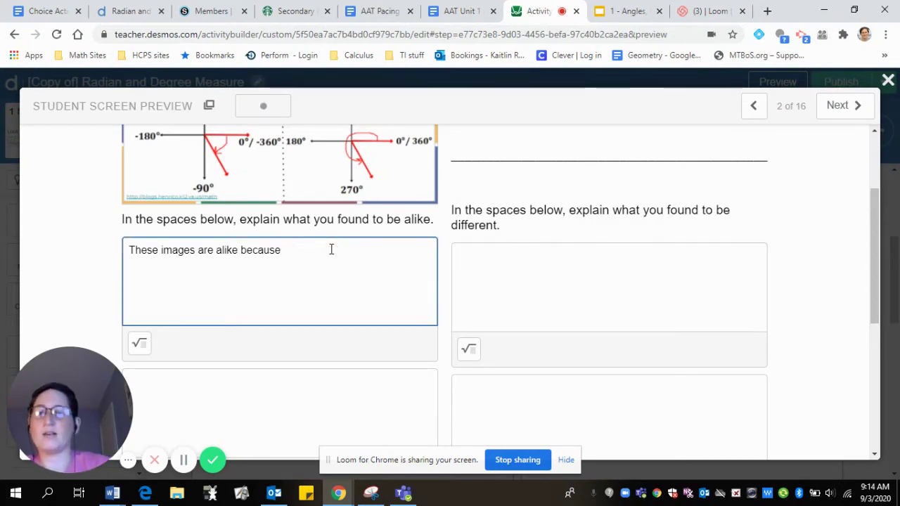
pyautogui.click(888, 79)
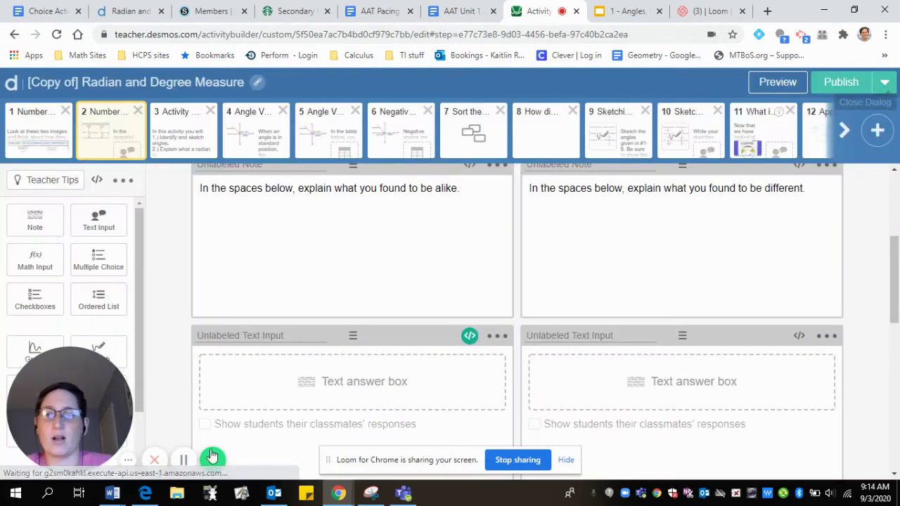
# - Copy the first text input's "These images are alike because" script into the other three text inputs of the "alike" column
pyautogui.click(469, 335)
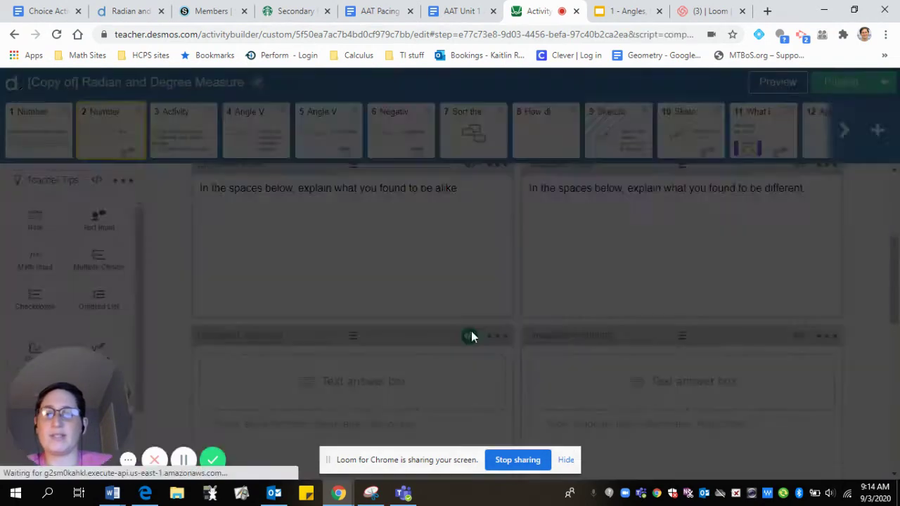
pyautogui.tripleClick(228, 138)
pyautogui.hotkey('ctrl', 'c')
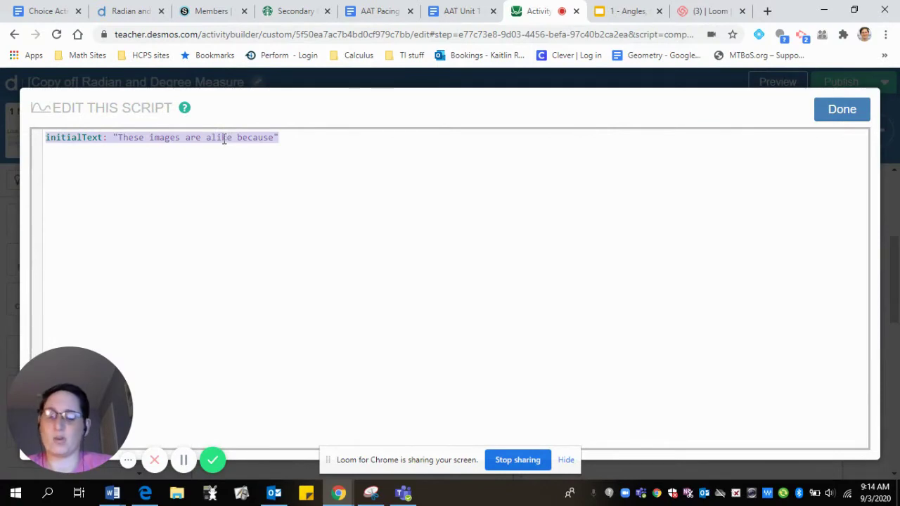
pyautogui.click(841, 111)
pyautogui.scroll(-2, 471, 351)
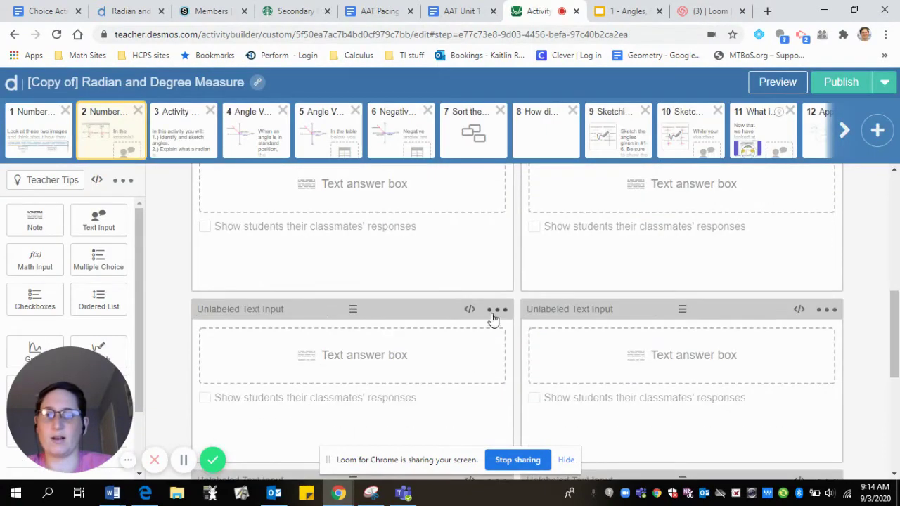
pyautogui.click(471, 313)
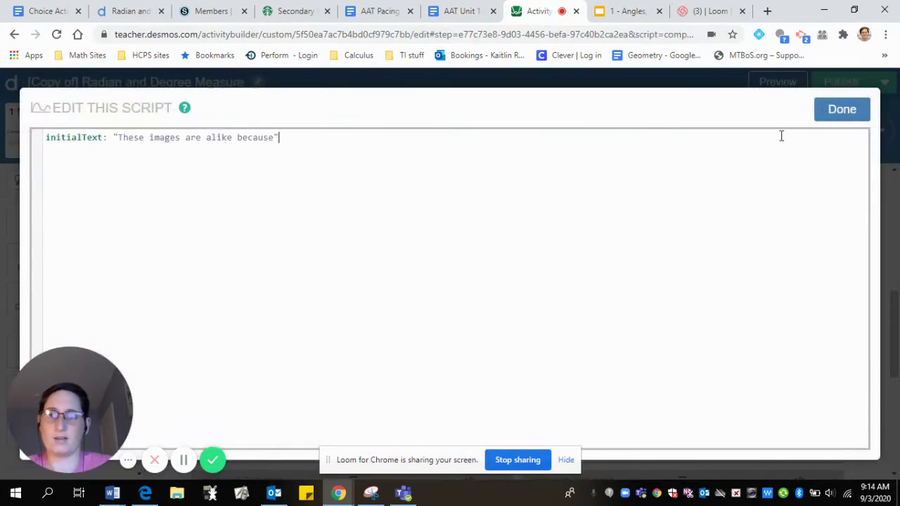
pyautogui.click(843, 109)
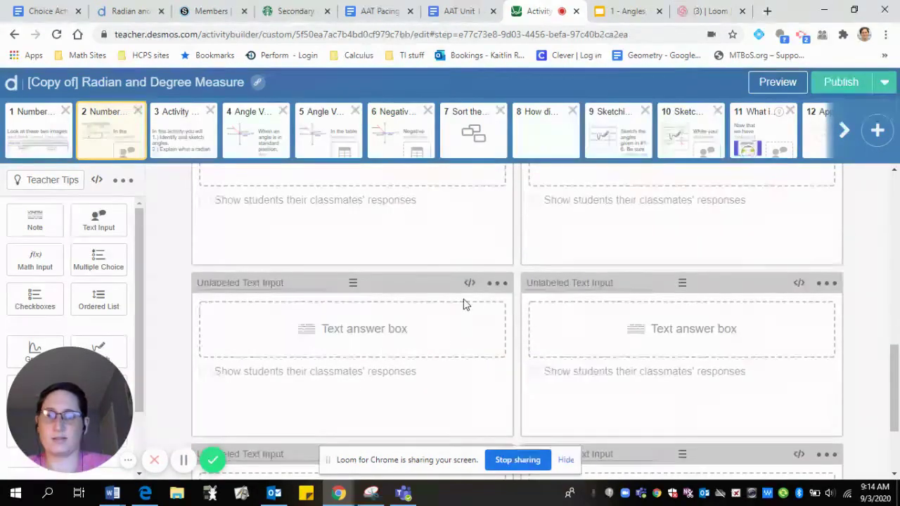
pyautogui.click(471, 285)
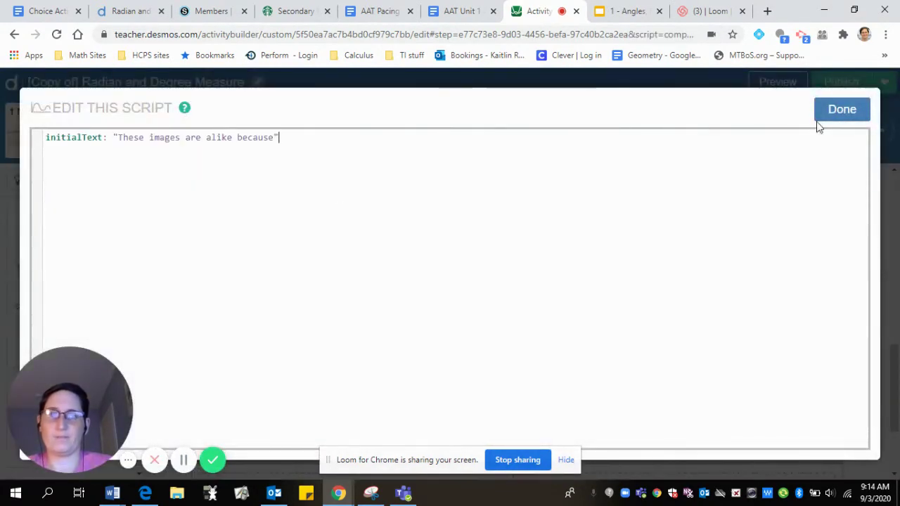
pyautogui.click(838, 111)
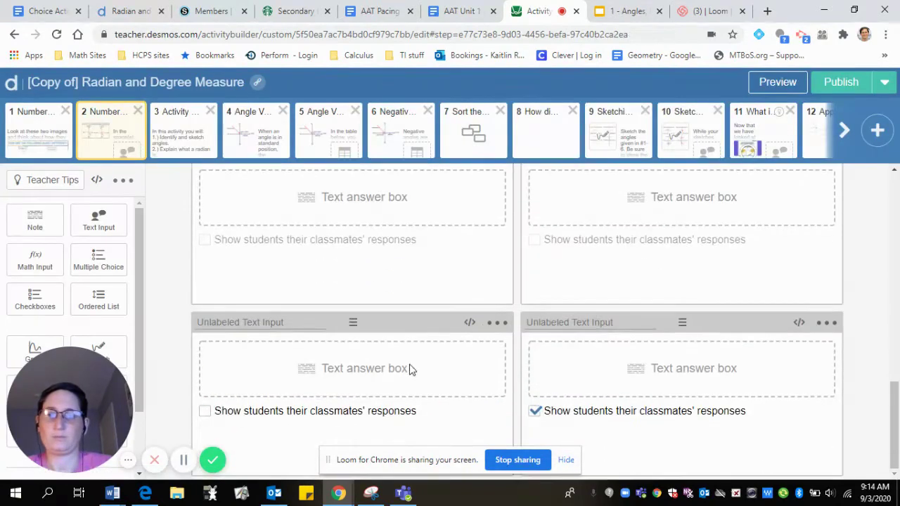
pyautogui.click(471, 323)
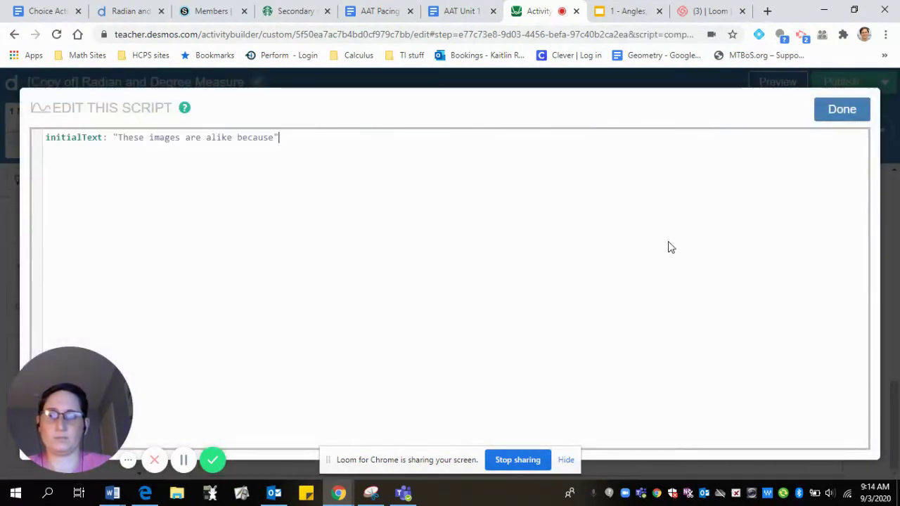
pyautogui.click(841, 113)
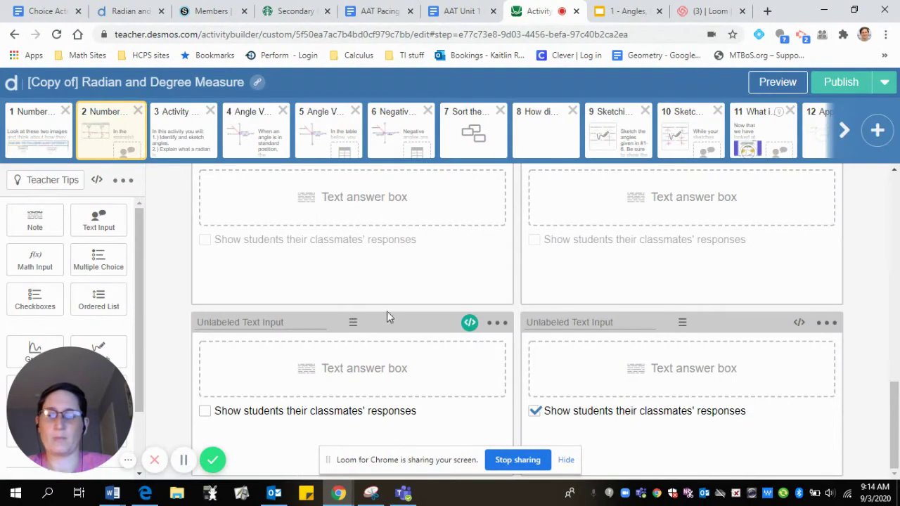
# - Try to apply the copied initialText script to the "different" prompt note
pyautogui.scroll(5, 801, 253)
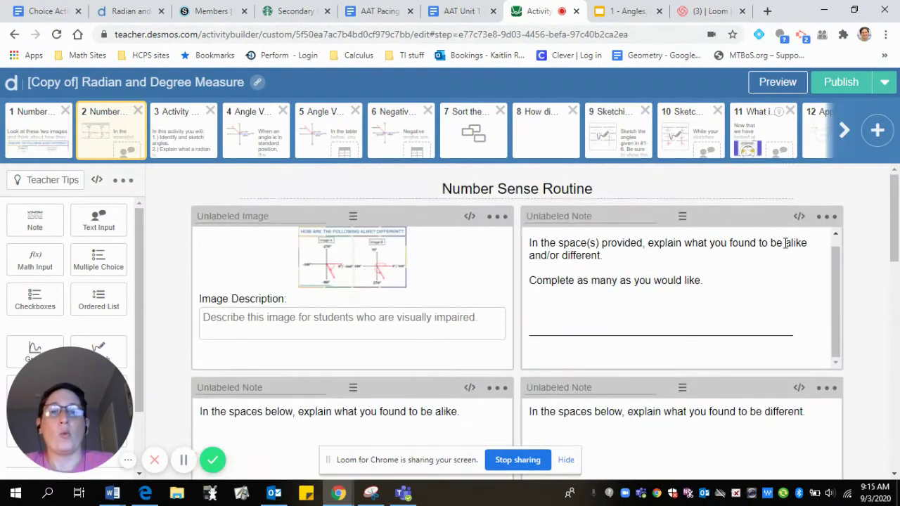
pyautogui.scroll(-1, 780, 273)
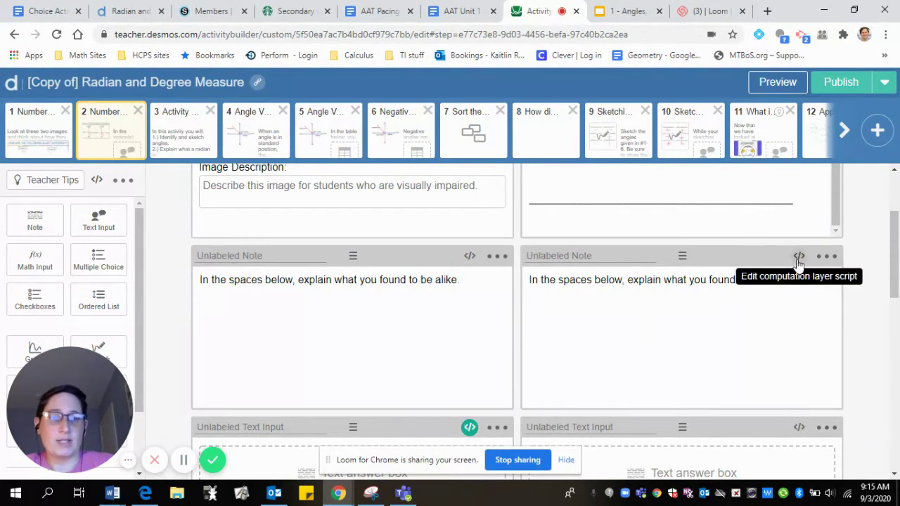
pyautogui.click(798, 260)
pyautogui.hotkey('ctrl', 'v')
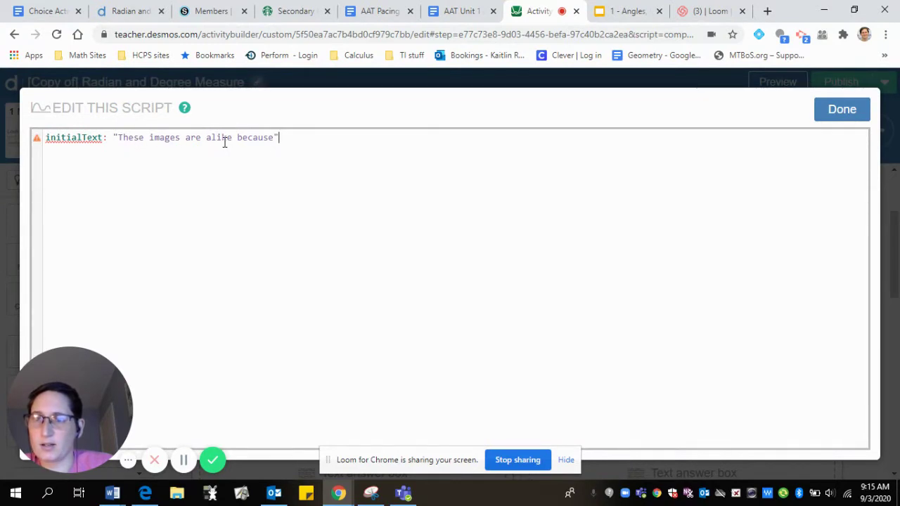
pyautogui.click(840, 110)
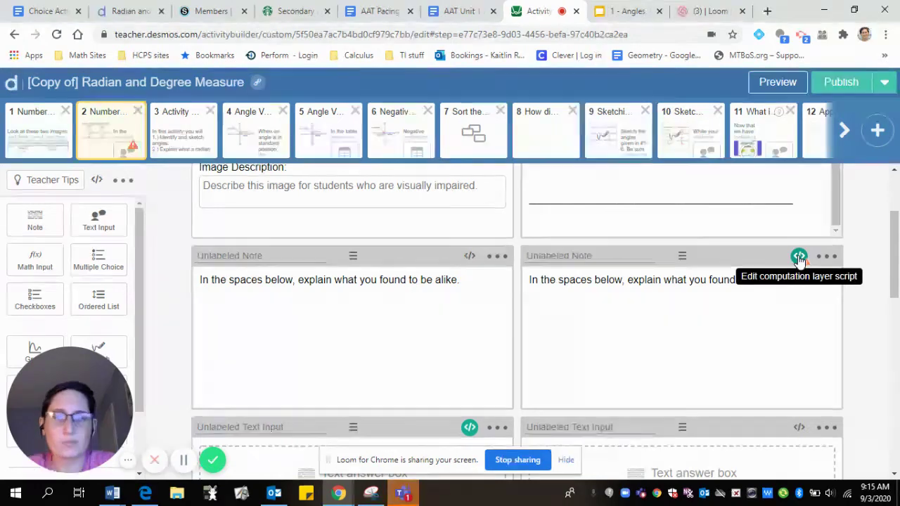
# - Copy the misplaced initialText script and clear it from the "different" prompt note
pyautogui.click(800, 257)
pyautogui.click(235, 137)
pyautogui.hotkey('ctrl', 'a')
pyautogui.hotkey('ctrl', 'c')
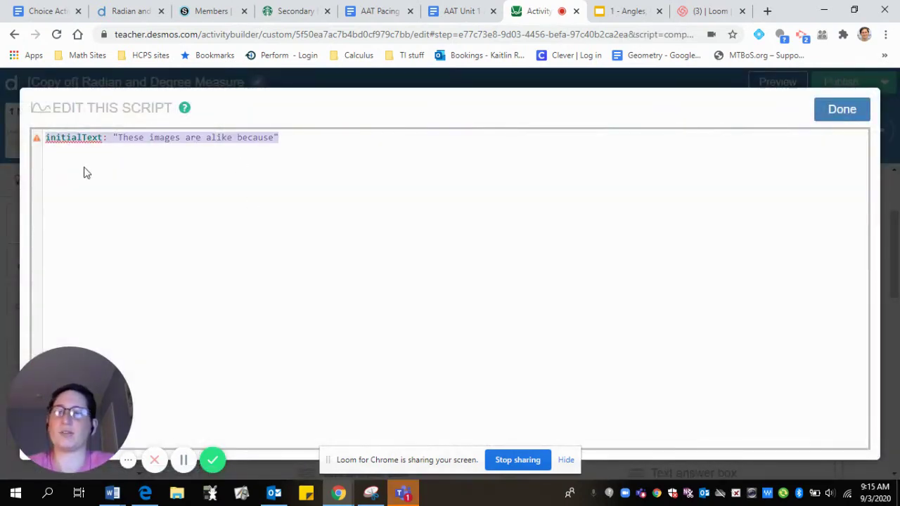
pyautogui.press('BackSpace')
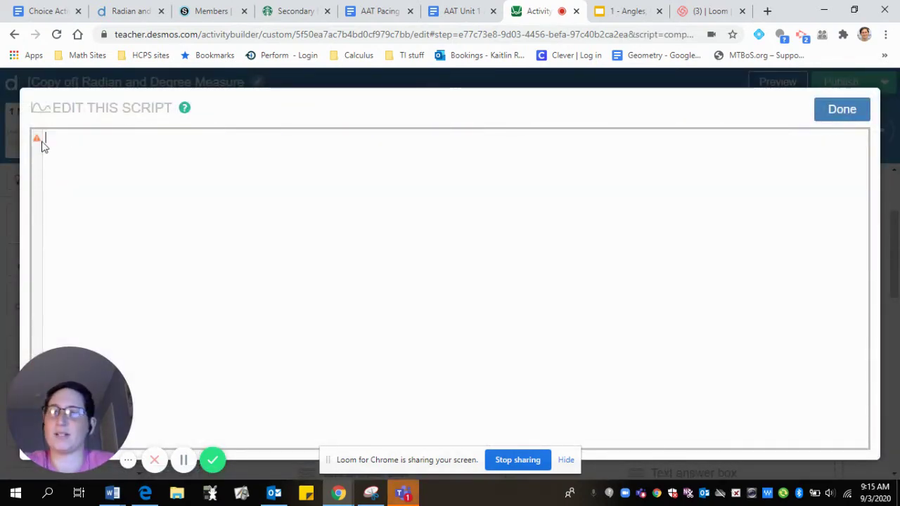
pyautogui.click(841, 110)
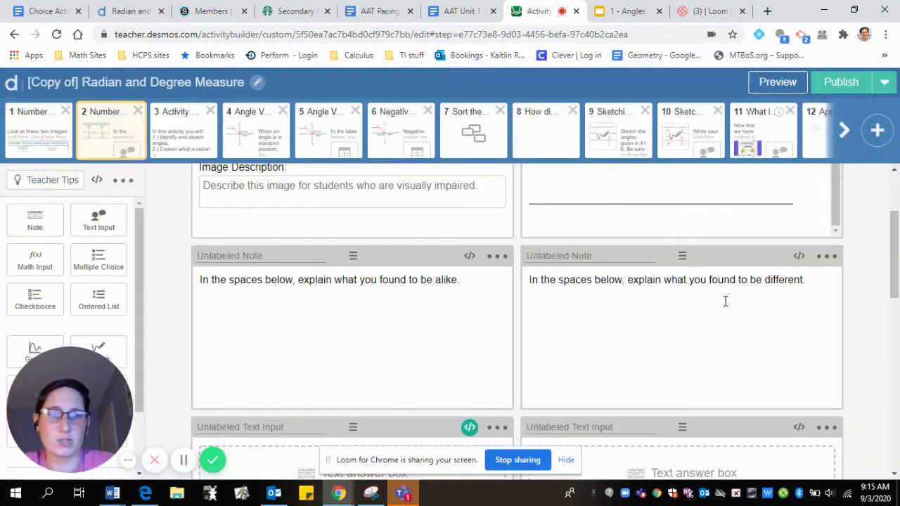
# - Script the first text input of the "different" column with initialText: "These images are different because" and copy the script
pyautogui.scroll(-2, 729, 303)
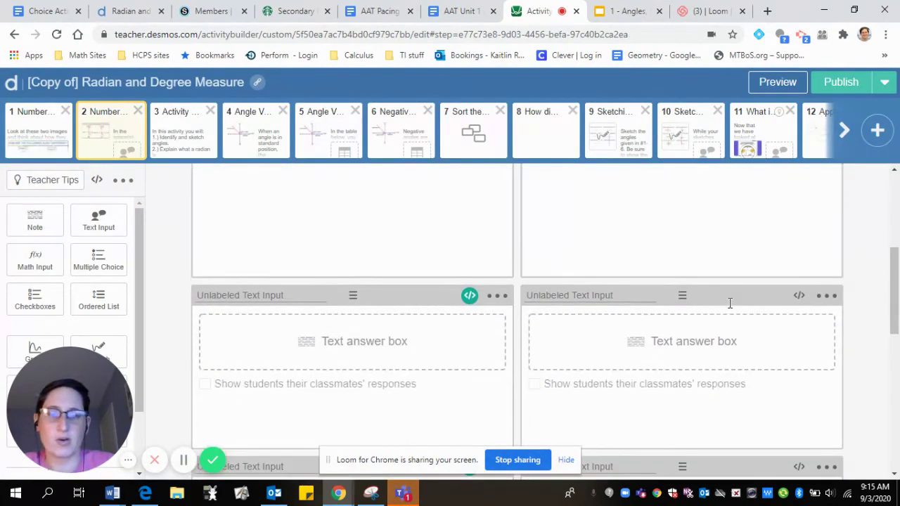
pyautogui.click(798, 296)
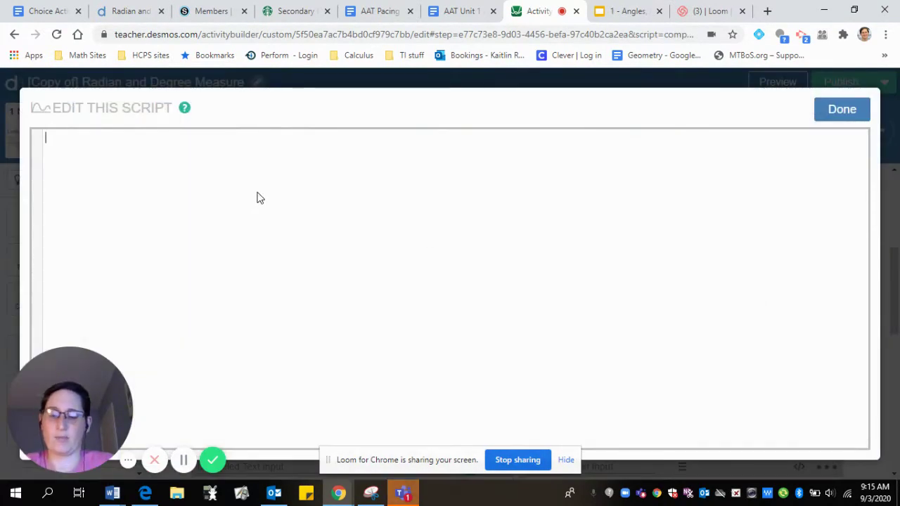
pyautogui.hotkey('ctrl', 'v')
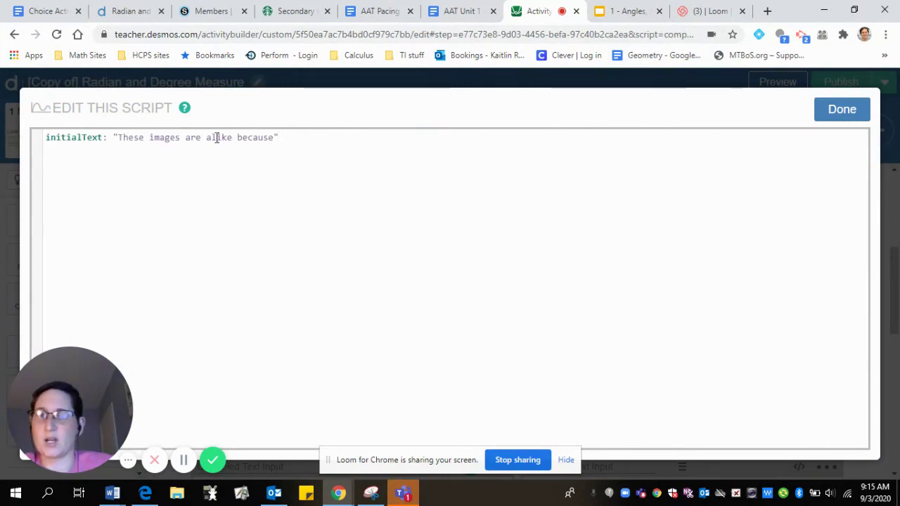
pyautogui.doubleClick(216, 137)
pyautogui.write('diff')
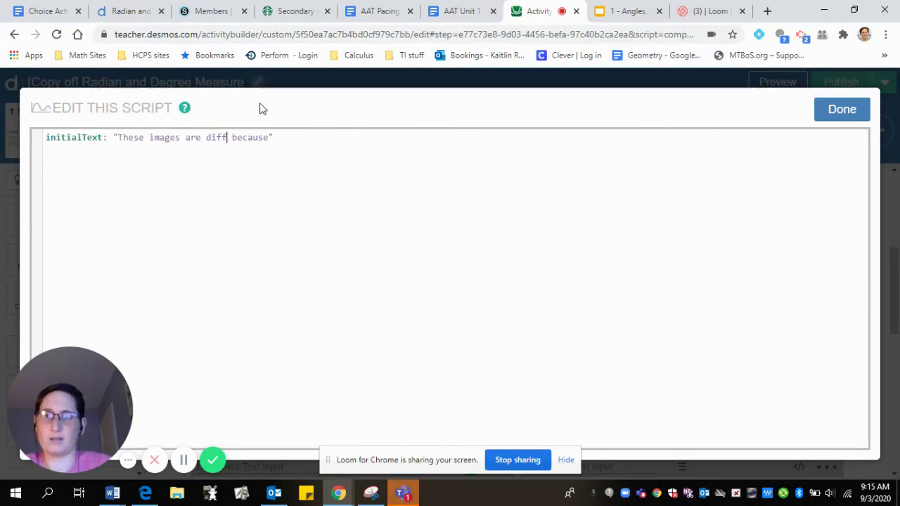
pyautogui.write('erent')
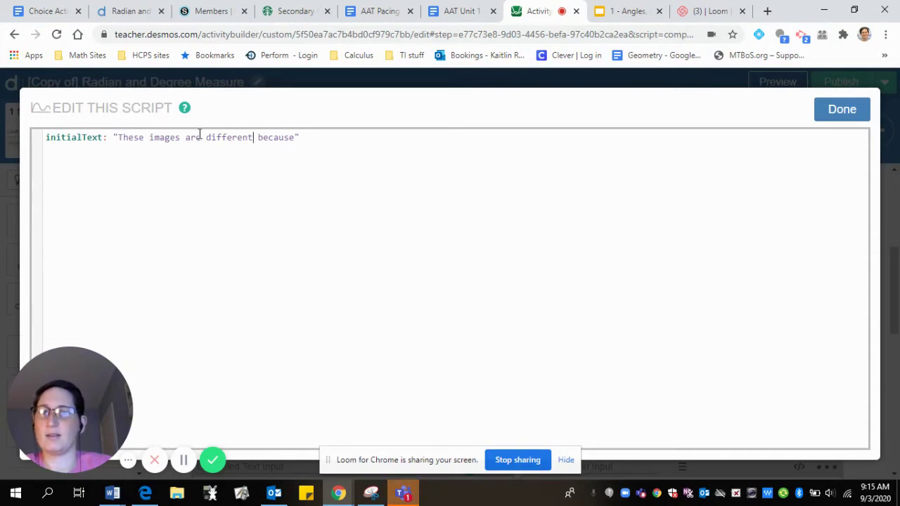
pyautogui.hotkey('ctrl', 'a')
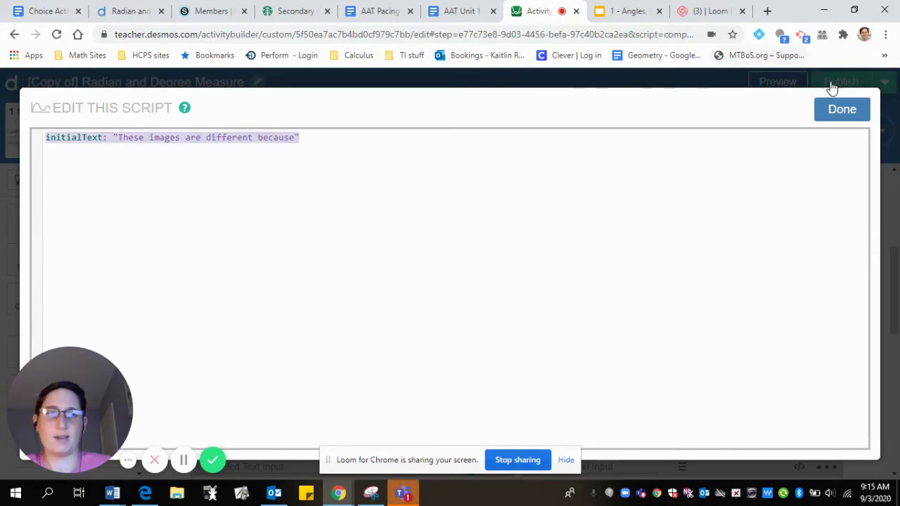
pyautogui.click(831, 113)
# - Apply the copied "These images are different because" script to the other three text inputs of the "different" column
pyautogui.scroll(-2, 787, 388)
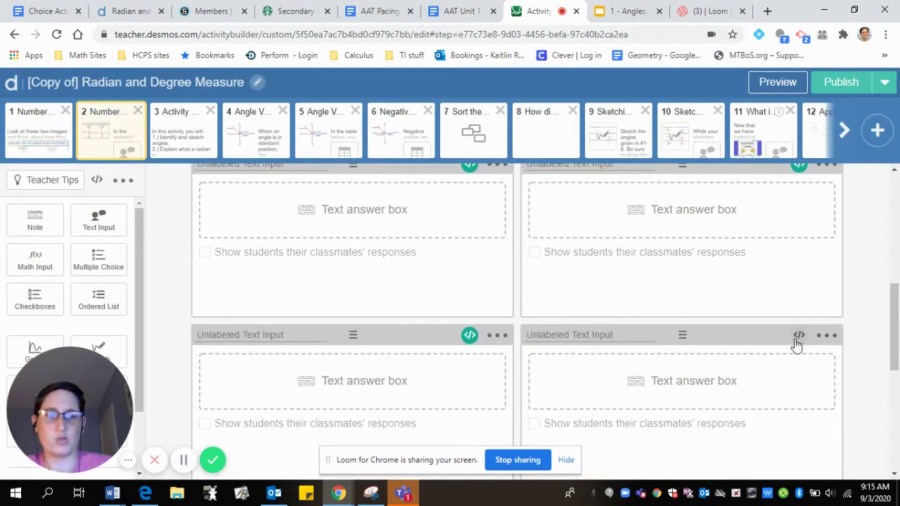
pyautogui.click(797, 335)
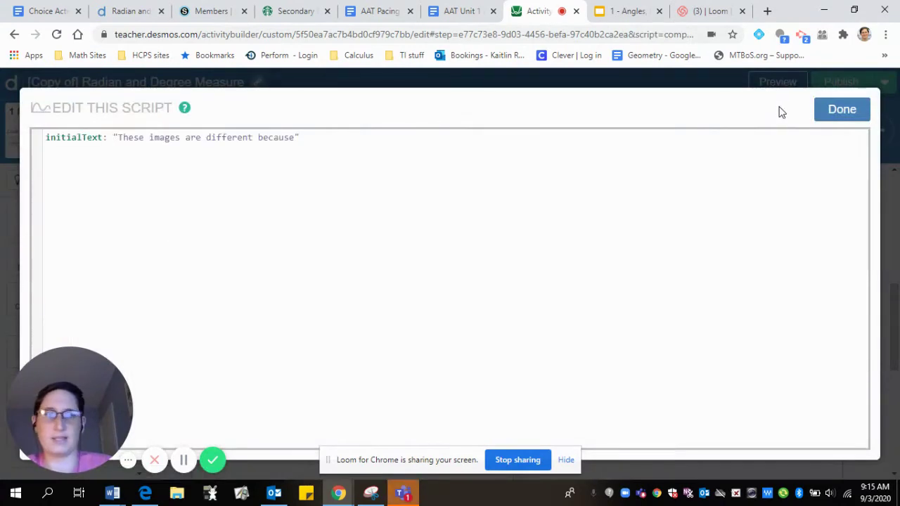
pyautogui.click(836, 117)
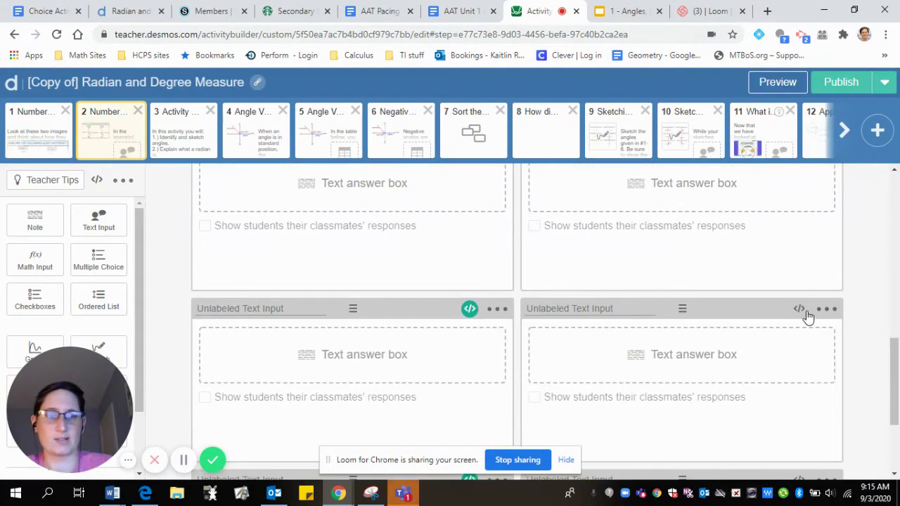
pyautogui.click(799, 311)
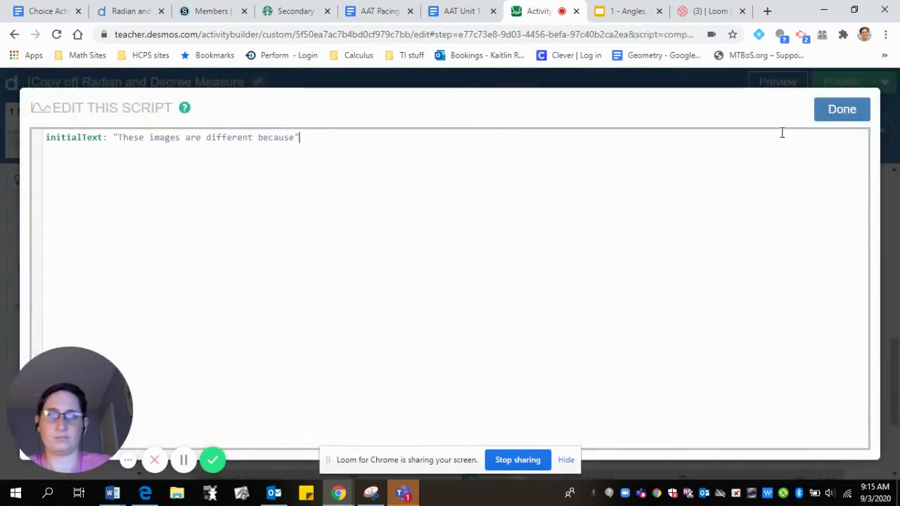
pyautogui.click(840, 111)
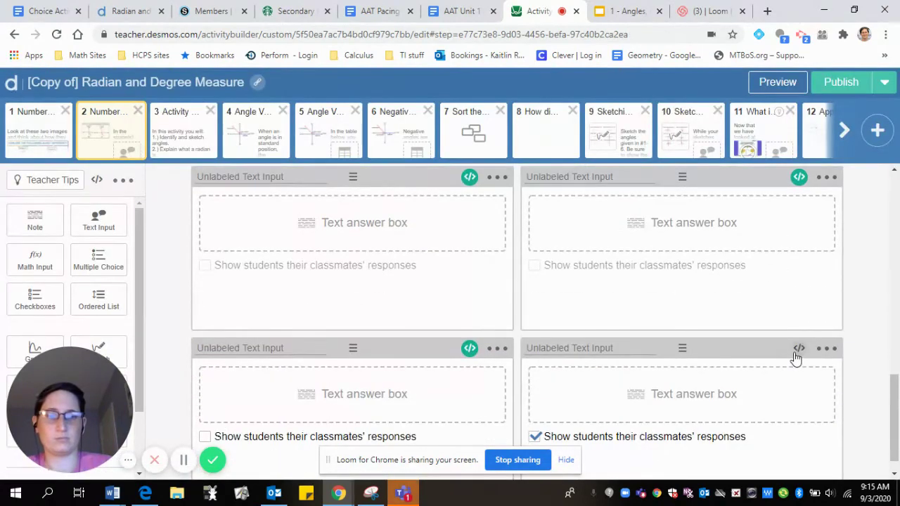
pyautogui.click(798, 349)
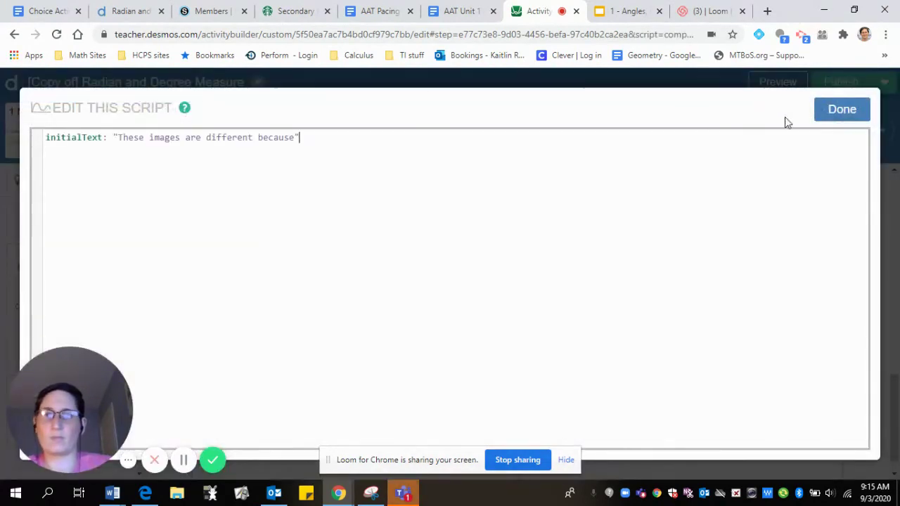
pyautogui.click(827, 112)
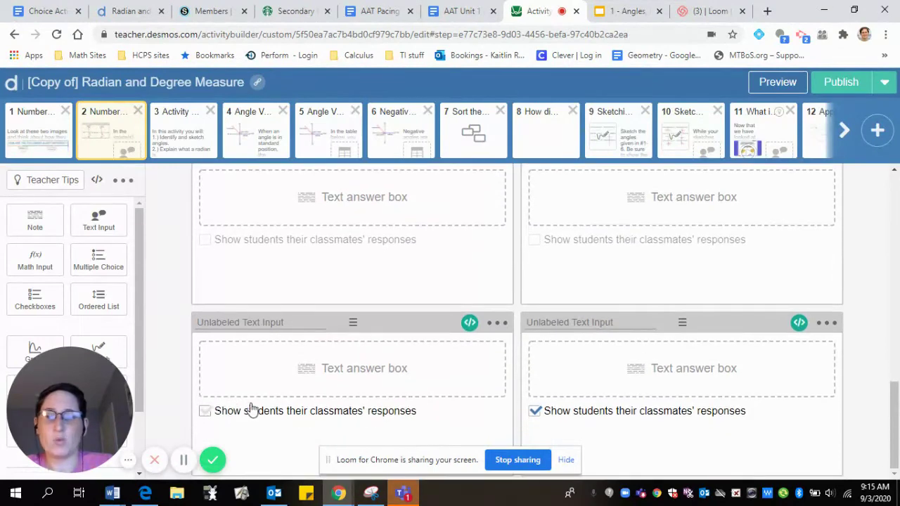
# - Turn off showing classmates' responses on the last pair of text inputs and review the "alike" initialText script
pyautogui.click(204, 411)
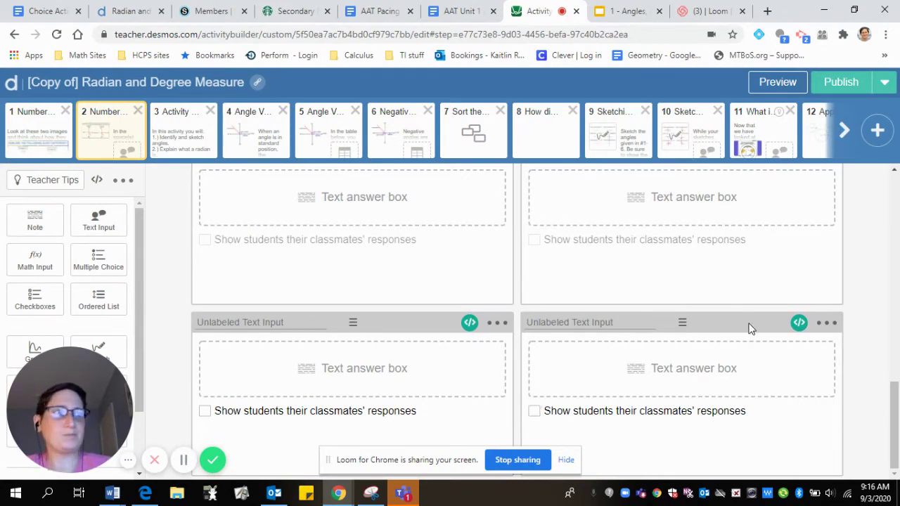
pyautogui.scroll(10, 725, 299)
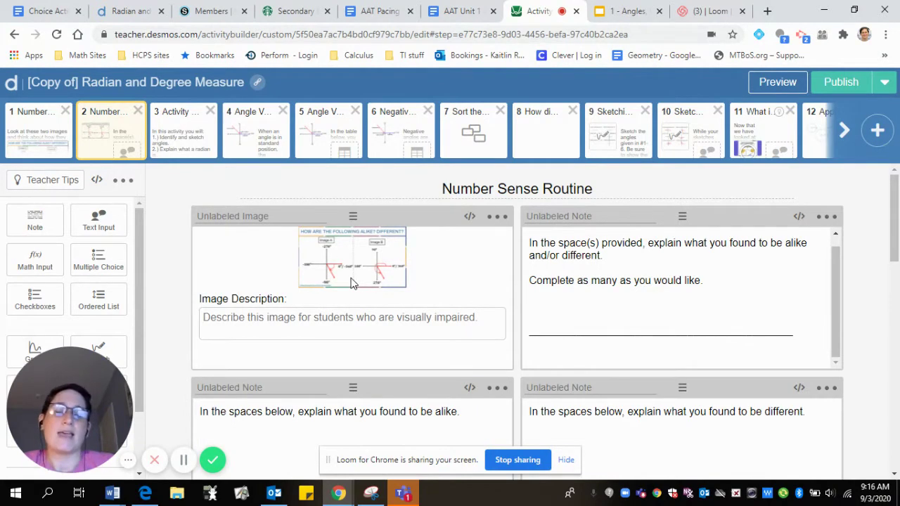
pyautogui.scroll(-3, 392, 336)
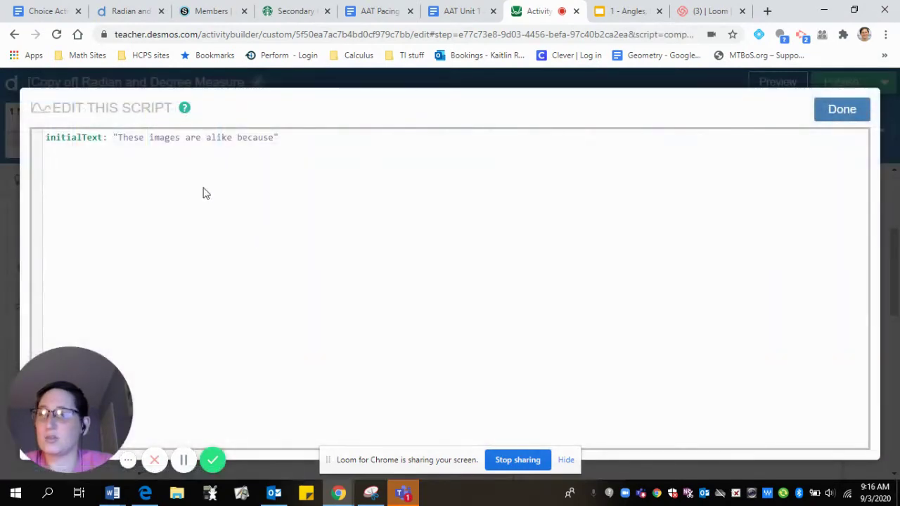
pyautogui.click(851, 115)
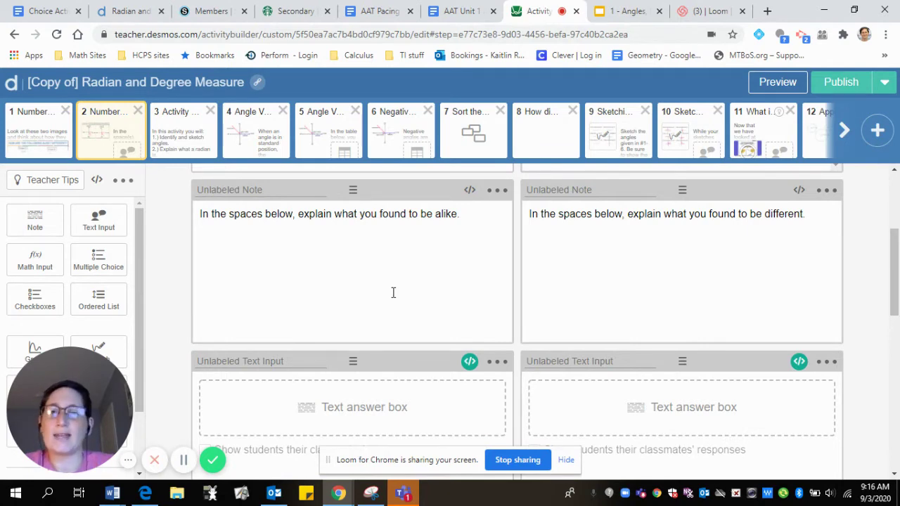
# - Look over the second Angle Vocabulary screen and replace "x-axis and y-axis" with "axes" in the Negative Angles note
pyautogui.click(328, 144)
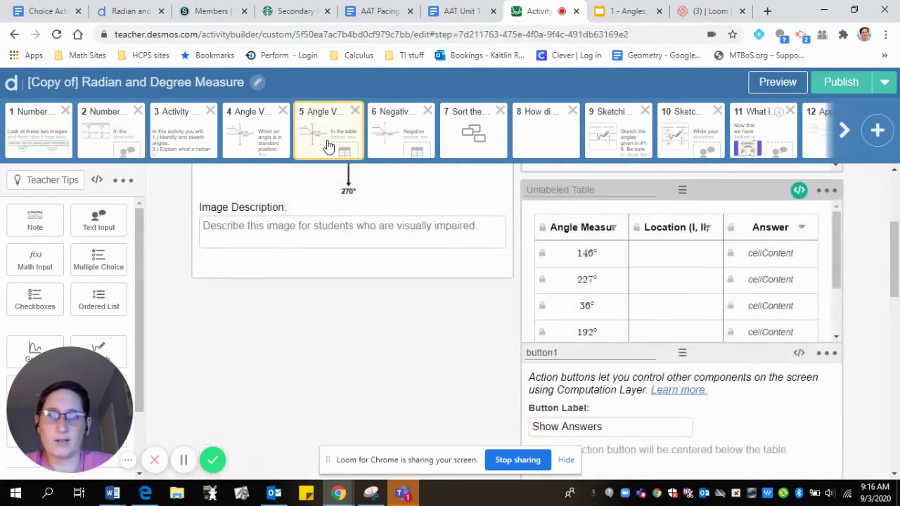
pyautogui.scroll(3, 473, 281)
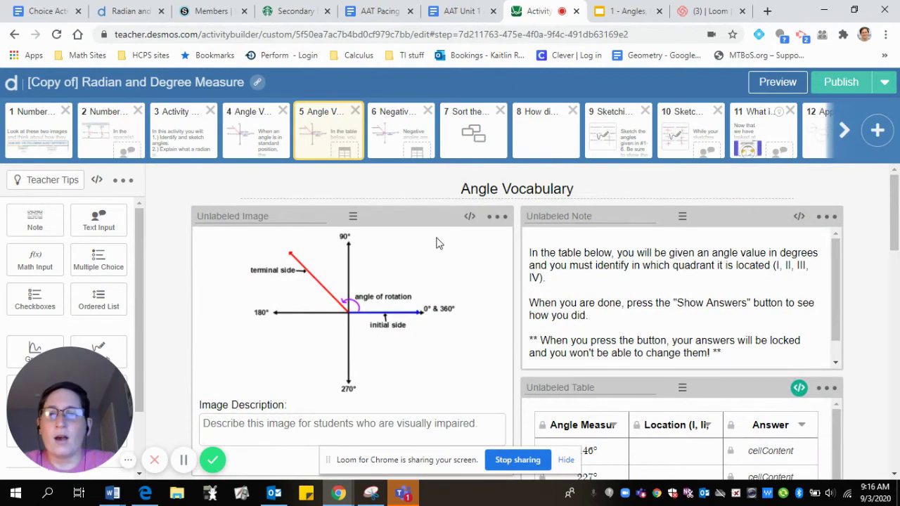
pyautogui.click(383, 145)
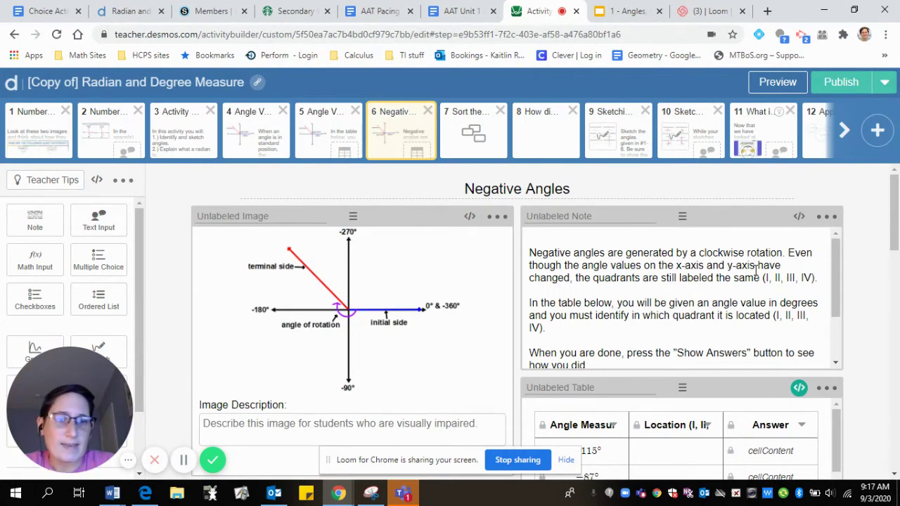
pyautogui.moveTo(756, 270); pyautogui.dragTo(679, 267)
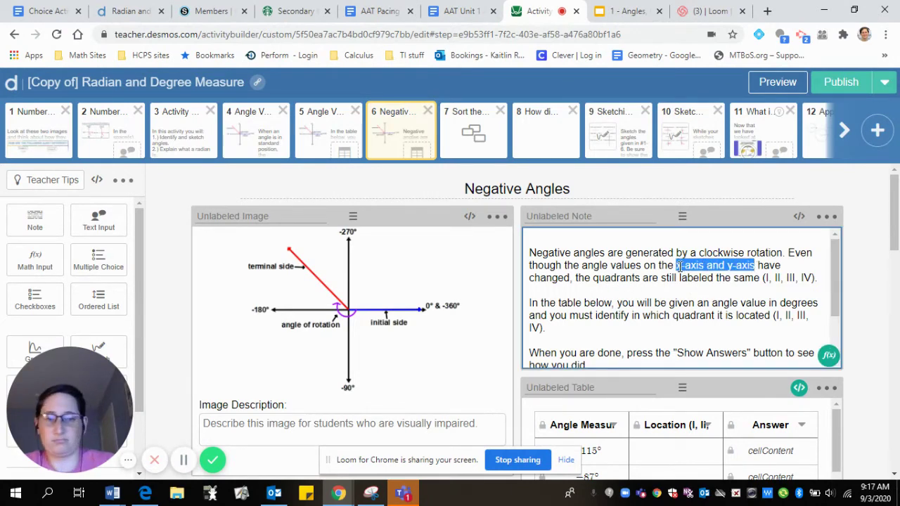
pyautogui.write('axes')
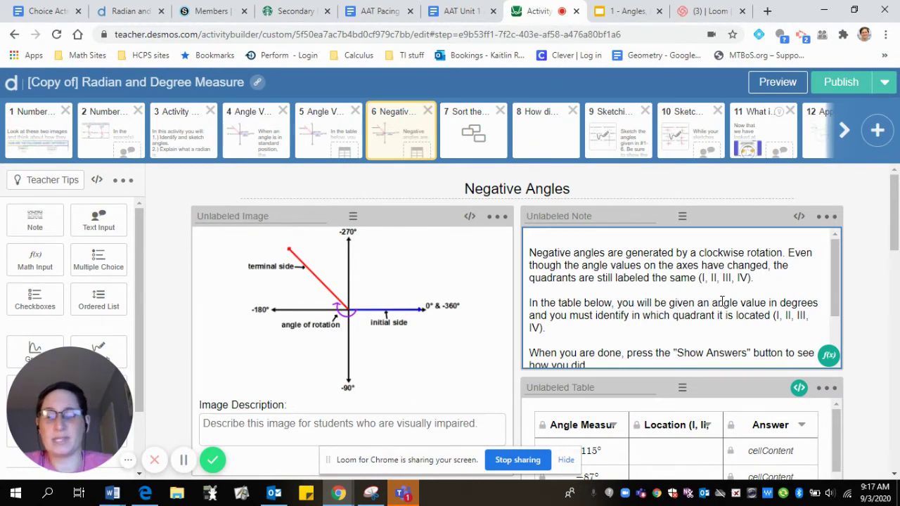
# - Preview the Negative Angles student screen and test the Show Answers button on its angle table
pyautogui.scroll(-2, 722, 299)
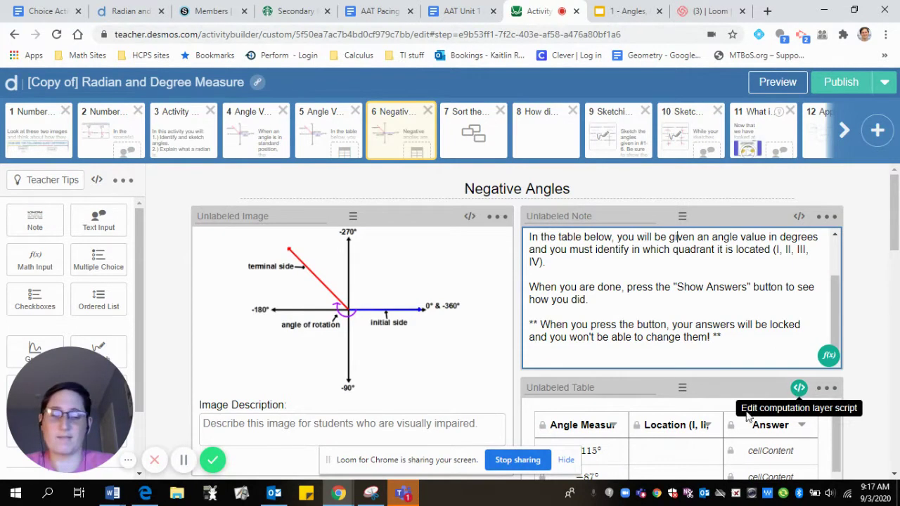
pyautogui.scroll(-1, 625, 443)
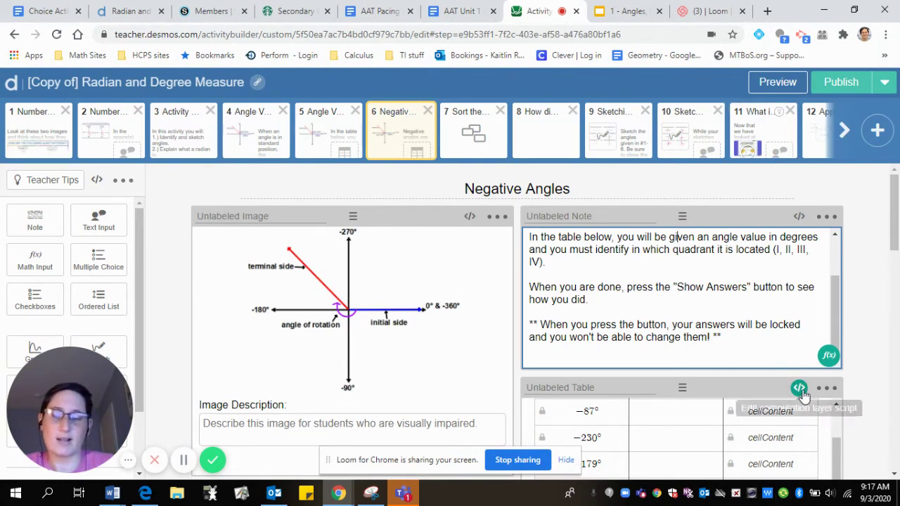
pyautogui.click(777, 84)
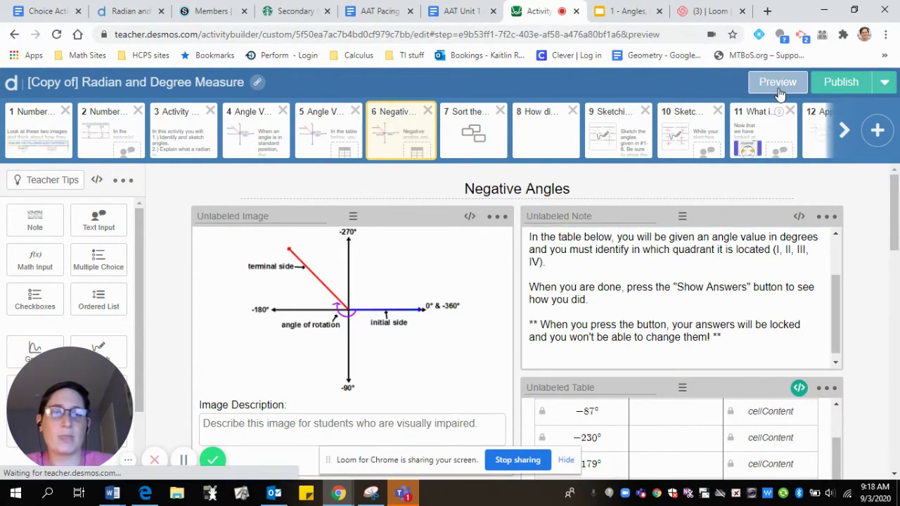
pyautogui.scroll(-5, 703, 313)
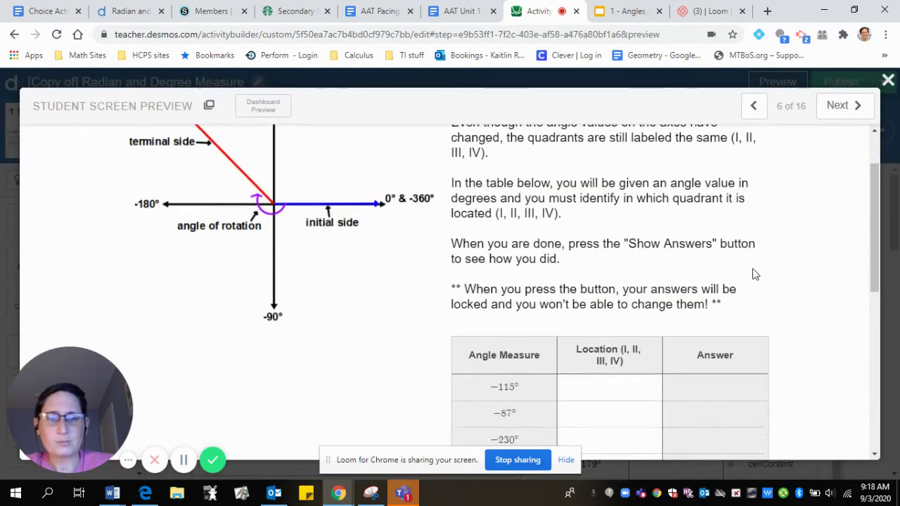
pyautogui.scroll(1, 681, 211)
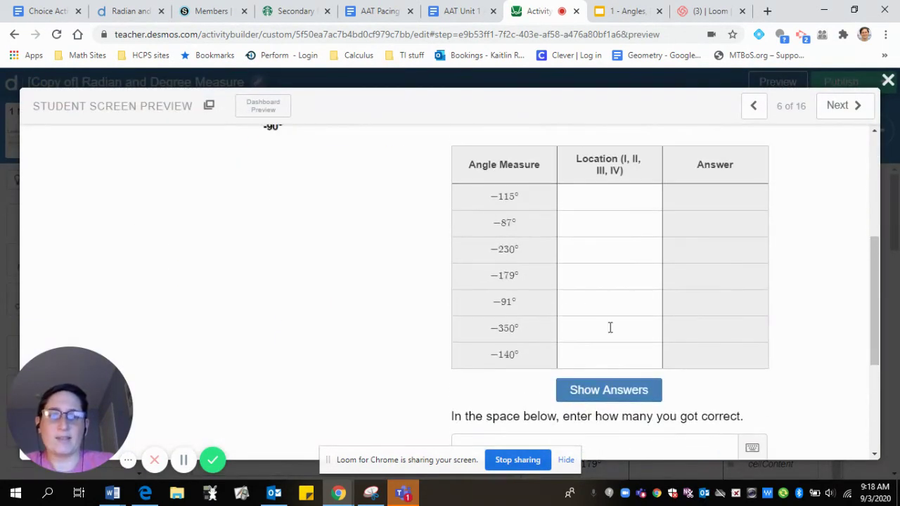
pyautogui.click(609, 388)
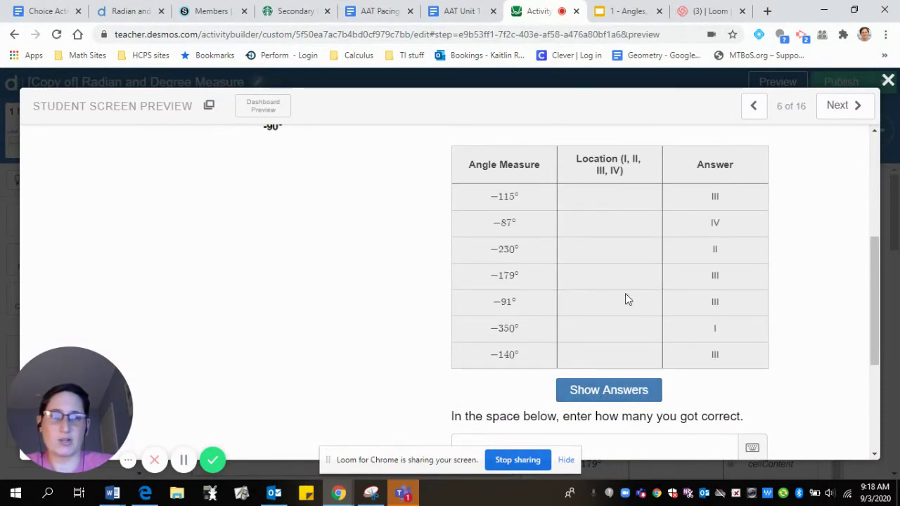
pyautogui.click(887, 81)
# - Add a row with the angle measure -170 below -140° in the Negative Angles table
pyautogui.scroll(-5, 695, 407)
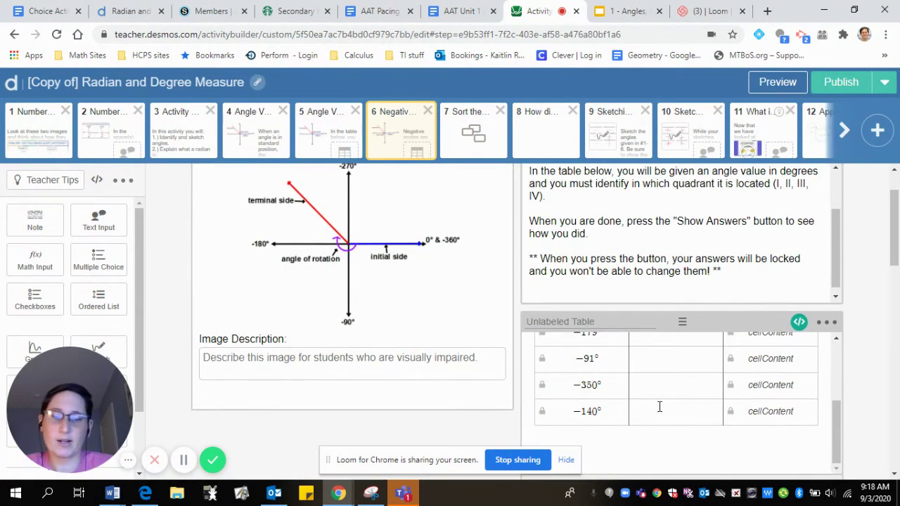
pyautogui.click(610, 414)
pyautogui.press('Return')
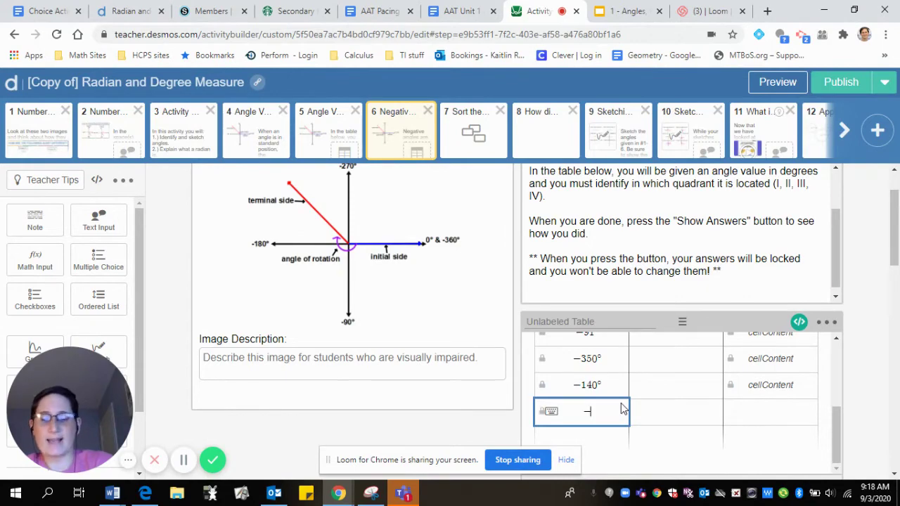
pyautogui.write('-170')
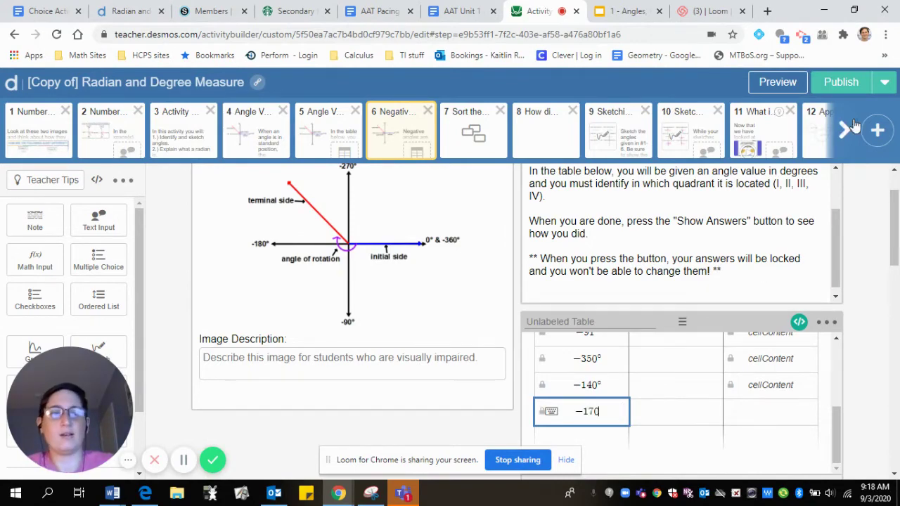
# - Preview the student screen again and reveal the answers to check how the added -170 row behaves
pyautogui.click(778, 82)
pyautogui.scroll(-4, 707, 291)
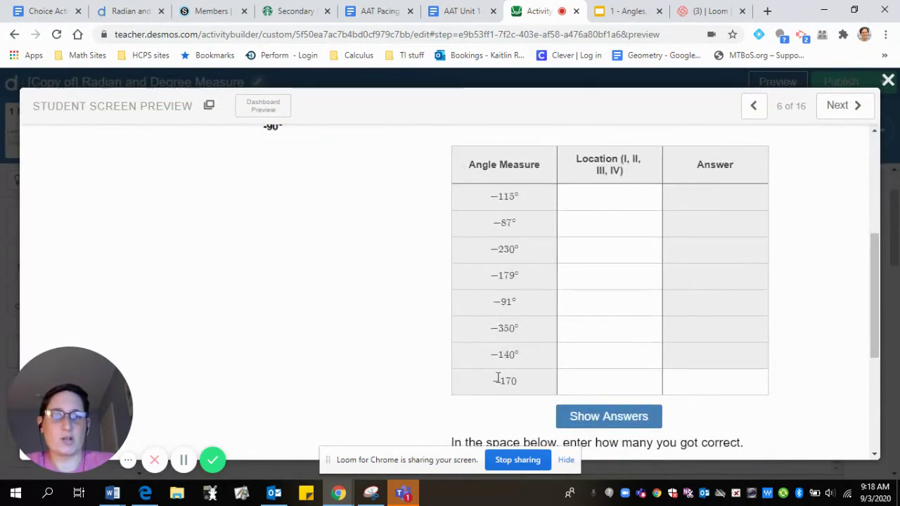
pyautogui.click(586, 416)
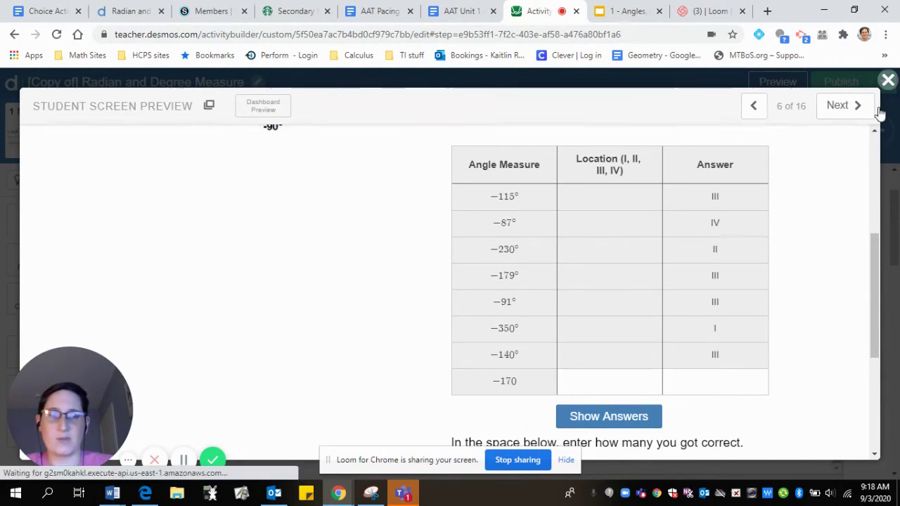
pyautogui.click(888, 80)
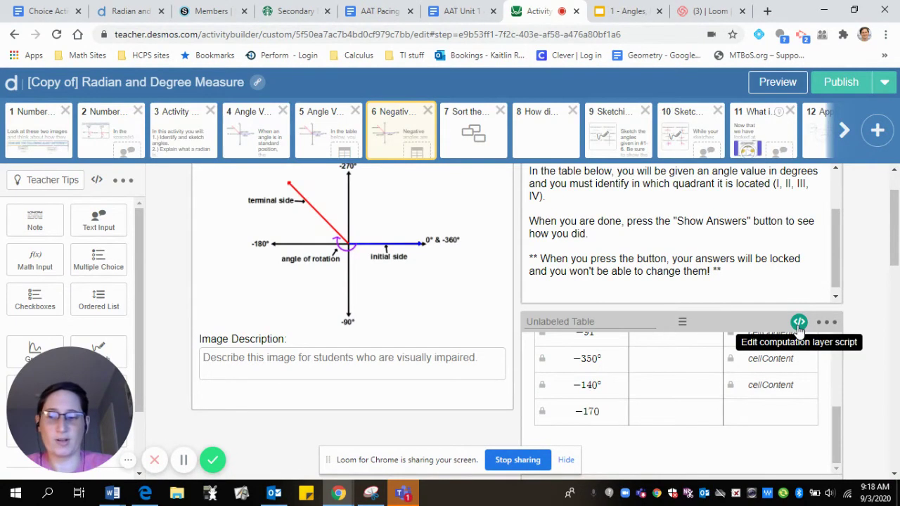
# - Remove the -170 row from the Negative Angles table
pyautogui.click(610, 414)
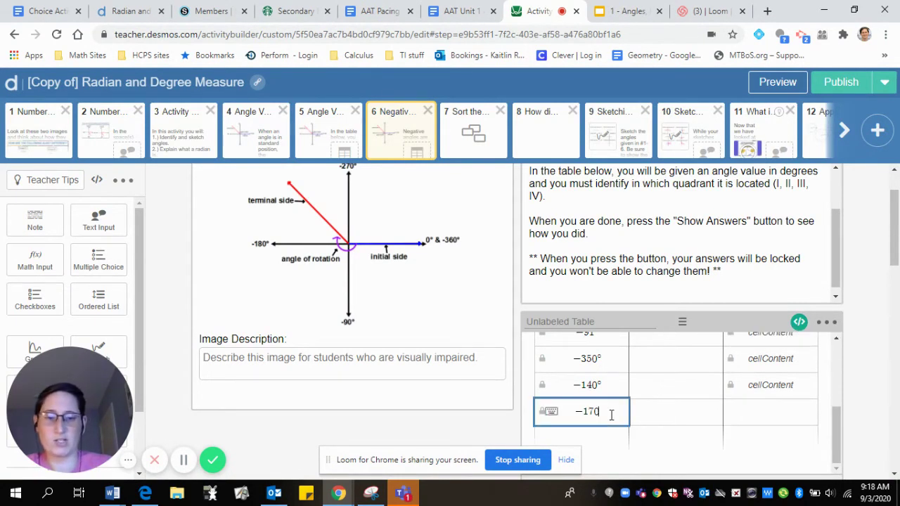
pyautogui.press('BackSpace')
pyautogui.press('BackSpace')
pyautogui.press('BackSpace')
pyautogui.press('BackSpace')
pyautogui.press('BackSpace')
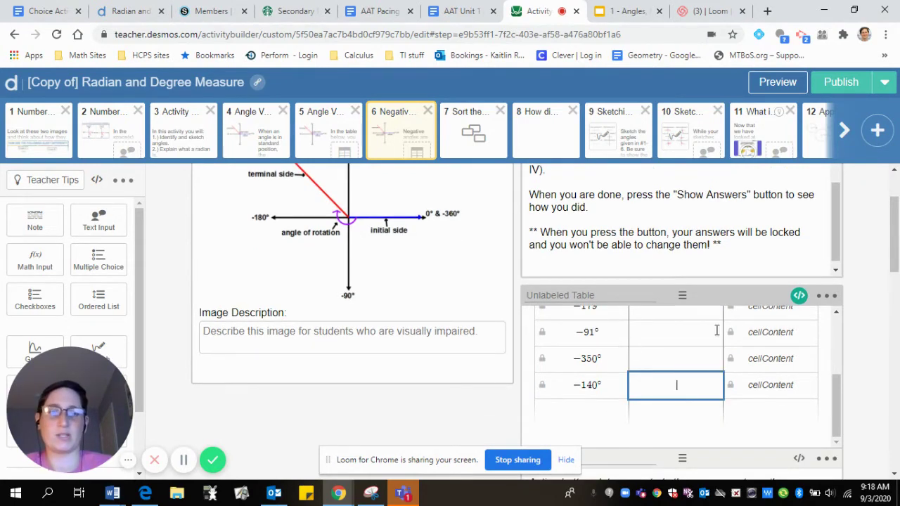
# - Preview the Negative Angles student screen and check how the image, note and table are laid out
pyautogui.scroll(5, 714, 331)
pyautogui.scroll(1, 790, 241)
pyautogui.scroll(4, 790, 241)
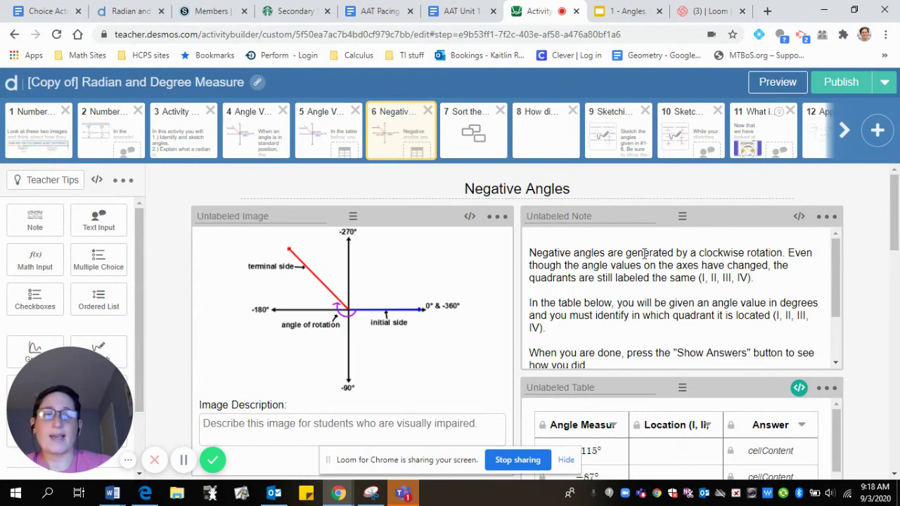
pyautogui.click(777, 82)
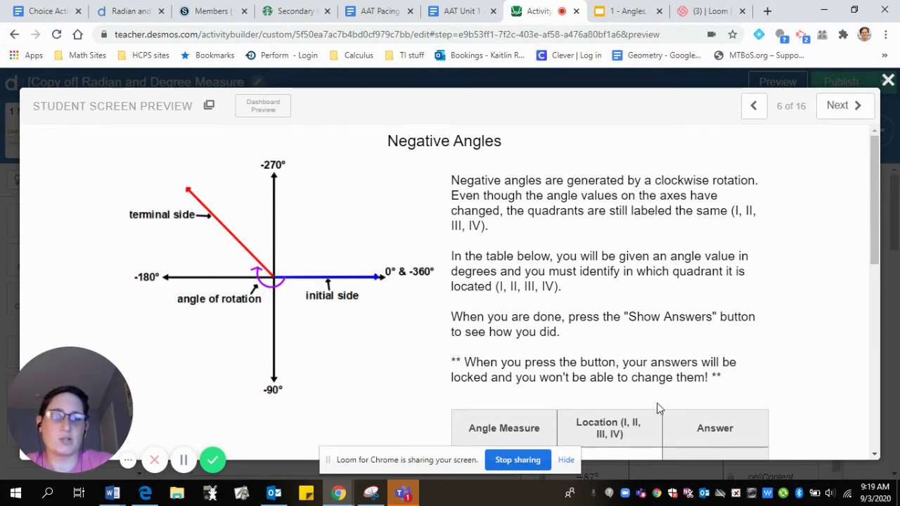
pyautogui.scroll(-1, 666, 414)
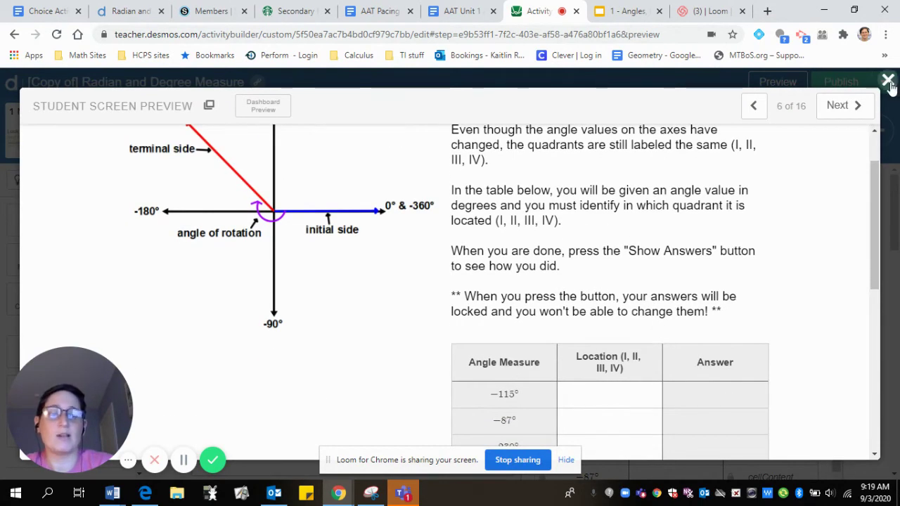
pyautogui.click(887, 80)
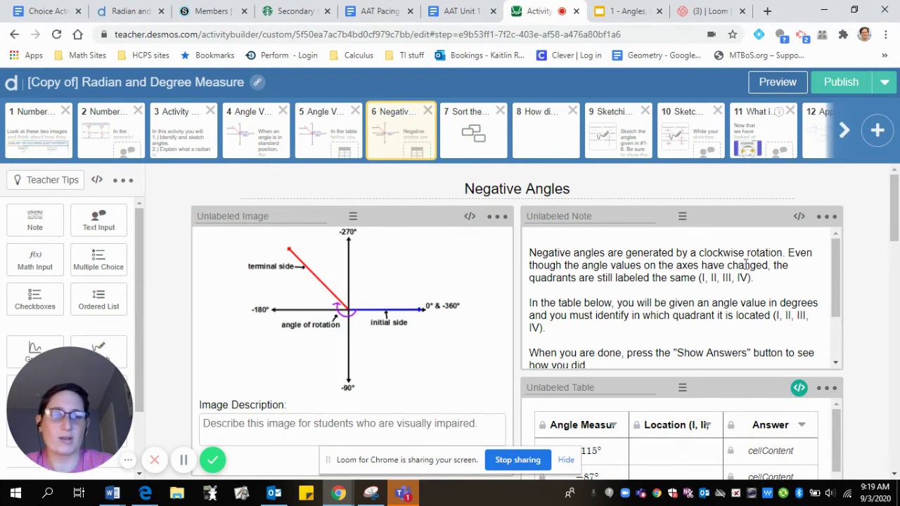
# - Add a blank note to the Negative Angles screen and place it above the angle diagram image
pyautogui.scroll(-2, 746, 265)
pyautogui.scroll(-2, 873, 267)
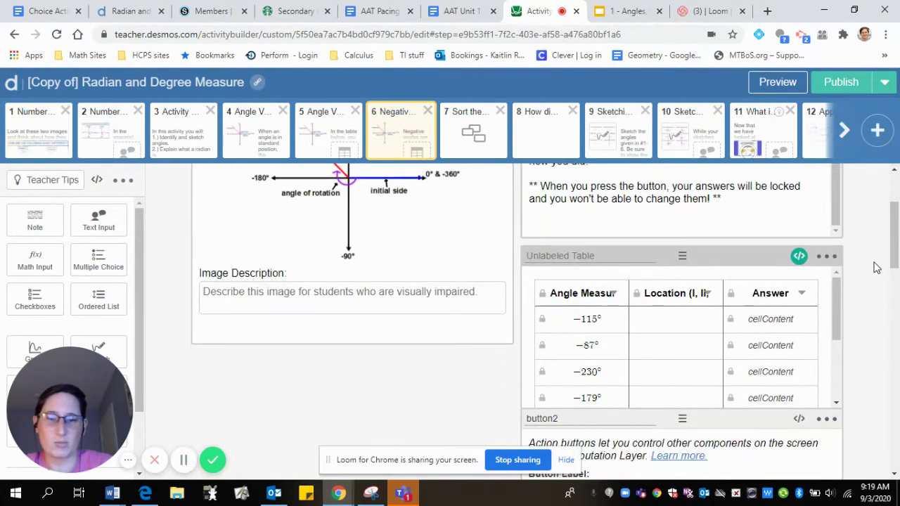
pyautogui.scroll(-5, 889, 266)
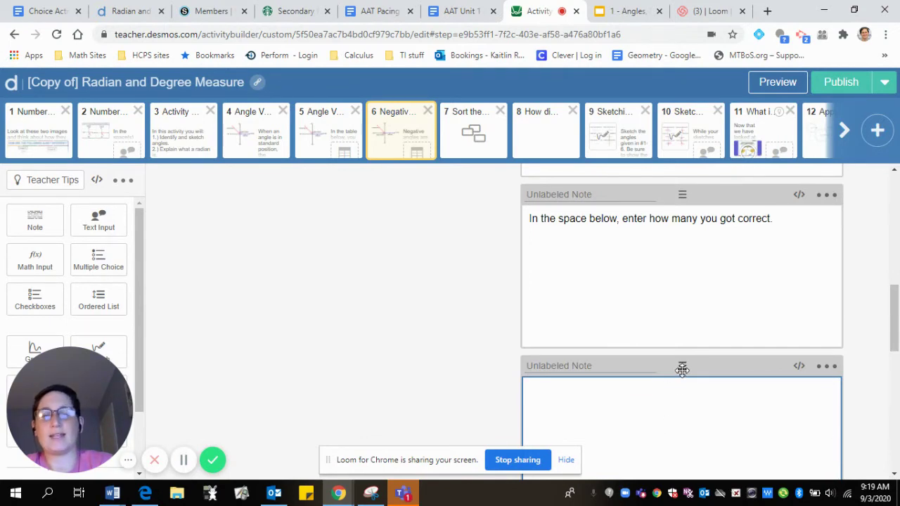
pyautogui.moveTo(680, 367); pyautogui.dragTo(354, 307)
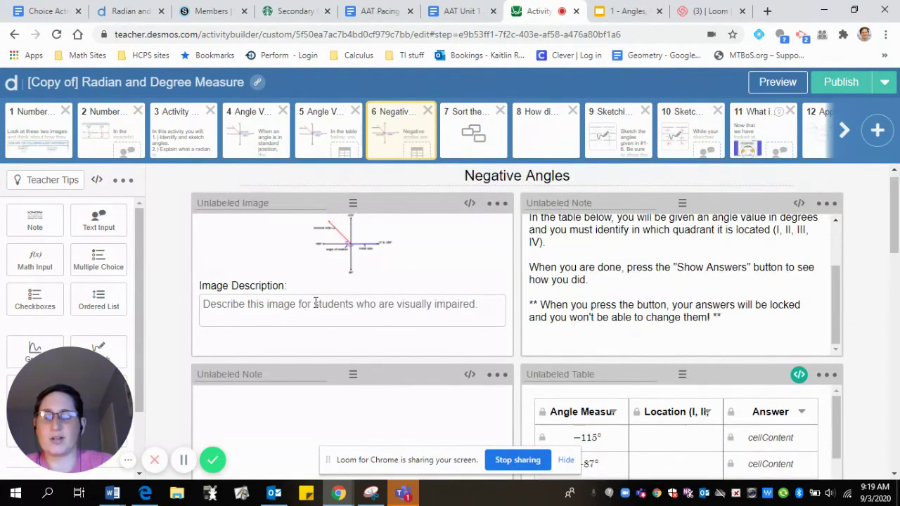
pyautogui.moveTo(353, 374); pyautogui.dragTo(352, 204)
# - Transfer the paragraph starting "Negative angles are generated by a clockwise rotation" from the instructions note into the blank note above the image
pyautogui.scroll(3, 683, 285)
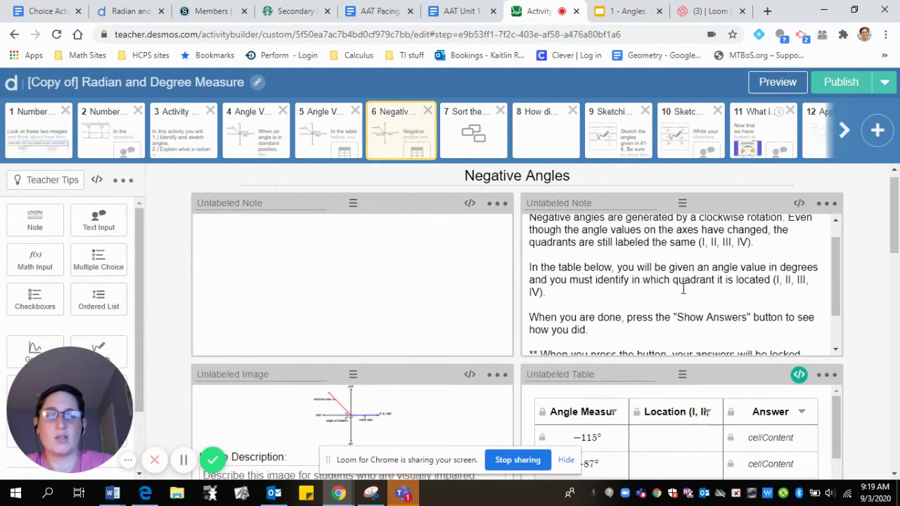
pyautogui.moveTo(757, 258); pyautogui.dragTo(532, 234)
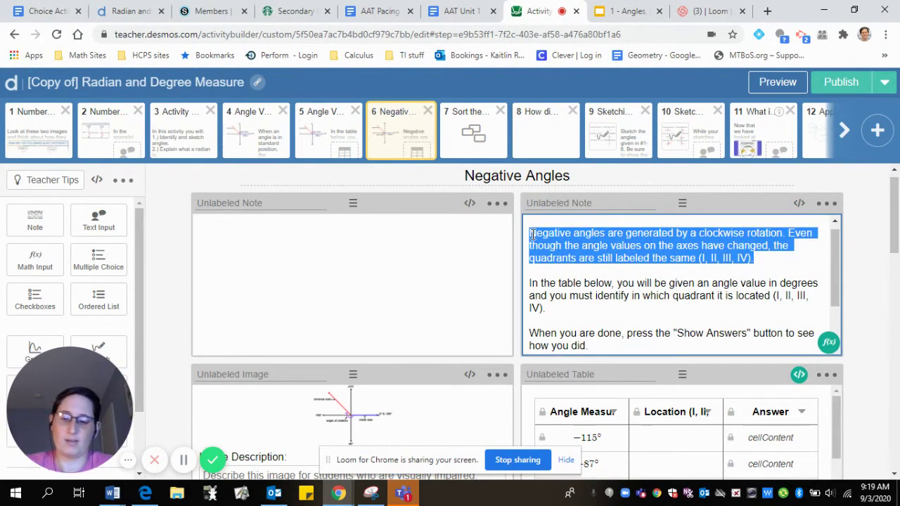
pyautogui.hotkey('ctrl', 'c')
pyautogui.click(247, 232)
pyautogui.hotkey('ctrl', 'v')
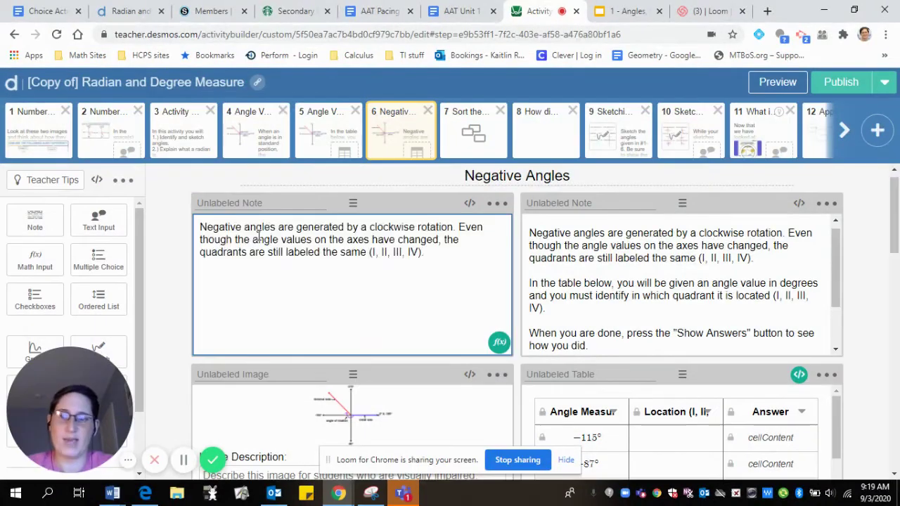
pyautogui.moveTo(753, 258); pyautogui.dragTo(505, 250)
pyautogui.press('BackSpace')
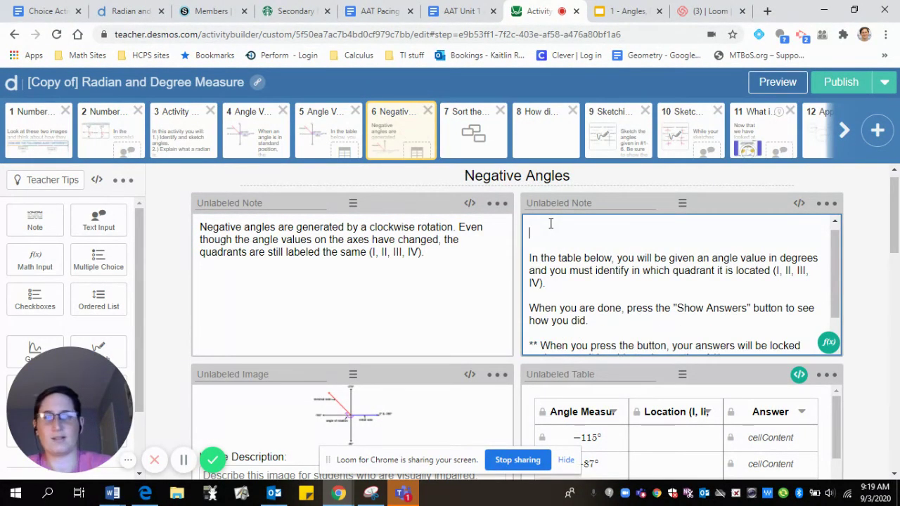
pyautogui.press('Delete')
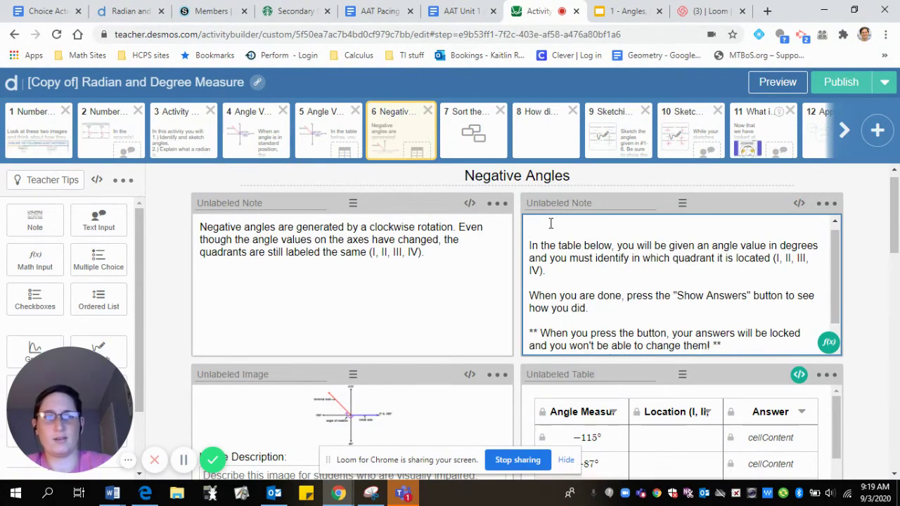
# - Preview the rearranged Negative Angles screen and insert two blank lines before the text in the note above the image
pyautogui.click(792, 84)
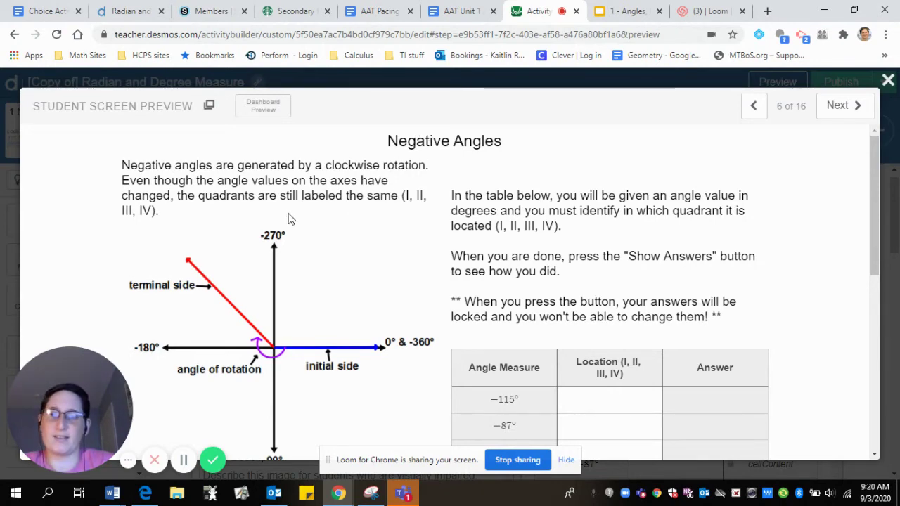
pyautogui.click(887, 80)
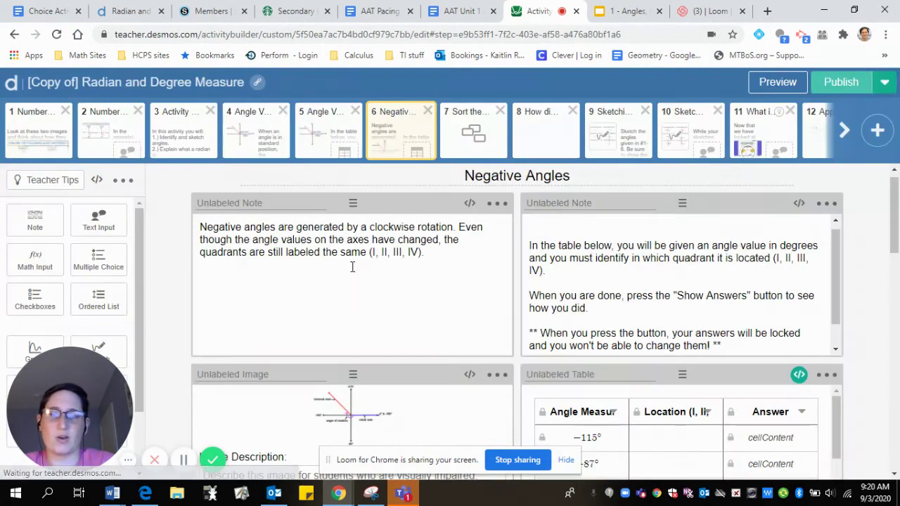
pyautogui.click(202, 226)
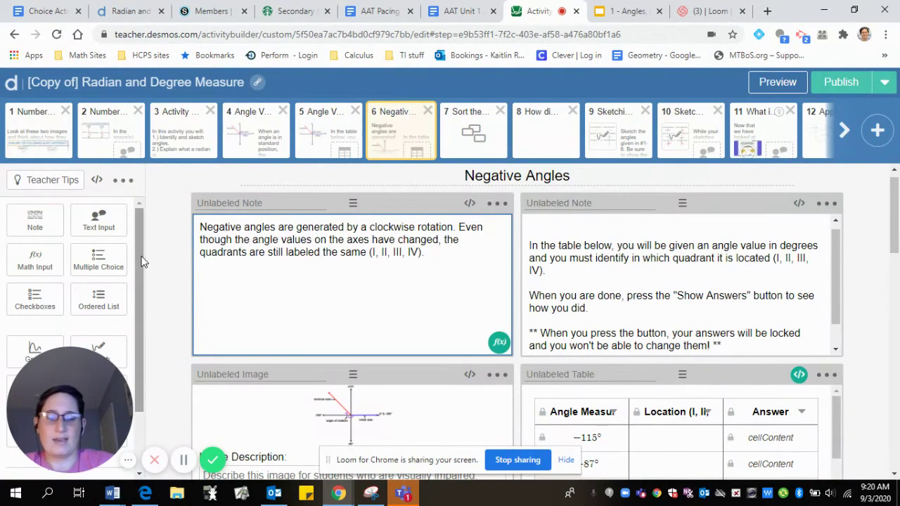
pyautogui.press('Return')
pyautogui.press('Return')
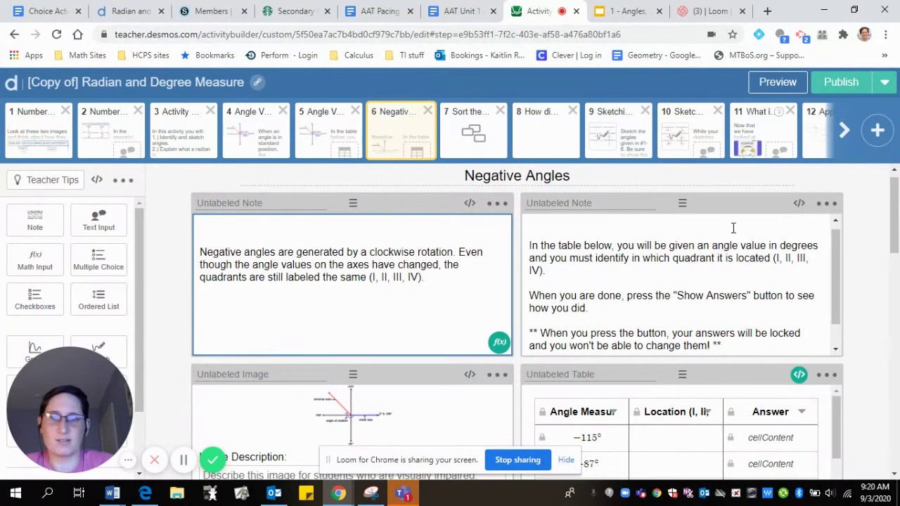
# - Preview the Negative Angles student screen again and check the alignment of the two notes
pyautogui.click(762, 88)
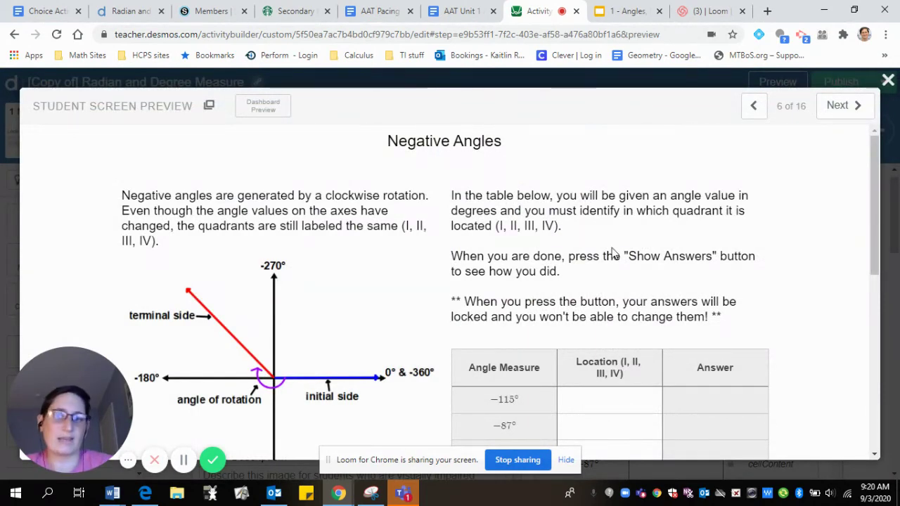
pyautogui.scroll(-1, 532, 329)
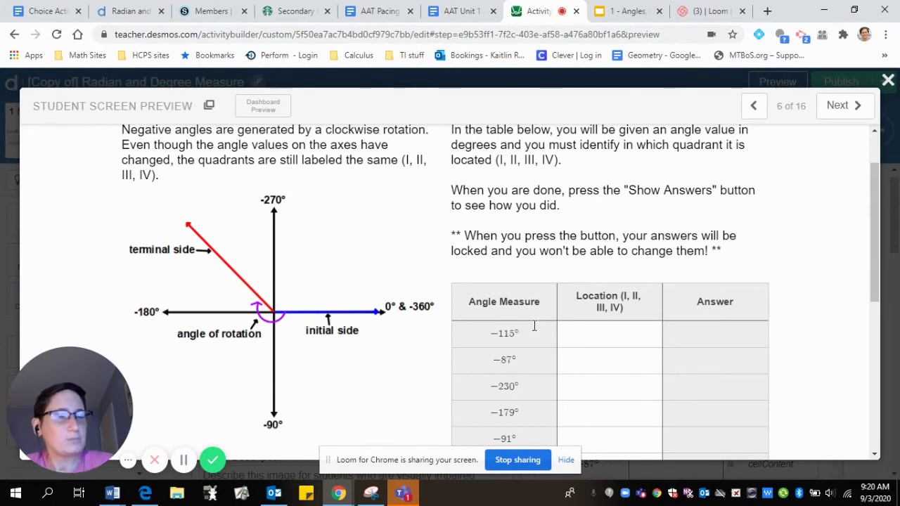
pyautogui.scroll(1, 534, 325)
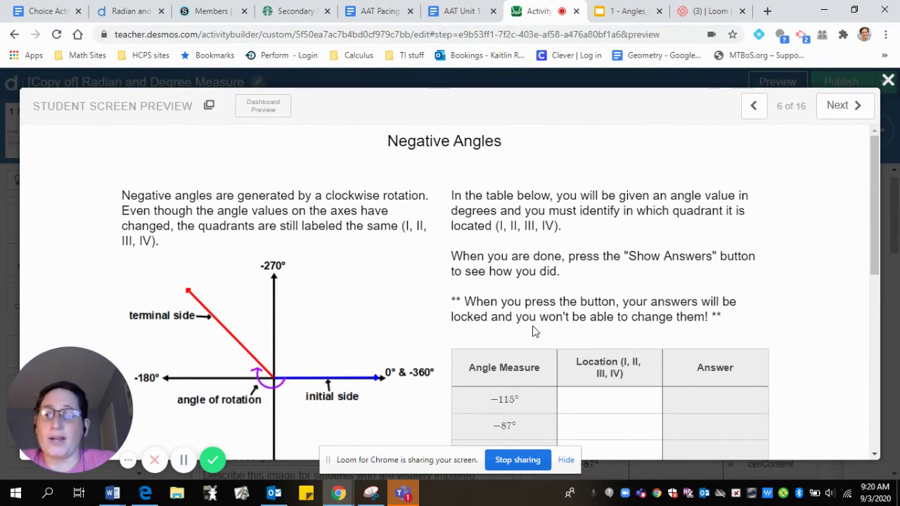
pyautogui.click(887, 83)
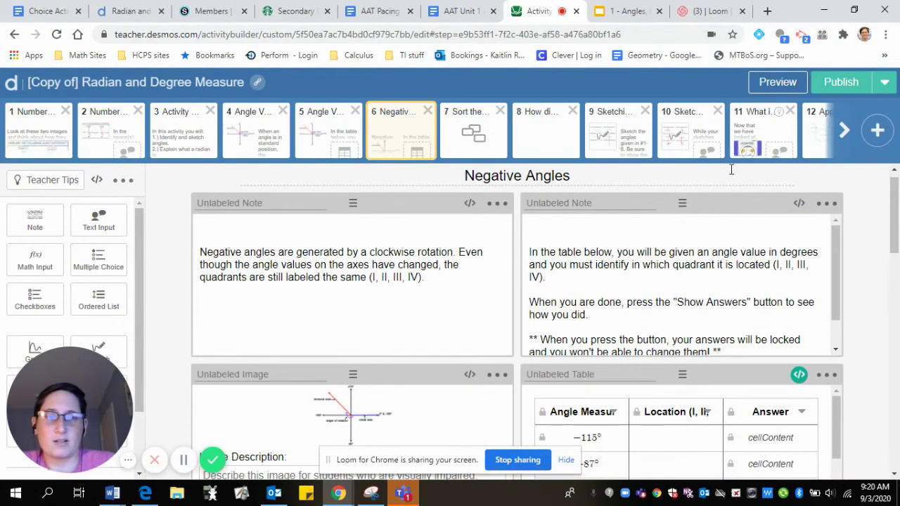
# - Delete the video component from the What is a Radian? screen and add the line "paste link here" to its introductory note
pyautogui.click(752, 133)
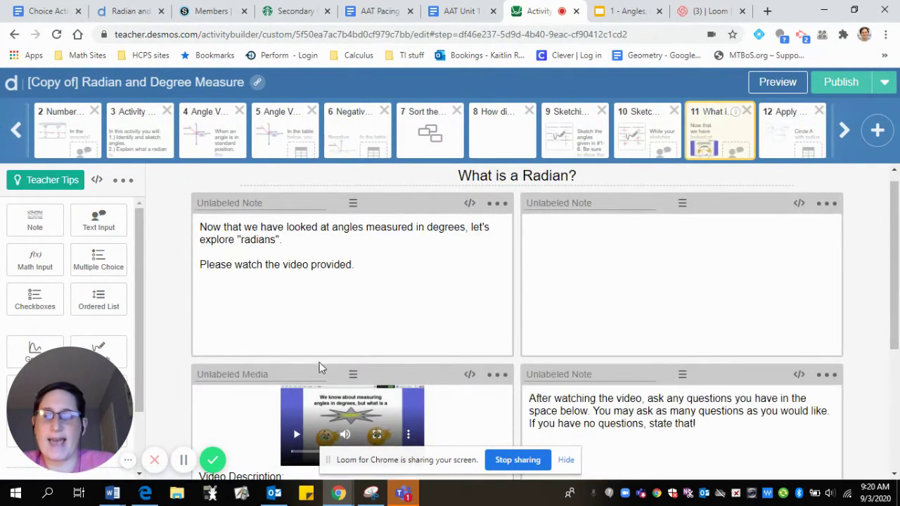
pyautogui.scroll(-1, 324, 358)
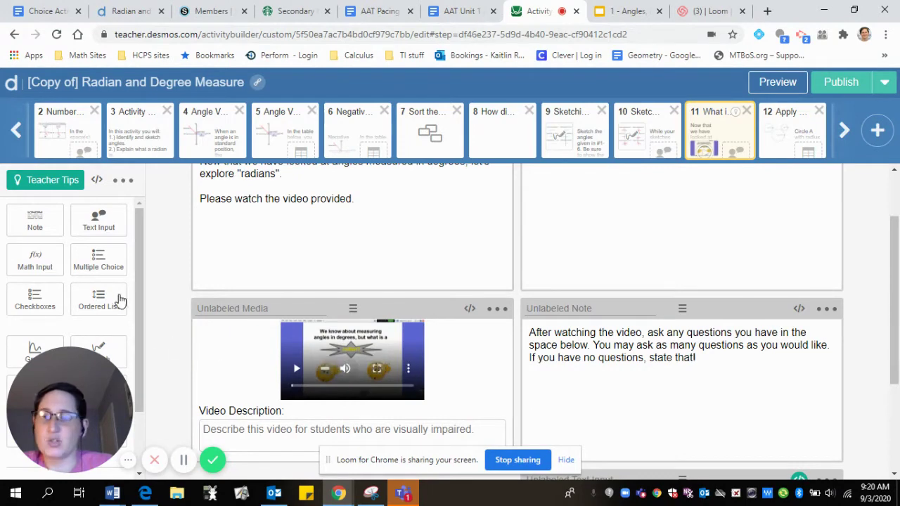
pyautogui.scroll(-1, 105, 288)
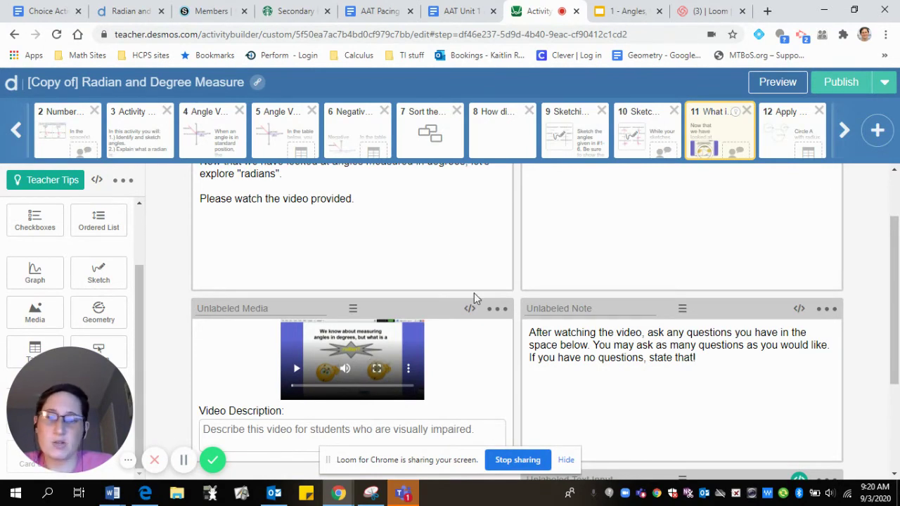
pyautogui.click(496, 309)
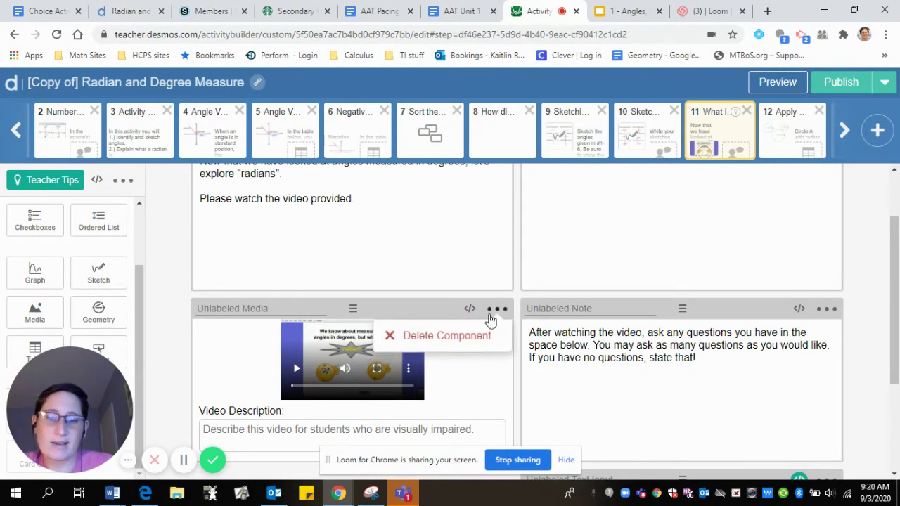
pyautogui.click(441, 336)
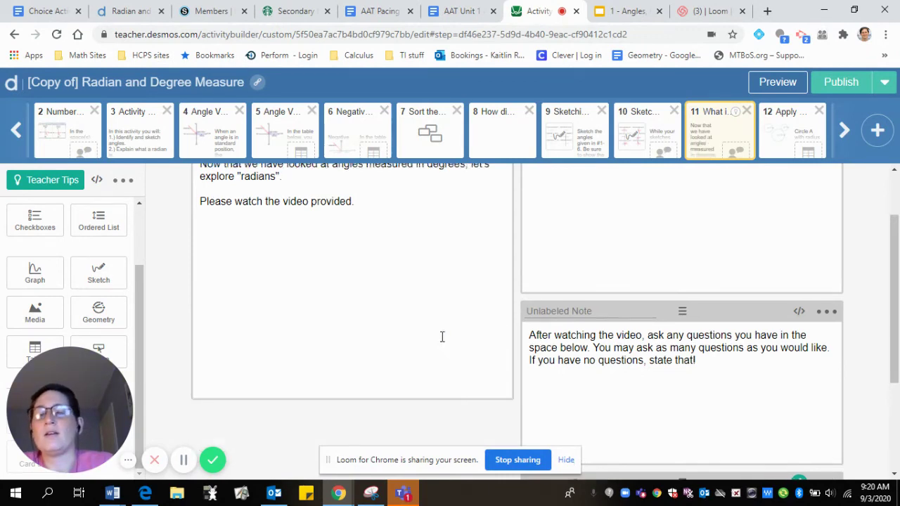
pyautogui.click(390, 275)
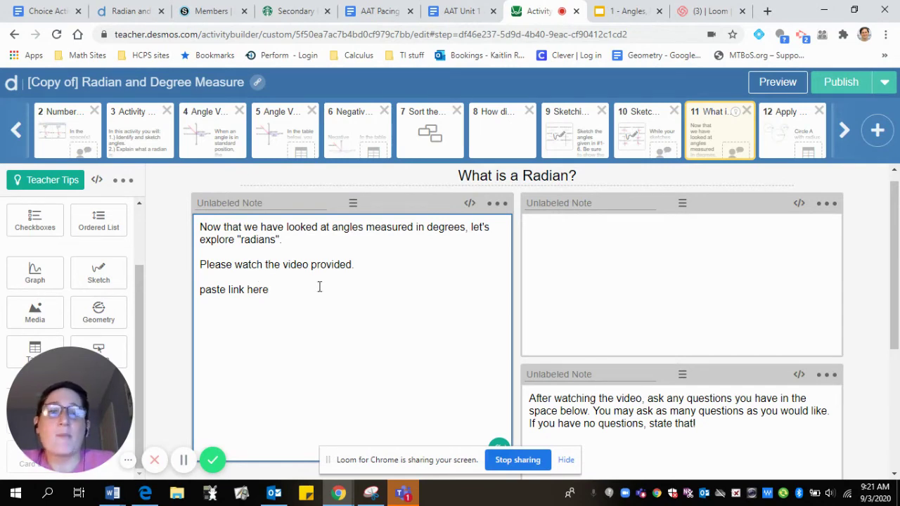
# - Preview the first "You try!" student screen (14) and reveal the worked degree-to-radian answers with its Show Answers button
pyautogui.click(844, 131)
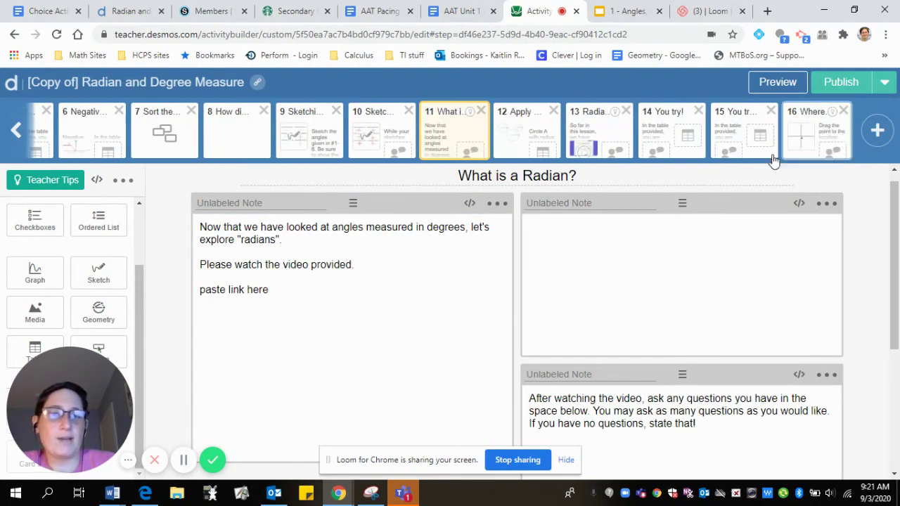
pyautogui.click(663, 142)
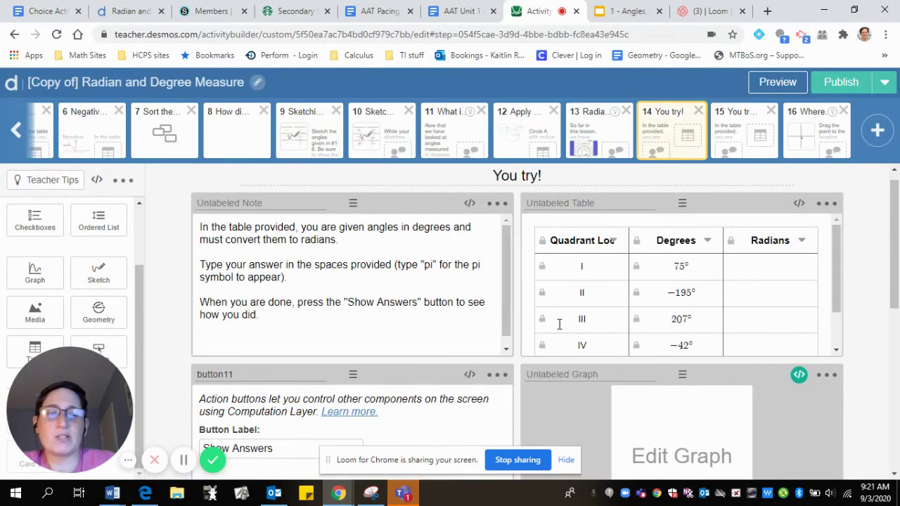
pyautogui.click(793, 83)
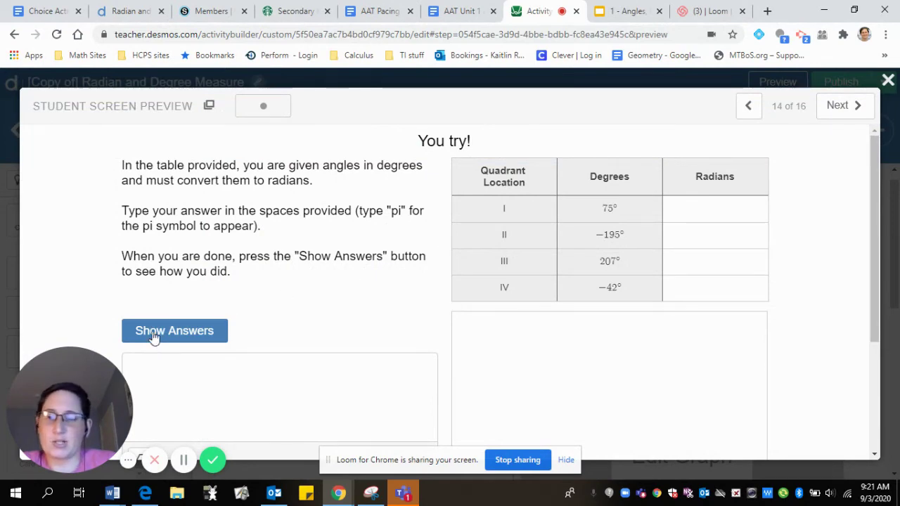
pyautogui.click(194, 329)
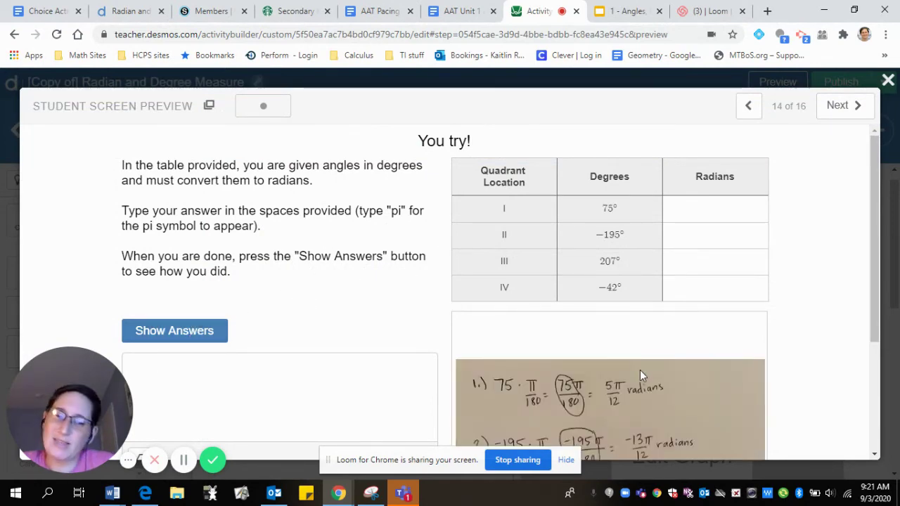
pyautogui.scroll(-1, 640, 372)
pyautogui.scroll(-1, 607, 367)
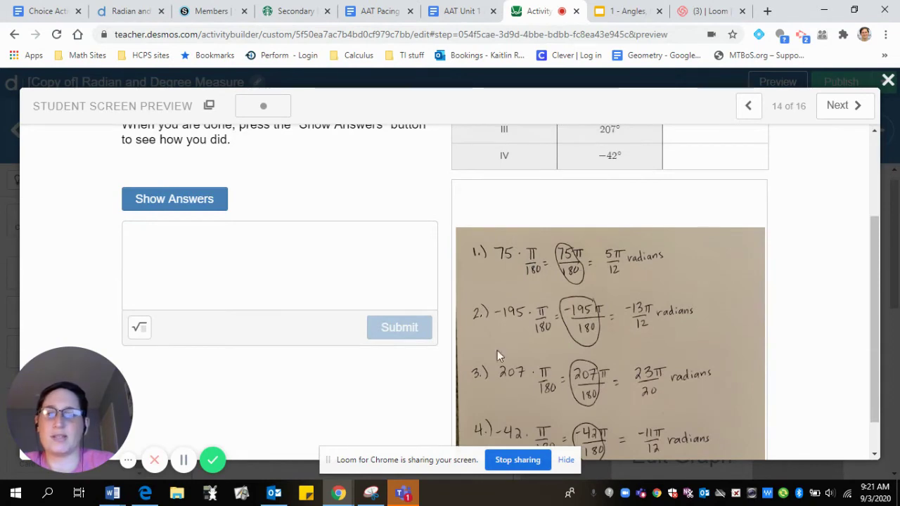
pyautogui.scroll(2, 557, 331)
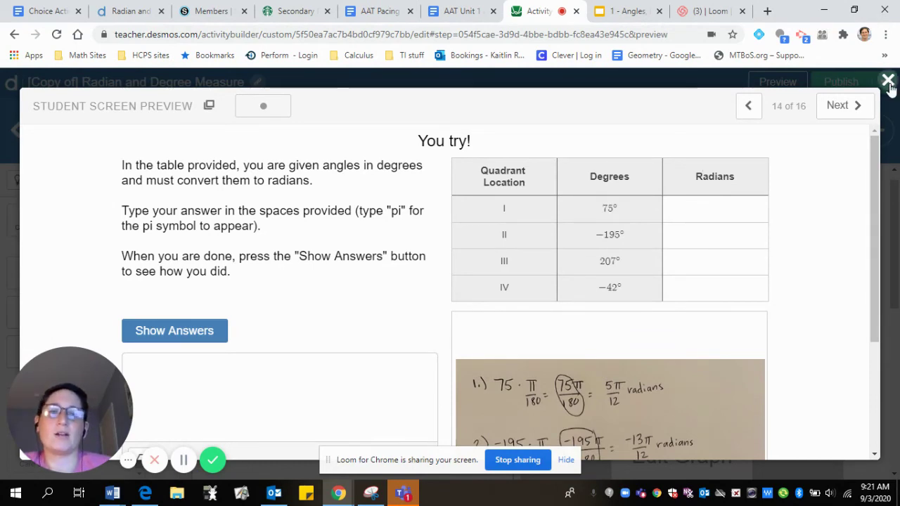
pyautogui.click(888, 80)
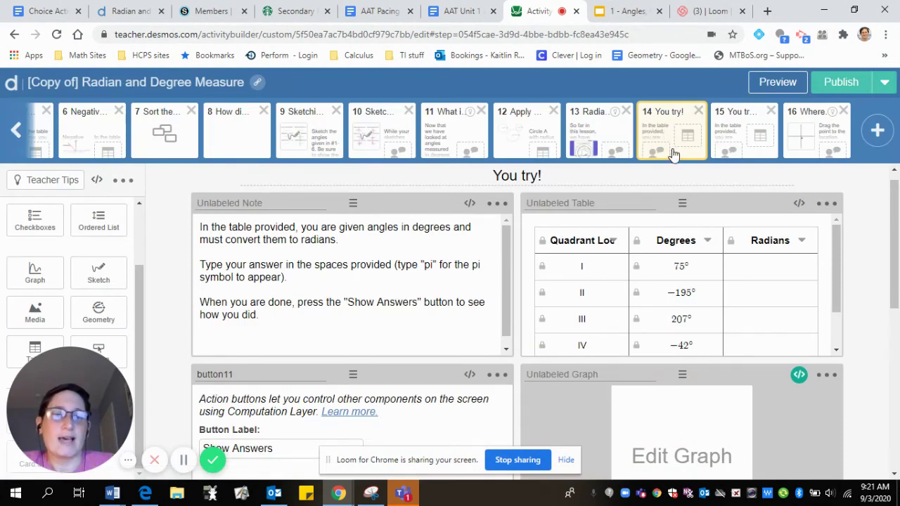
# - Add a new screen after the first "You try!" screen and title it "Upload a picture of your work!"
pyautogui.click(877, 132)
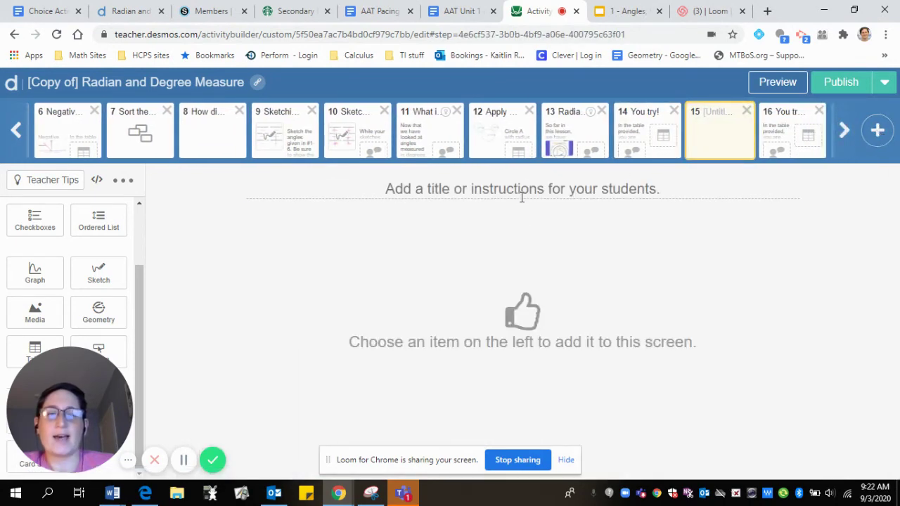
pyautogui.click(521, 197)
pyautogui.write('Upload ')
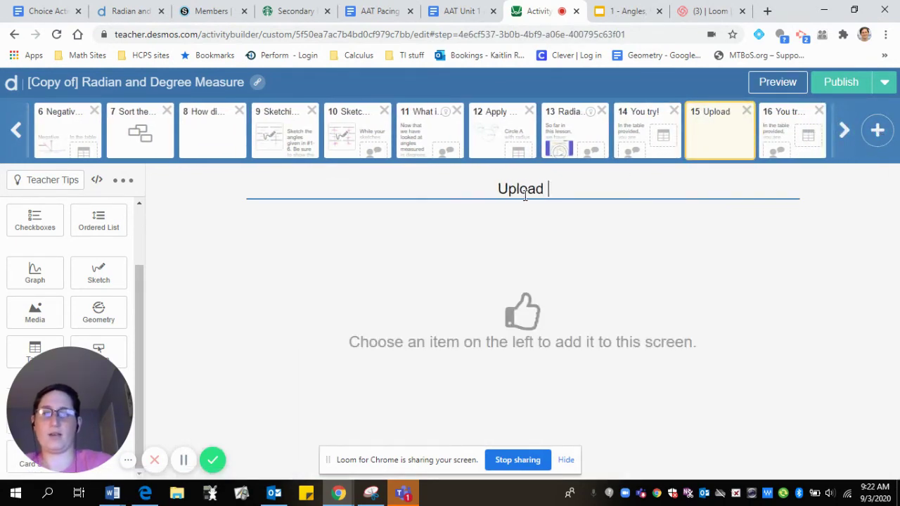
pyautogui.write('a picture of your')
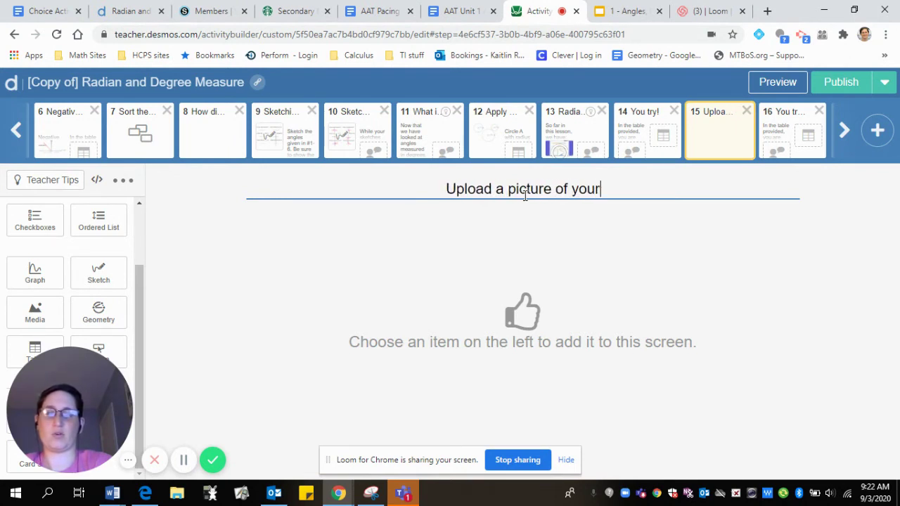
pyautogui.write(' work!')
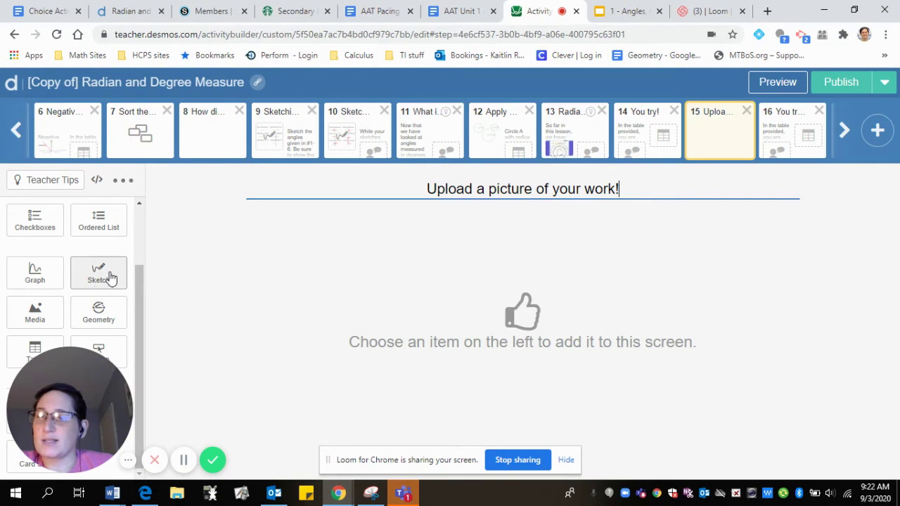
pyautogui.moveTo(52, 367); pyautogui.dragTo(808, 378)
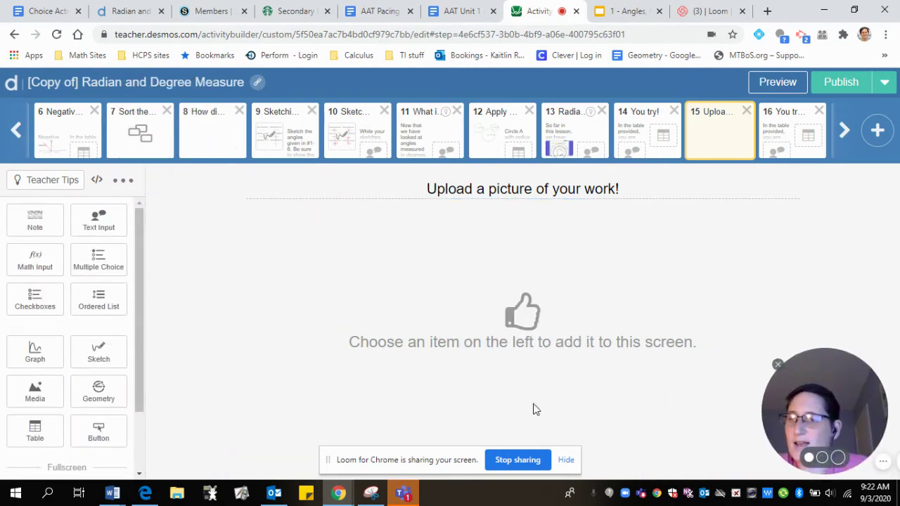
pyautogui.moveTo(139, 373); pyautogui.dragTo(138, 432)
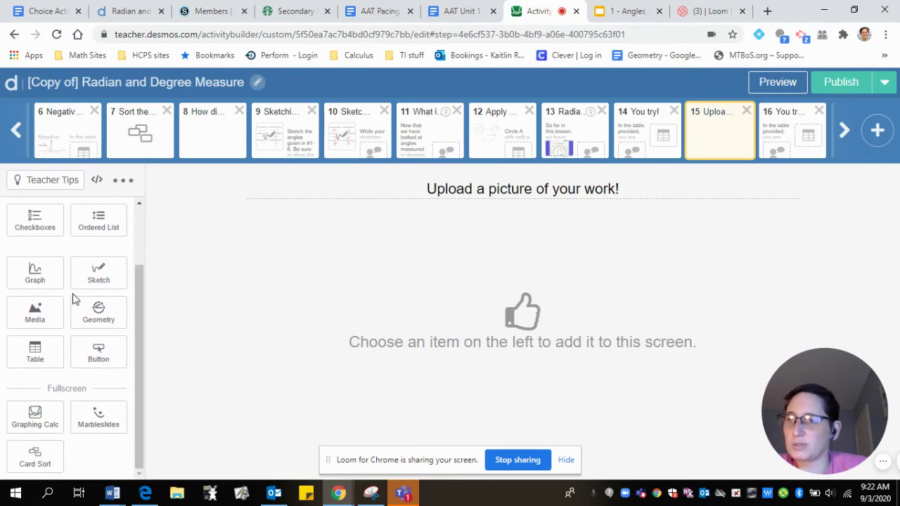
pyautogui.click(38, 282)
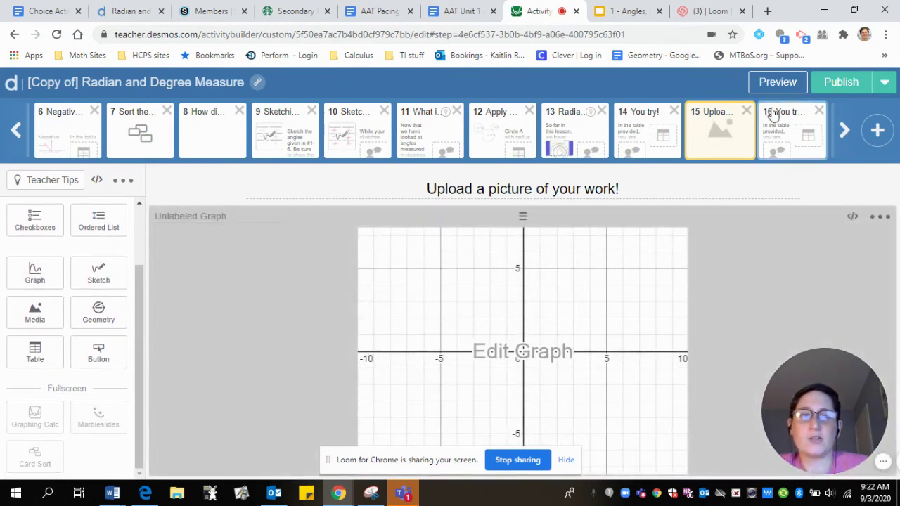
pyautogui.click(776, 84)
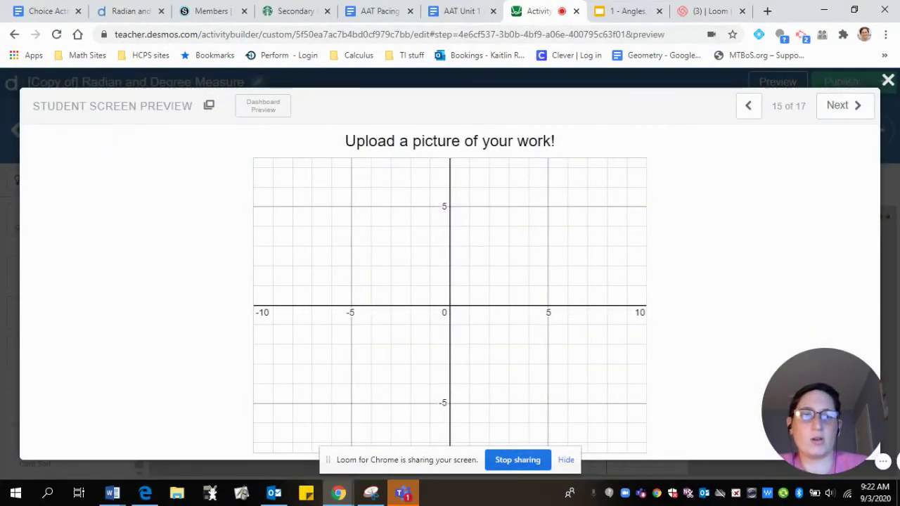
pyautogui.click(887, 80)
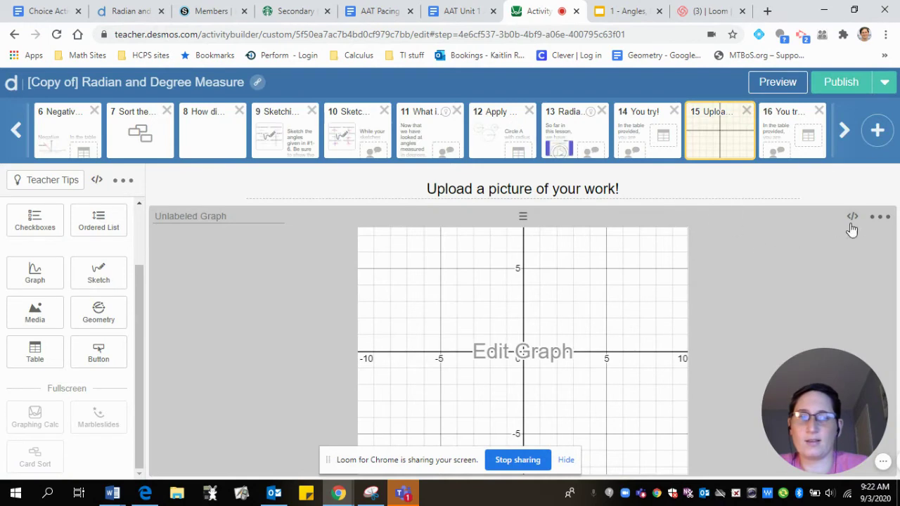
pyautogui.click(880, 217)
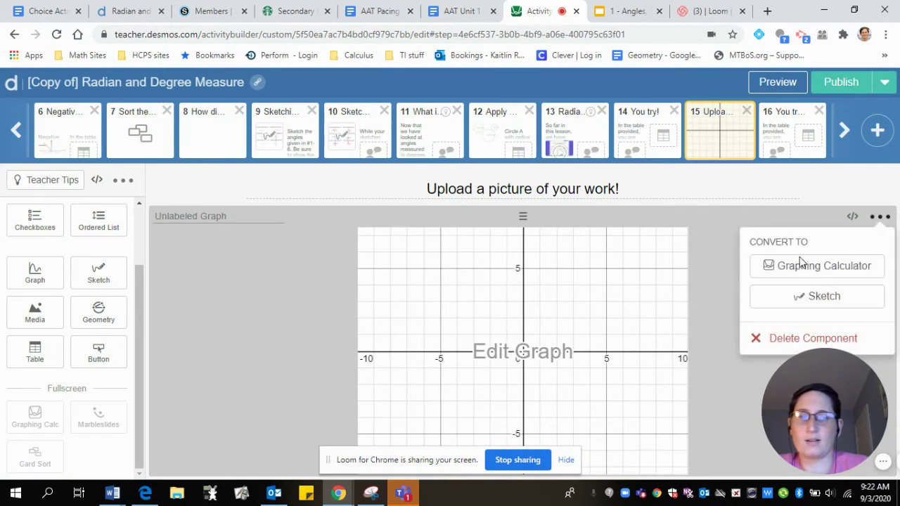
pyautogui.click(774, 341)
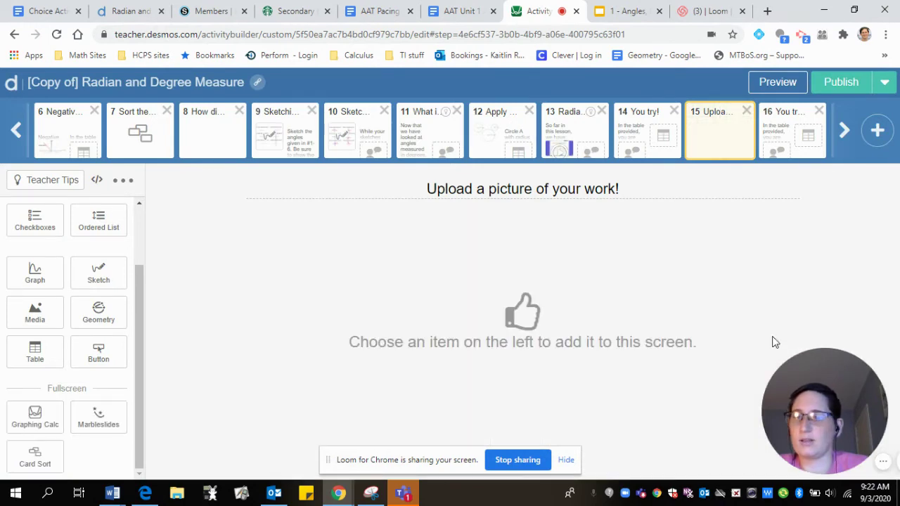
# - Add a fullscreen graphing calculator to the "Upload a picture of your work!" screen and preview it as a student
pyautogui.click(41, 420)
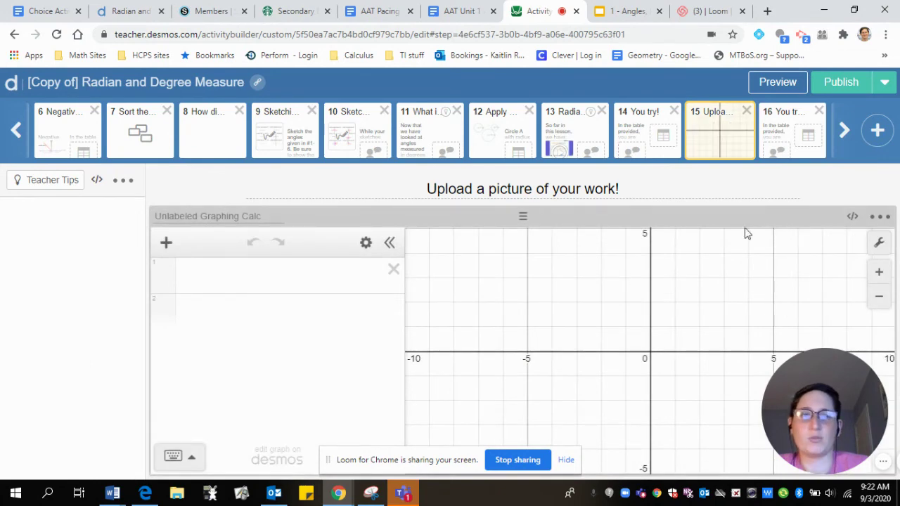
pyautogui.click(793, 84)
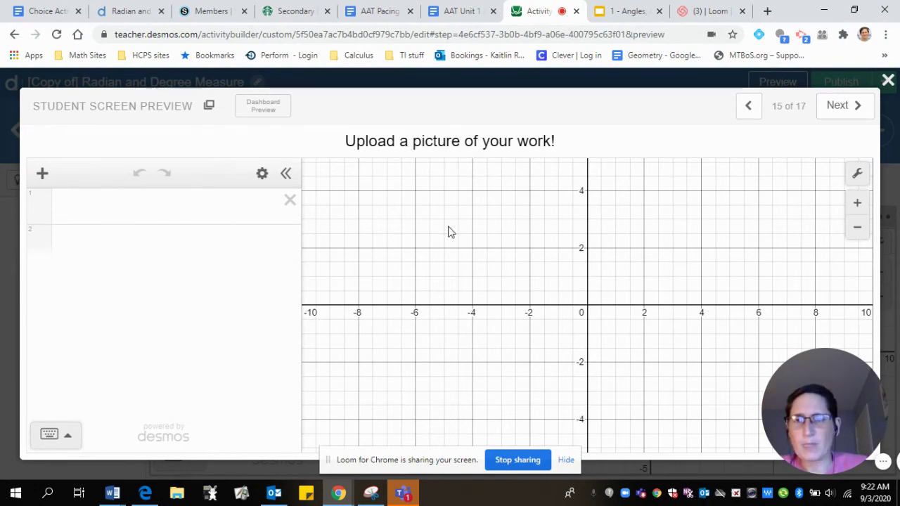
pyautogui.click(887, 81)
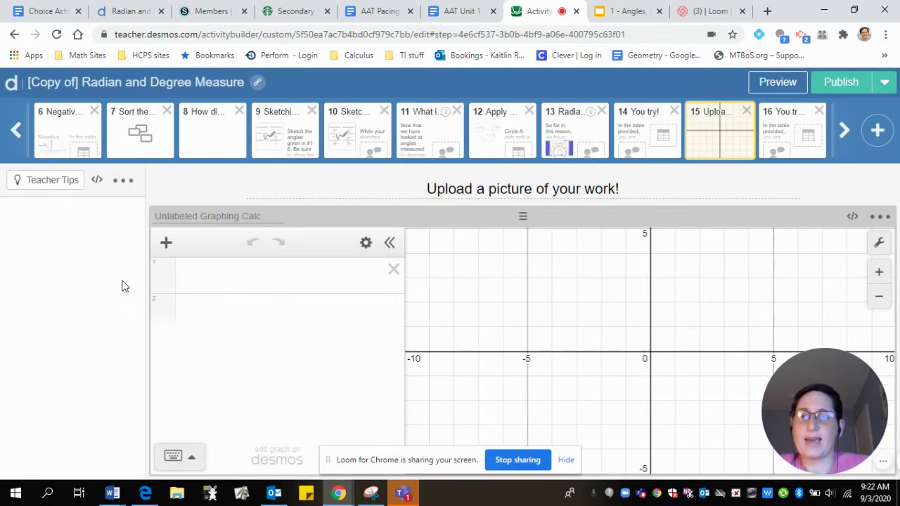
# - Add a calculator note reading 'Hit the "plus sign" to upload an image of your work.' in the first expression line
pyautogui.click(215, 278)
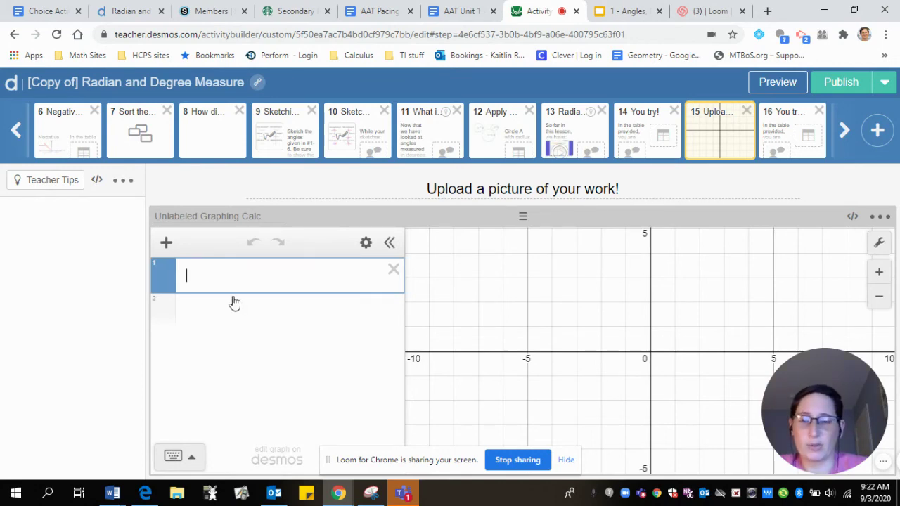
pyautogui.click(165, 243)
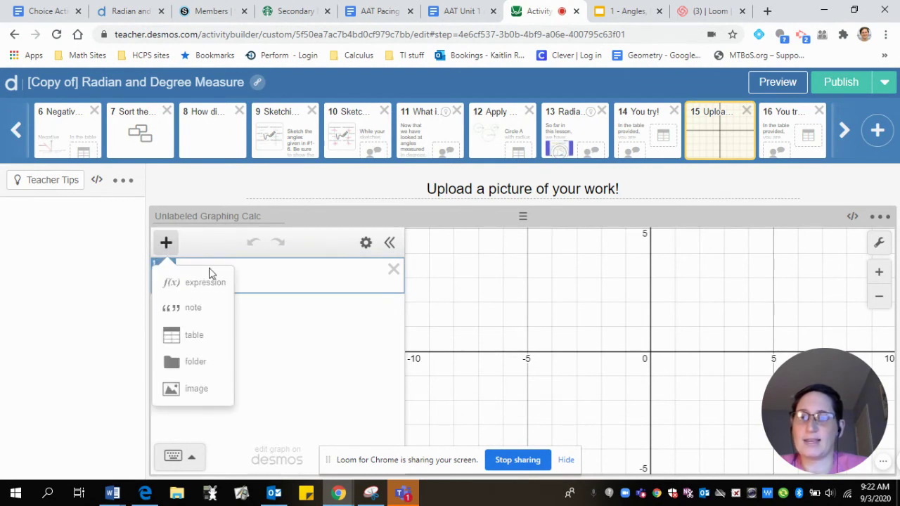
pyautogui.click(181, 309)
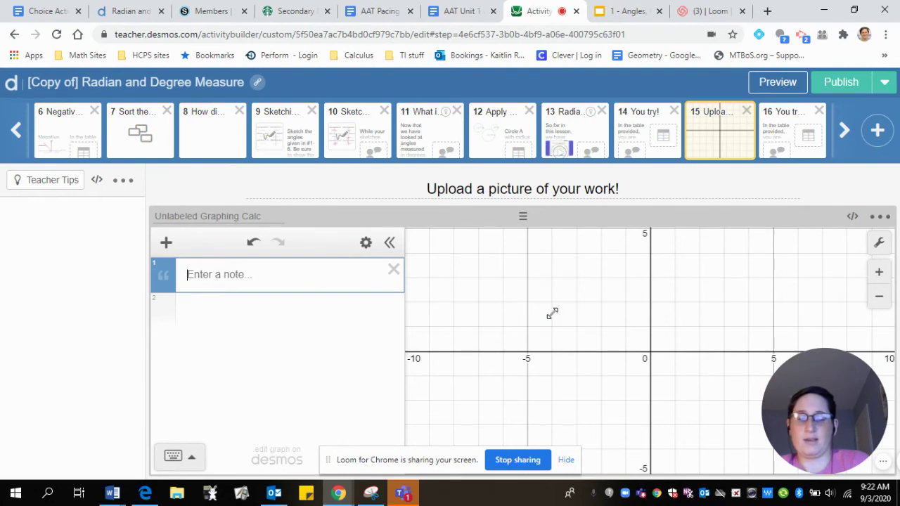
pyautogui.write('Hit the "')
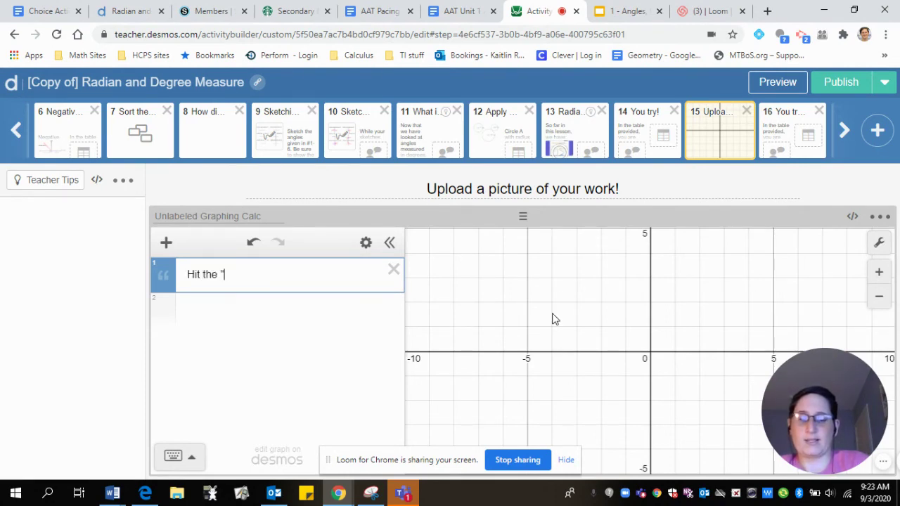
pyautogui.write('plus sign')
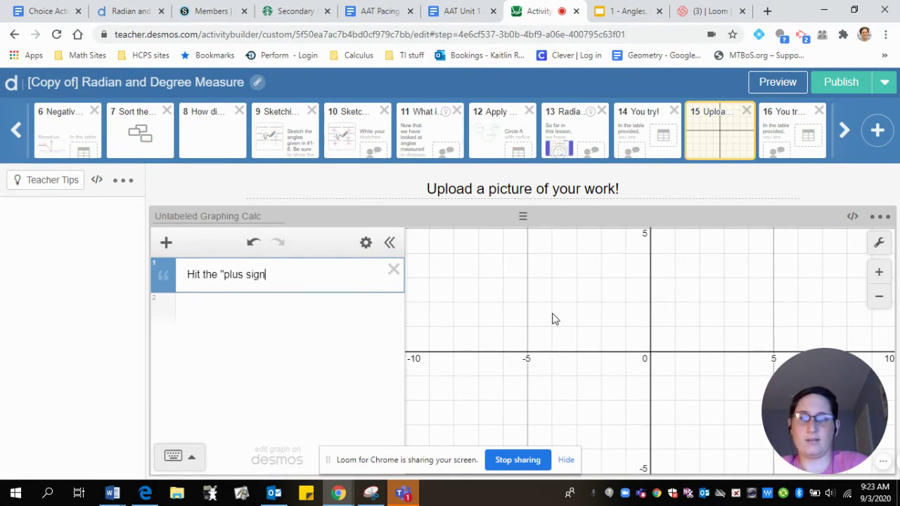
pyautogui.write('" to upload')
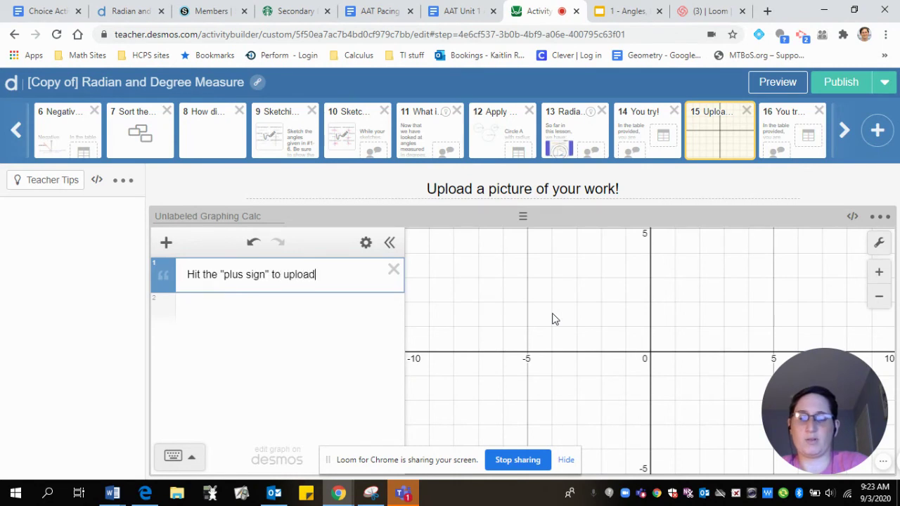
pyautogui.write(' an image o')
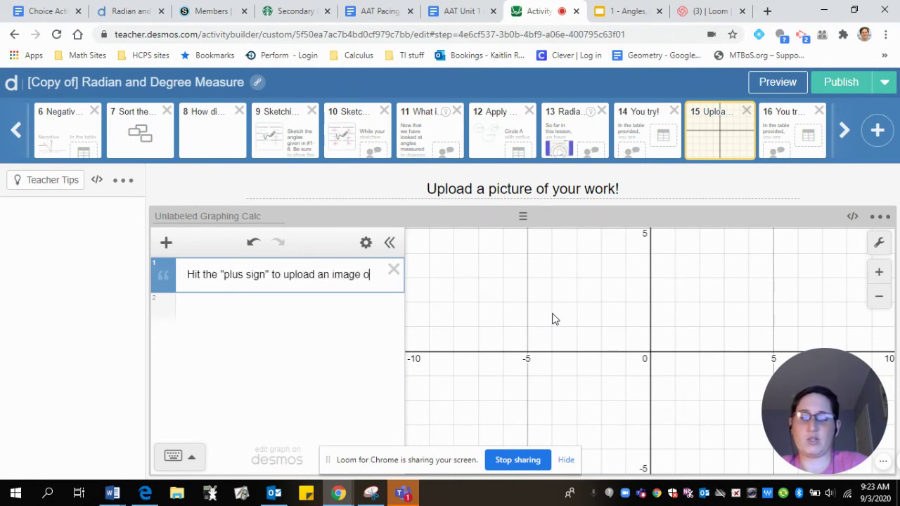
pyautogui.write('f your work.')
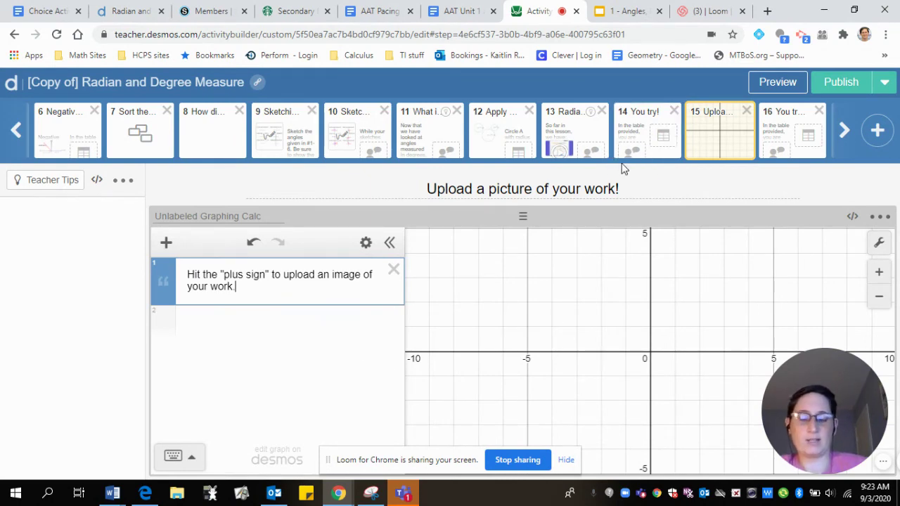
# - Preview the upload screen as a student and start adding an image to its calculator
pyautogui.click(784, 83)
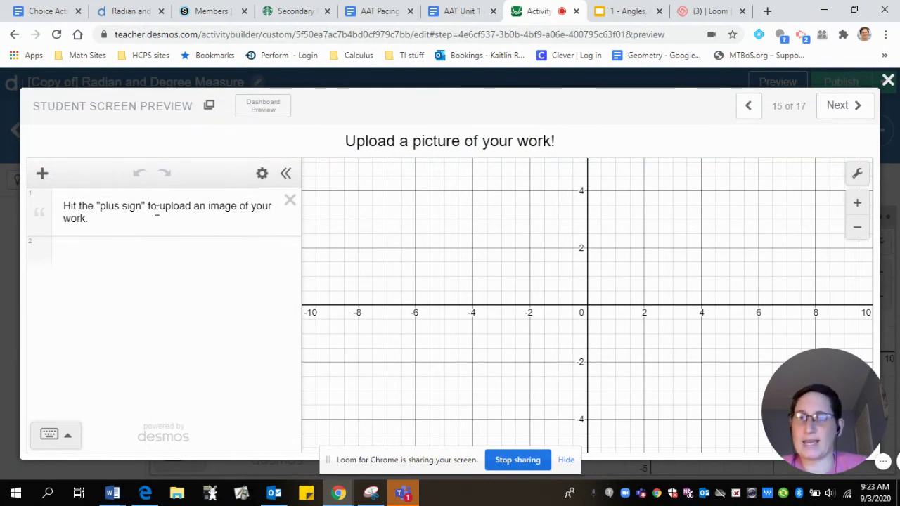
pyautogui.click(41, 174)
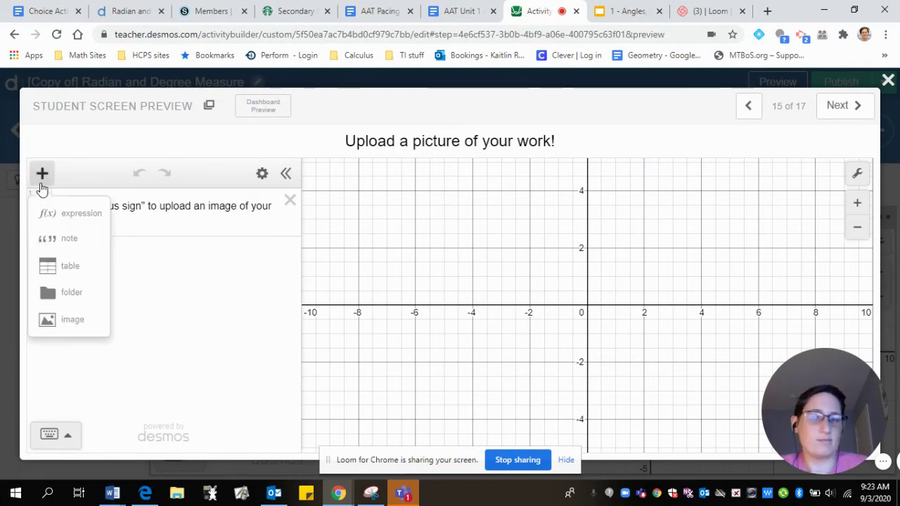
pyautogui.click(67, 323)
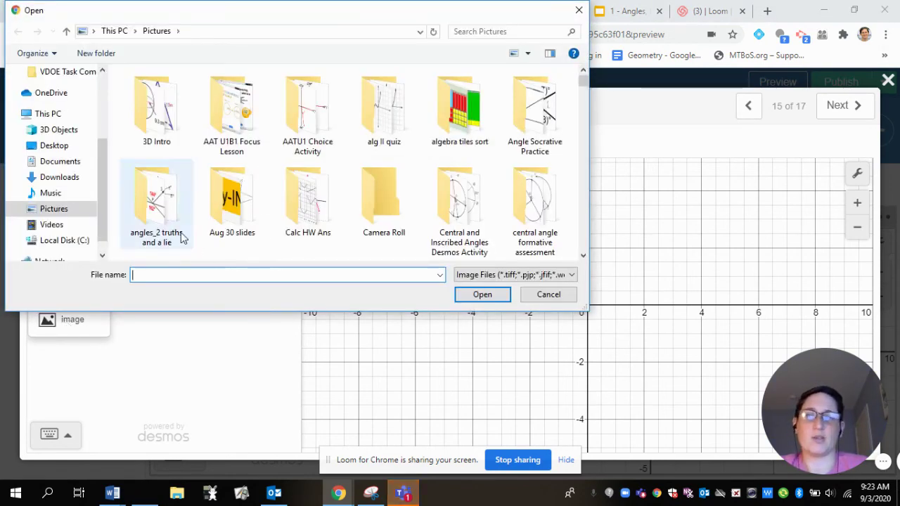
pyautogui.click(496, 31)
pyautogui.write('work')
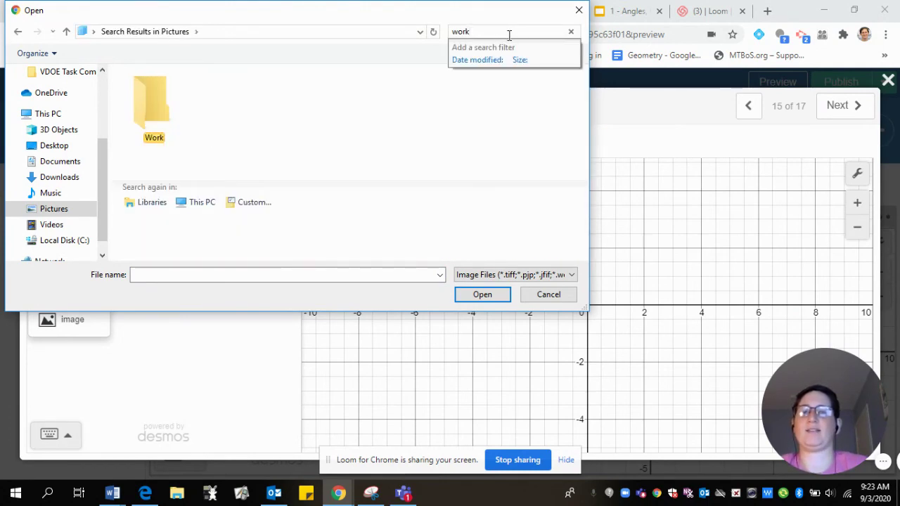
pyautogui.click(508, 35)
pyautogui.write('worked')
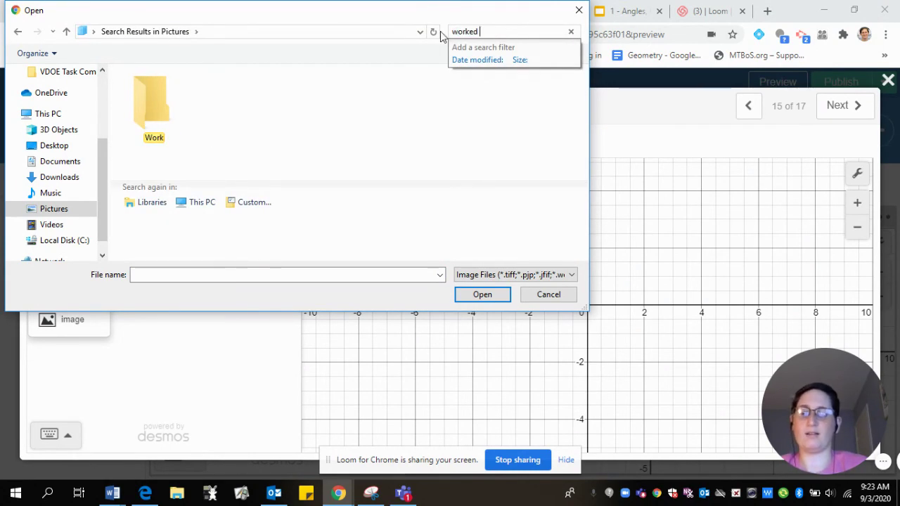
pyautogui.press('BackSpace')
pyautogui.press('BackSpace')
pyautogui.press('BackSpace')
pyautogui.press('BackSpace')
pyautogui.press('BackSpace')
pyautogui.press('BackSpace')
pyautogui.press('BackSpace')
pyautogui.press('BackSpace')
pyautogui.press('BackSpace')
pyautogui.press('BackSpace')
pyautogui.press('BackSpace')
pyautogui.press('BackSpace')
pyautogui.press('BackSpace')
pyautogui.press('BackSpace')
pyautogui.press('BackSpace')
pyautogui.press('BackSpace')
pyautogui.press('BackSpace')
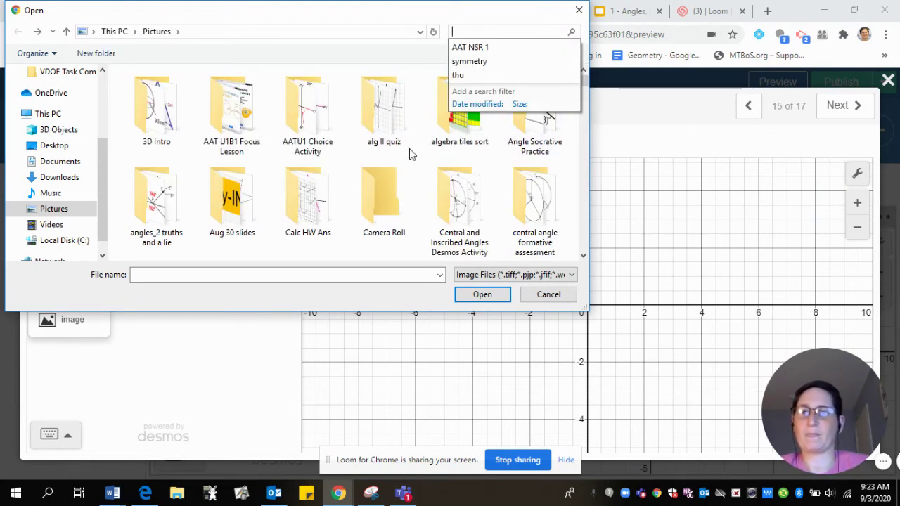
# - Test the student upload with radian answers.jpg from the AAT U1B1 Focus Lesson folder, and close the preview
pyautogui.doubleClick(232, 113)
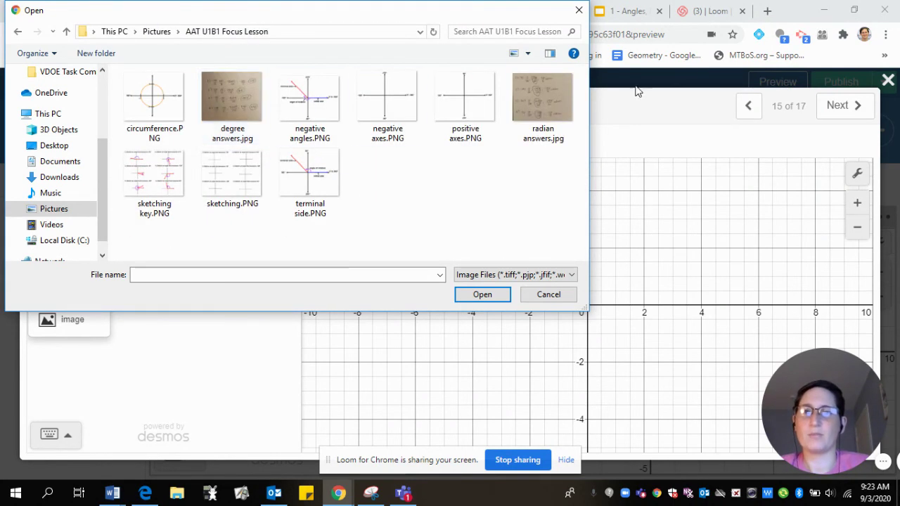
pyautogui.click(541, 104)
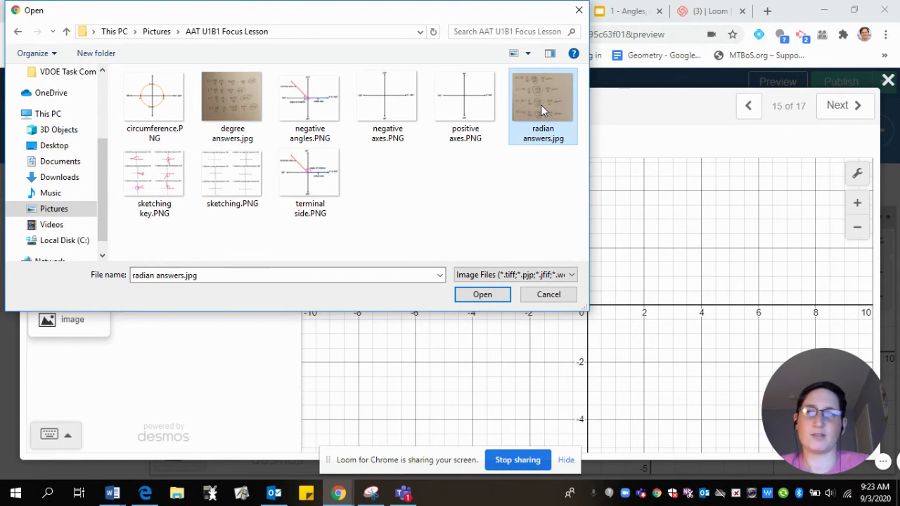
pyautogui.click(480, 296)
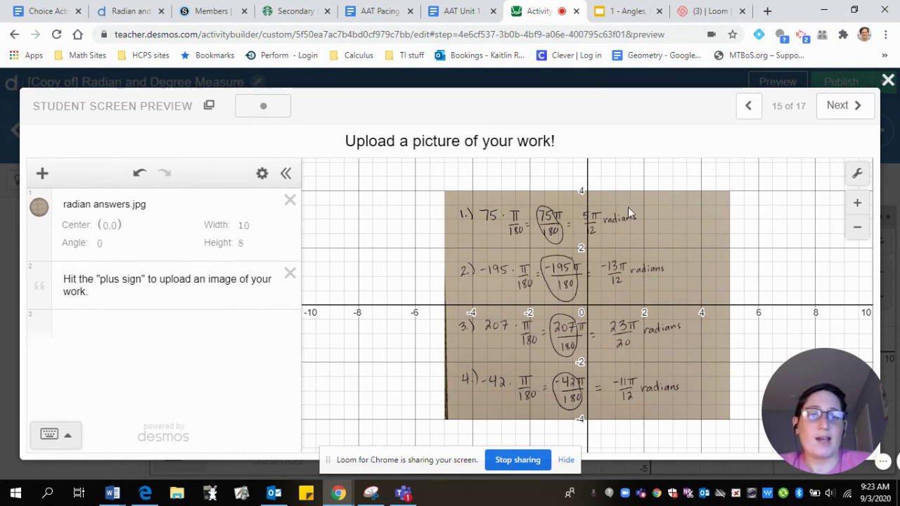
pyautogui.click(887, 80)
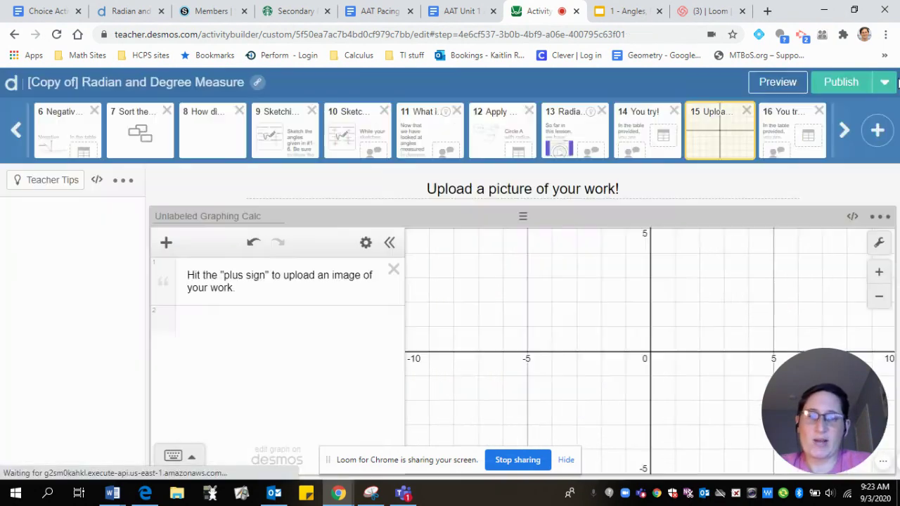
# - Turn off the grid, x-axis and y-axis in the upload screen's graphing calculator
pyautogui.click(878, 246)
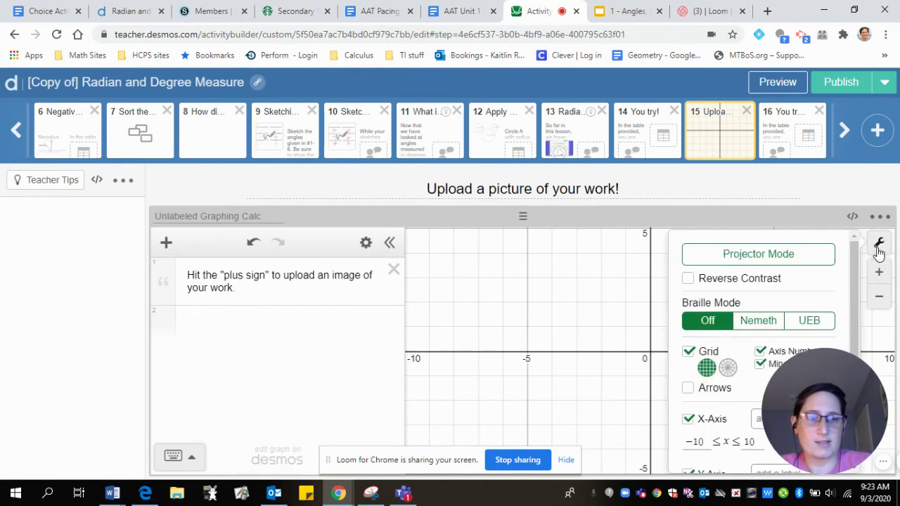
pyautogui.click(689, 352)
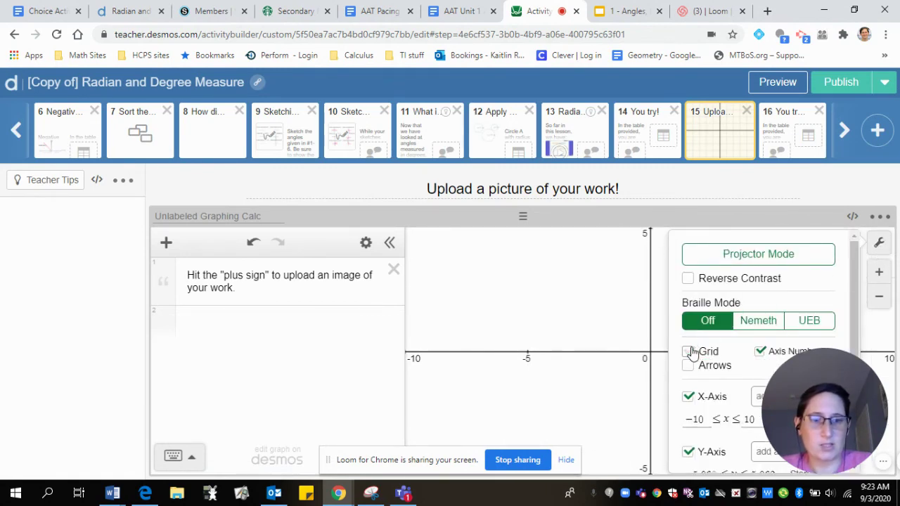
pyautogui.click(689, 397)
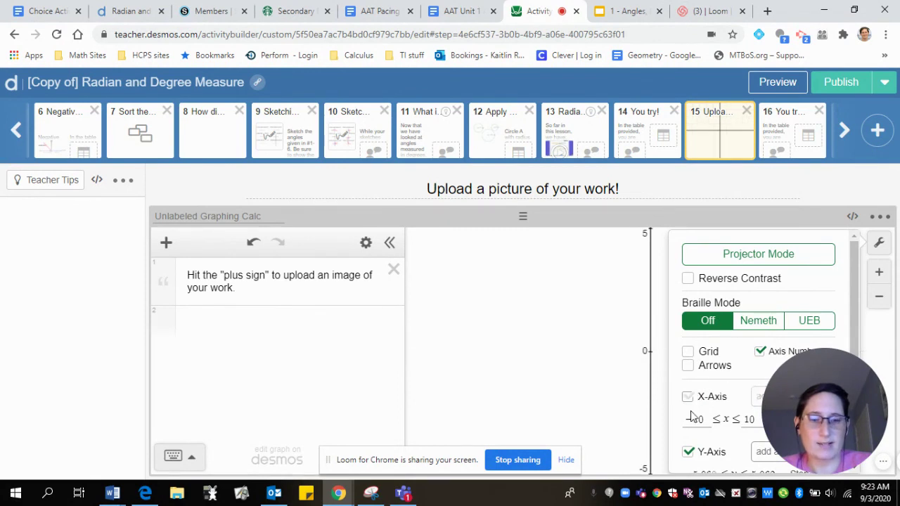
pyautogui.click(688, 451)
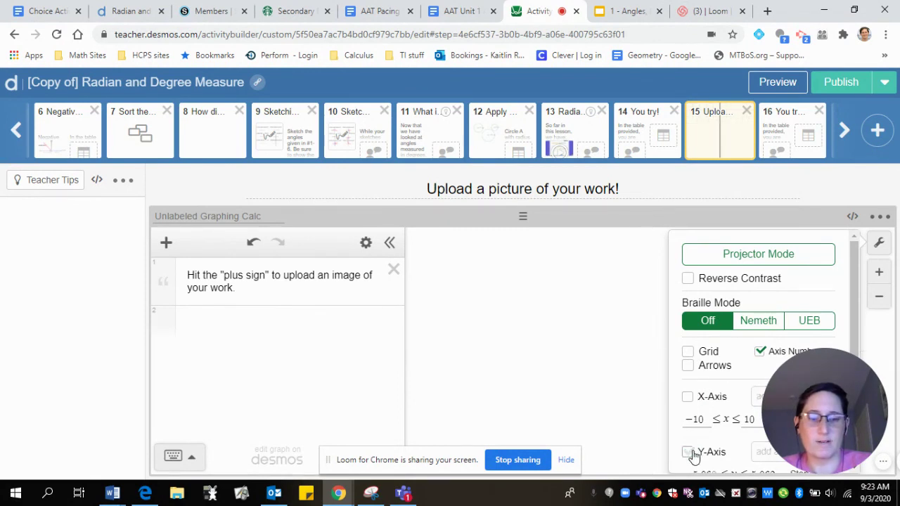
pyautogui.click(878, 243)
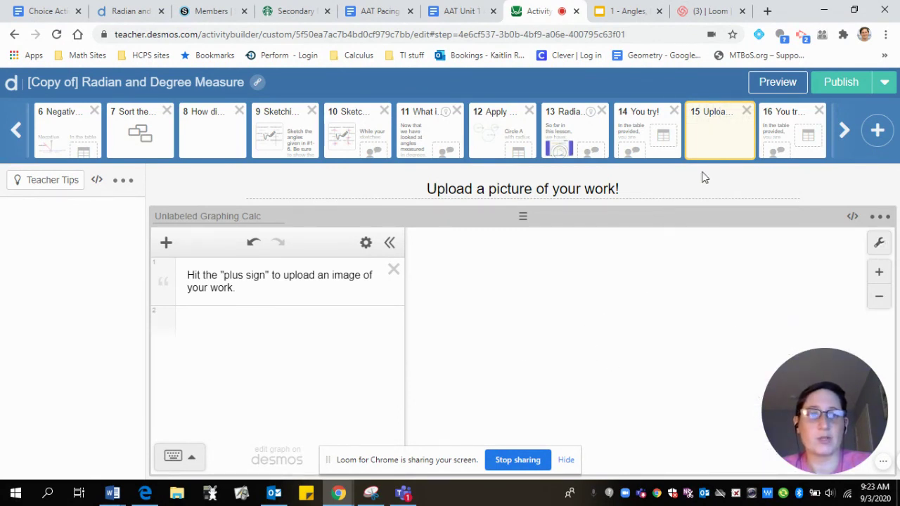
# - Preview the blank-background upload screen as a student, test it by adding the image radian answers.jpg, and close the preview
pyautogui.click(774, 82)
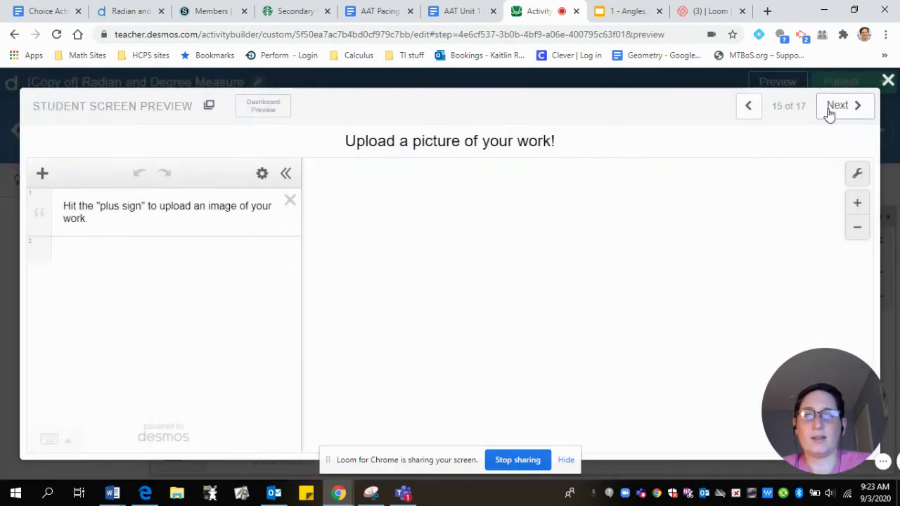
pyautogui.click(42, 176)
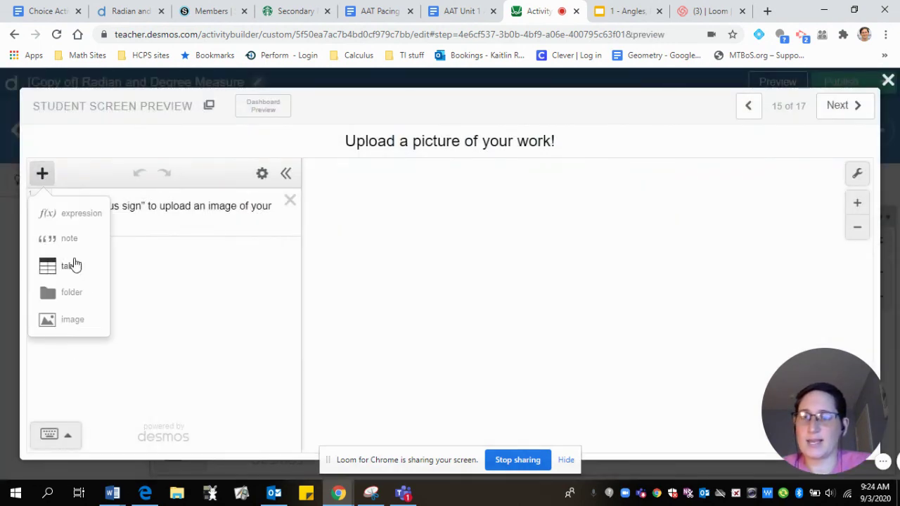
pyautogui.click(69, 321)
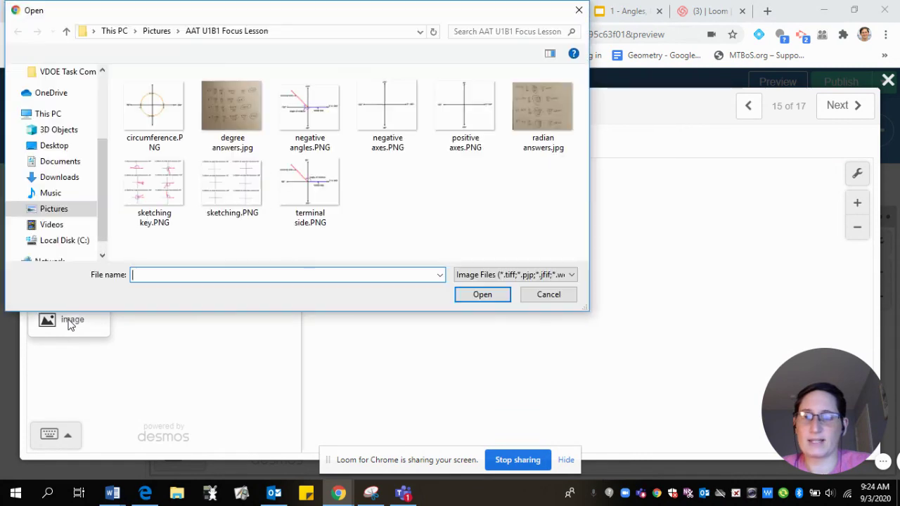
pyautogui.click(538, 113)
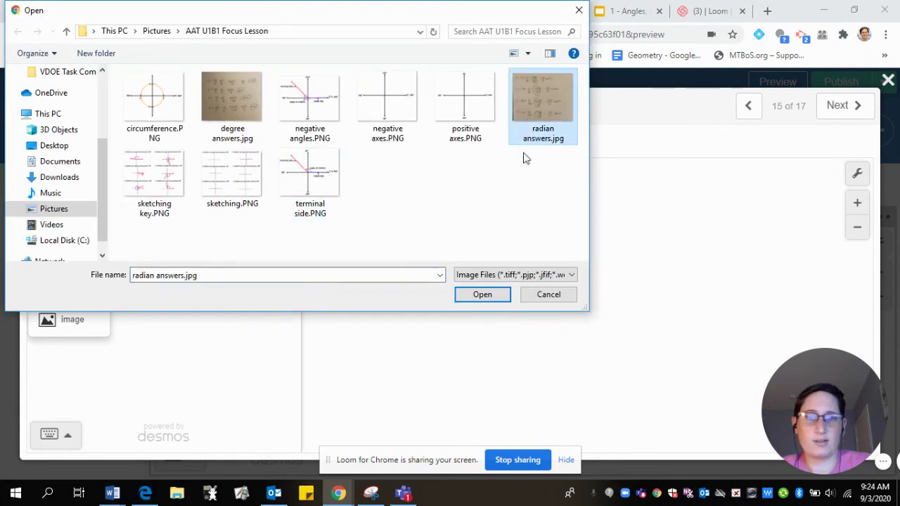
pyautogui.click(483, 295)
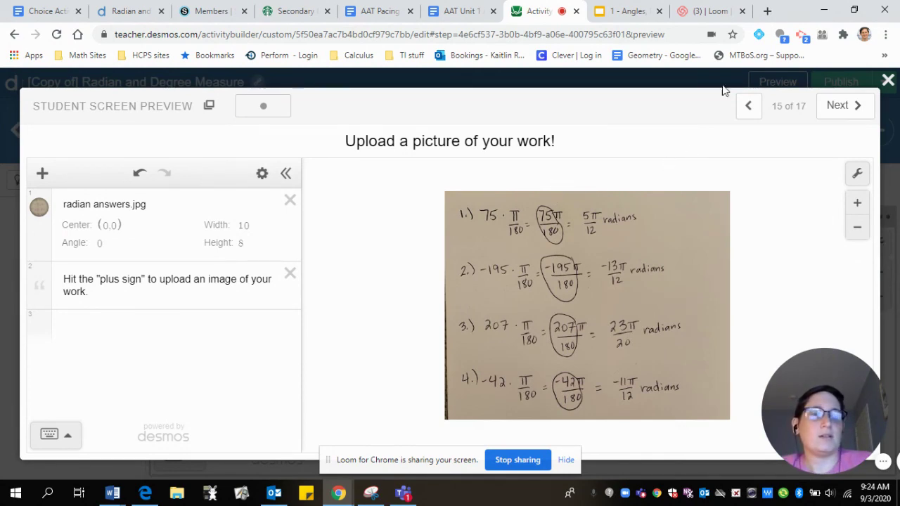
pyautogui.click(888, 80)
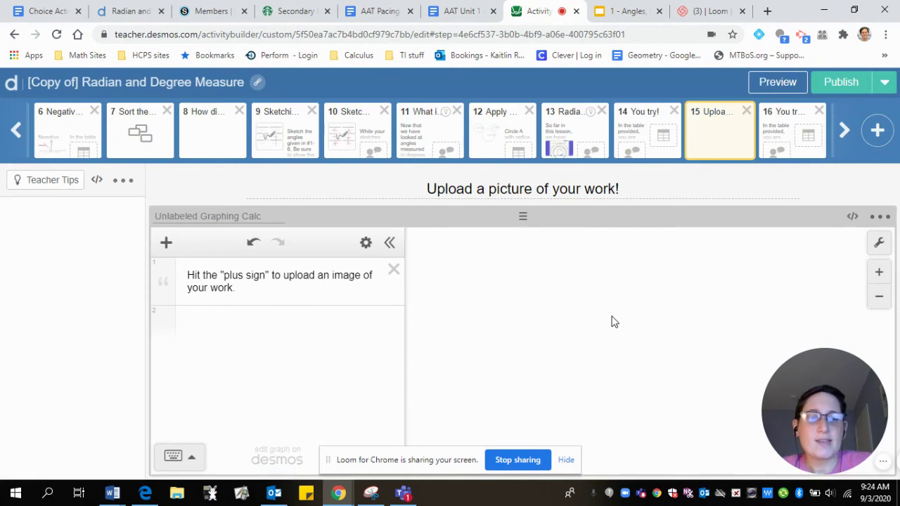